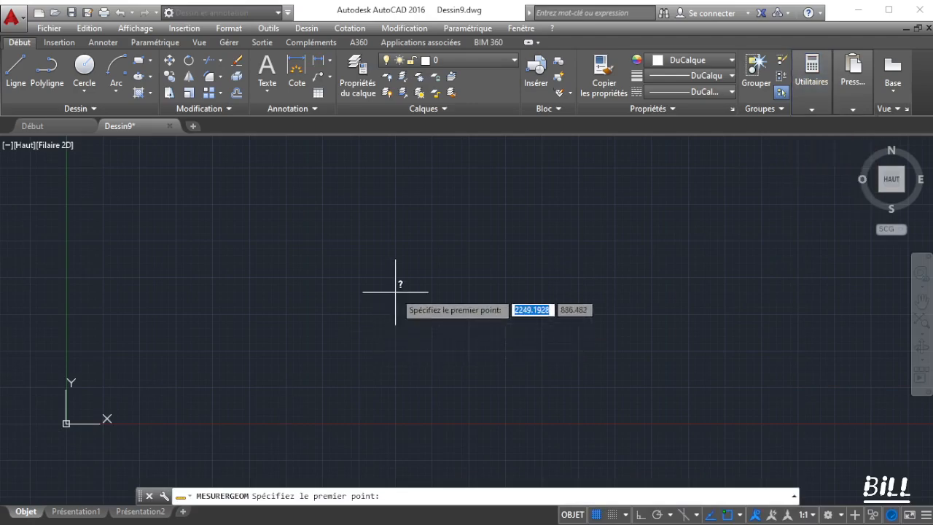
Attach the image Exercice 03 near the drawing origin, inserted at about (9.6, 9.1) with a scale of about 0.56
scroll(59, 432, up, 3)
scroll(58, 433, up, 3)
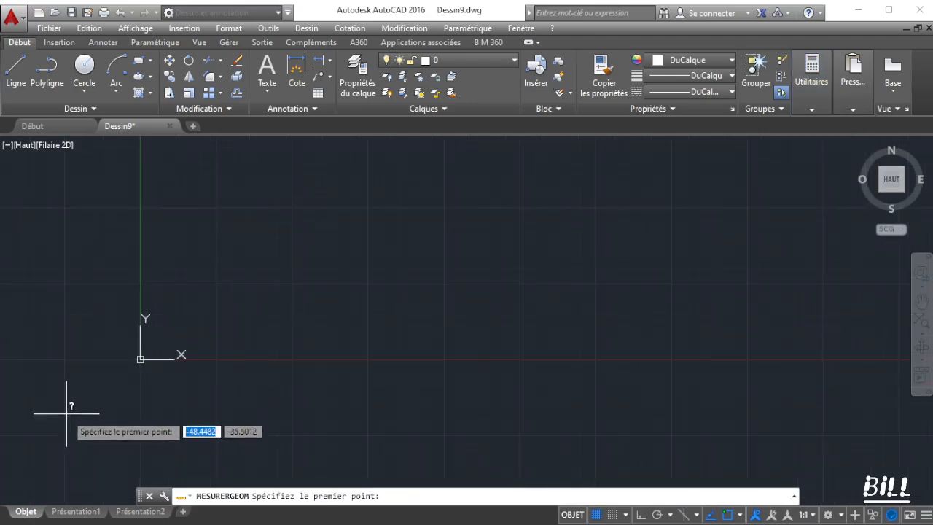
scroll(71, 401, up, 2)
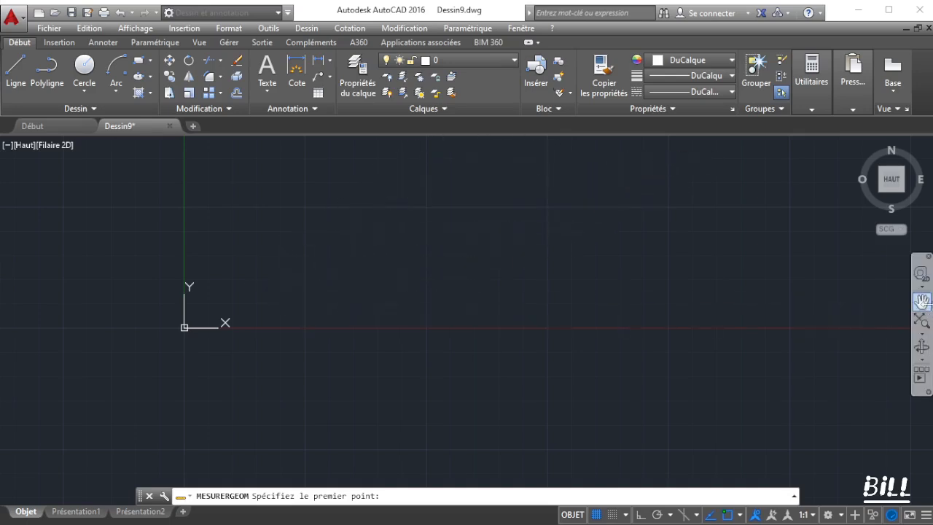
click(922, 301)
drag(811, 262, 657, 413)
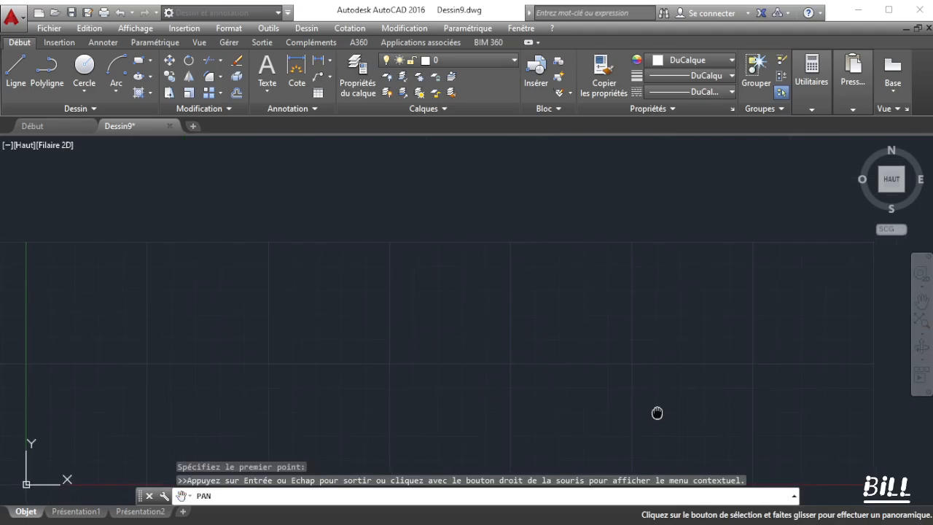
click(59, 42)
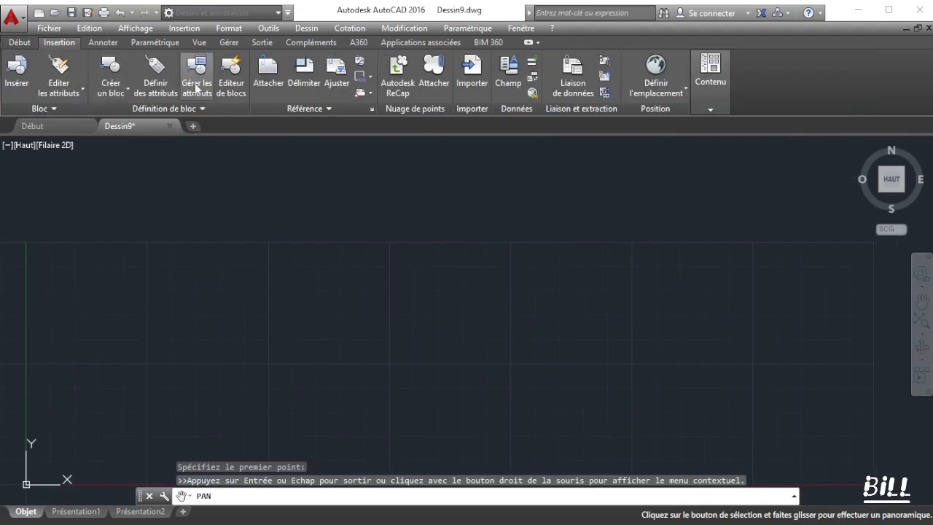
click(268, 76)
click(654, 243)
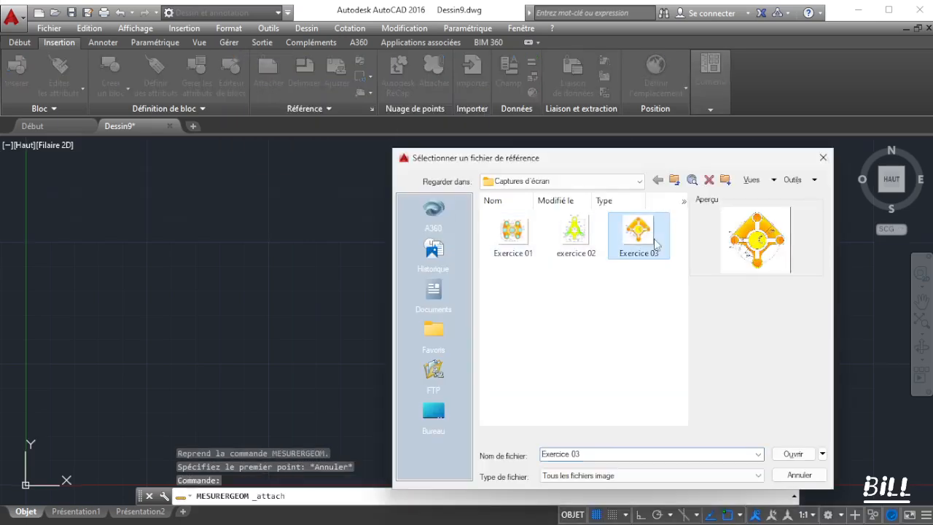
click(784, 454)
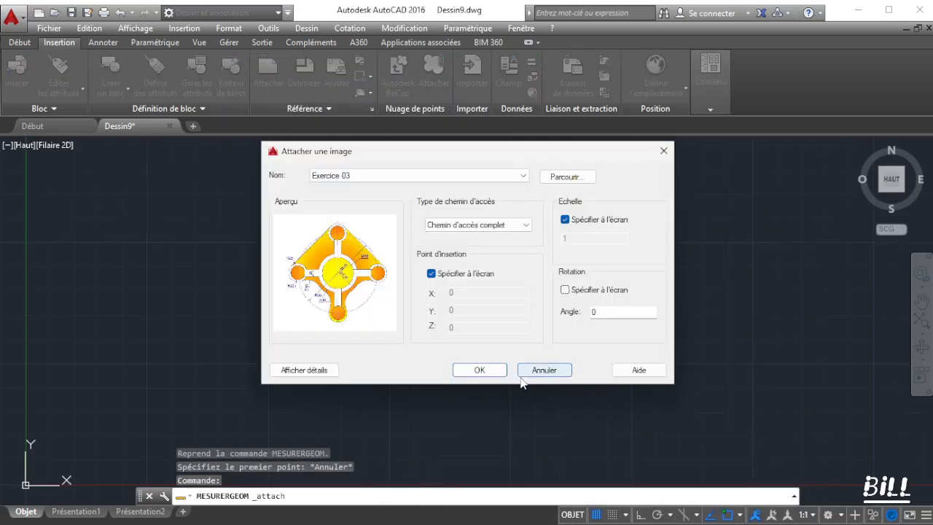
click(479, 370)
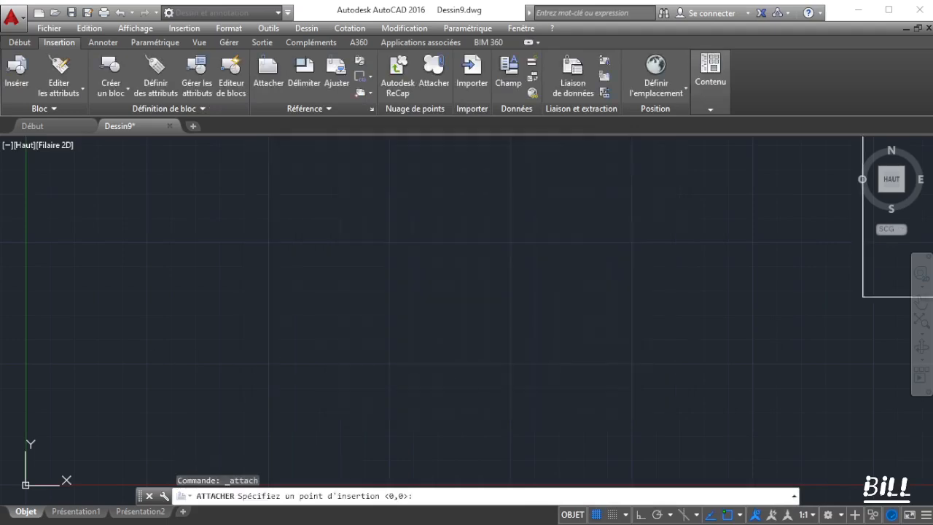
click(49, 464)
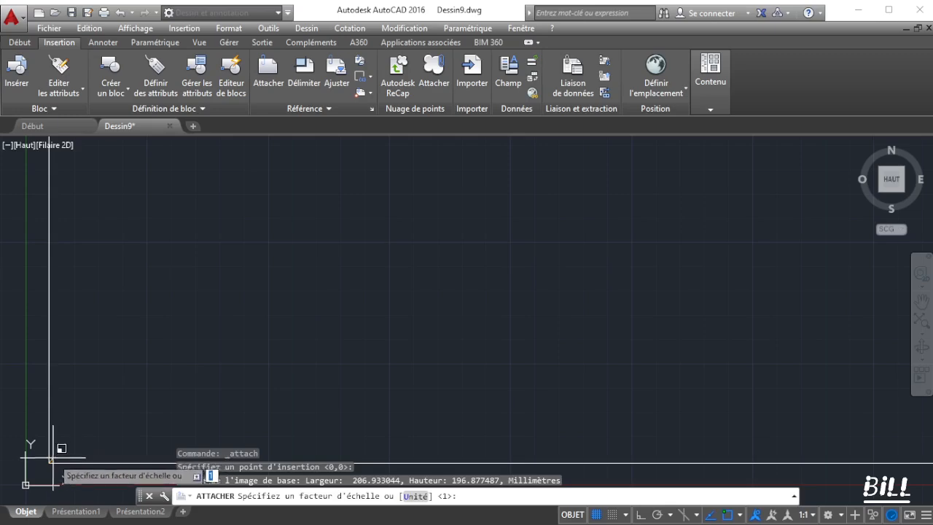
click(50, 462)
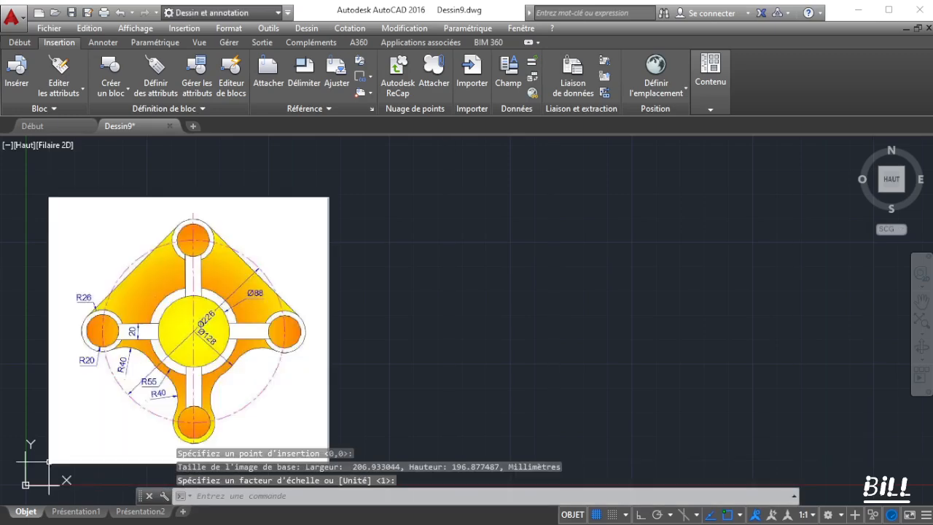
Switch to the calculator and divide the 226 diameter by 2 to find the radius of the large circle
click(922, 301)
drag(792, 313, 769, 317)
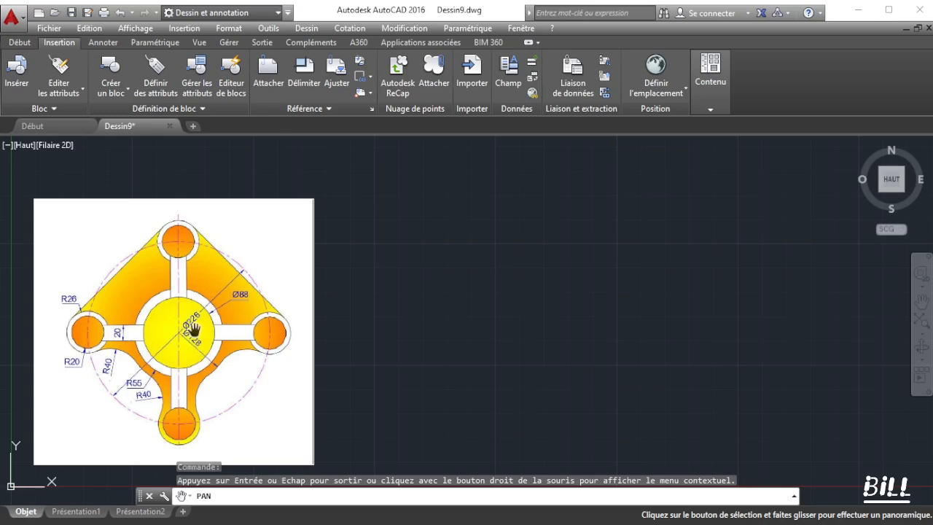
click(594, 523)
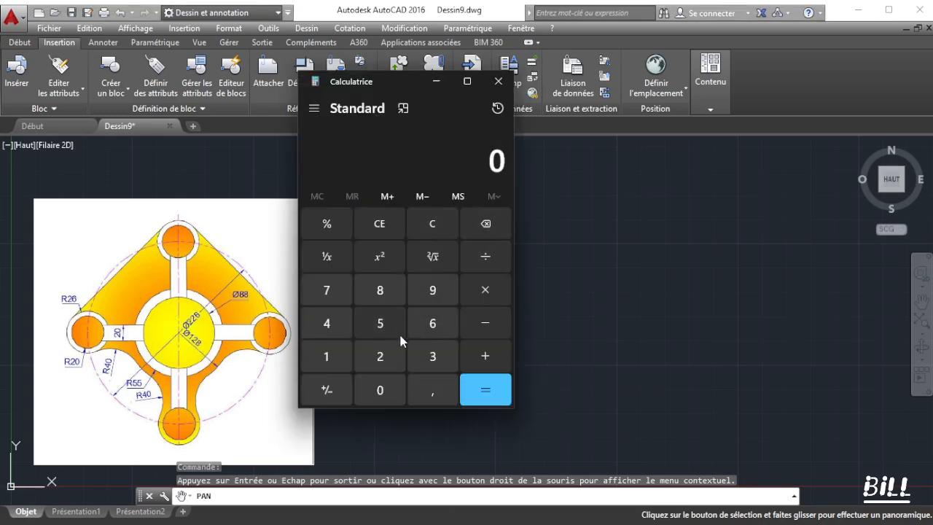
click(382, 355)
click(382, 355)
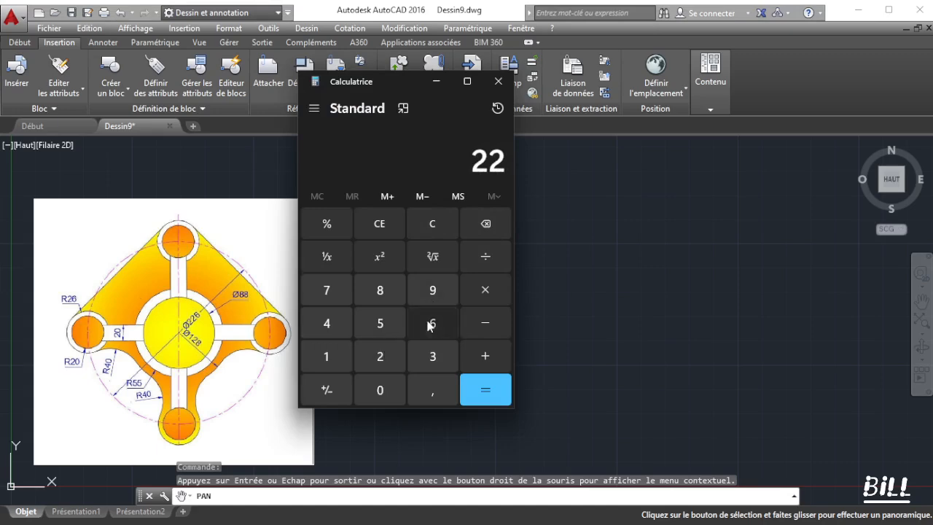
click(432, 323)
click(486, 257)
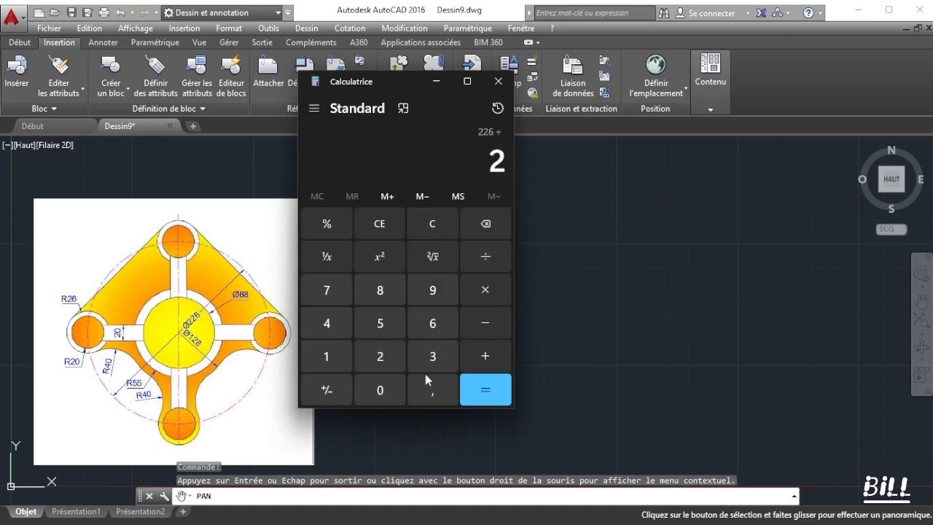
click(482, 390)
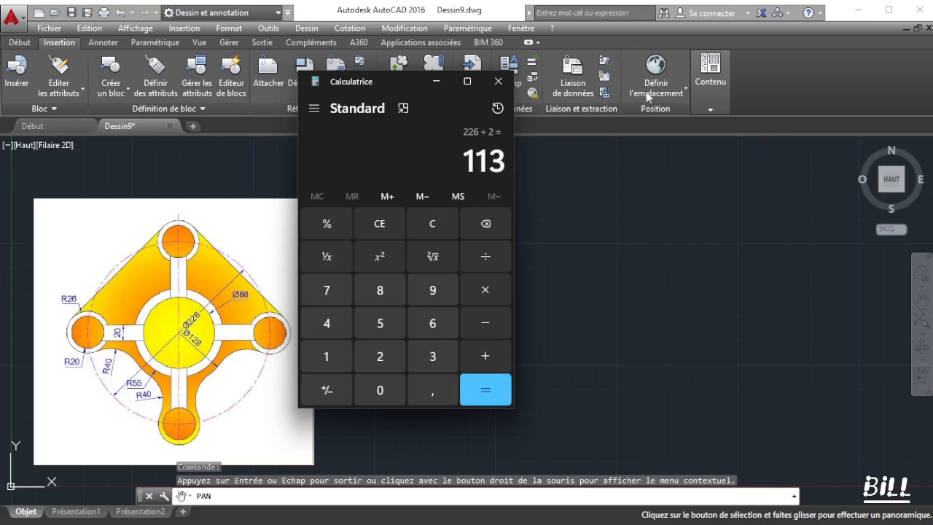
click(842, 18)
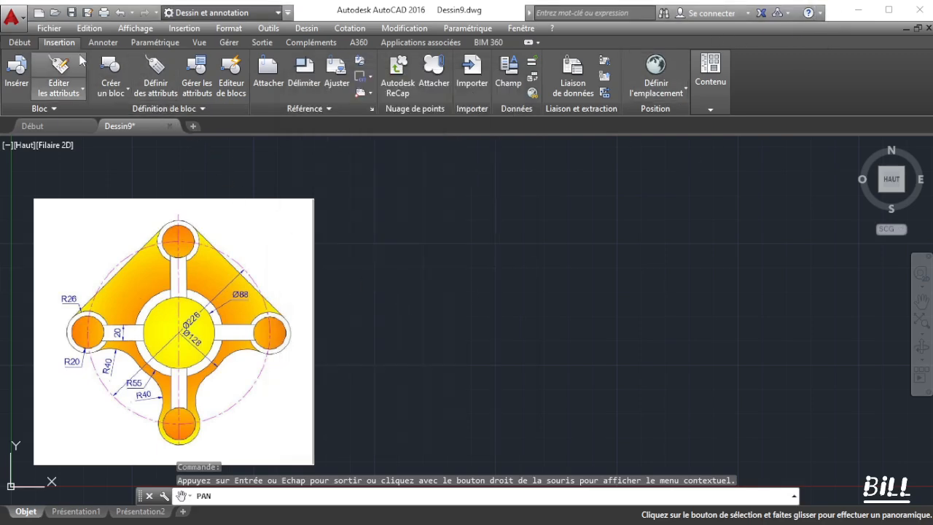
Draw a circle with a radius of 113 in the empty area to the right of the attached image
click(19, 42)
click(84, 69)
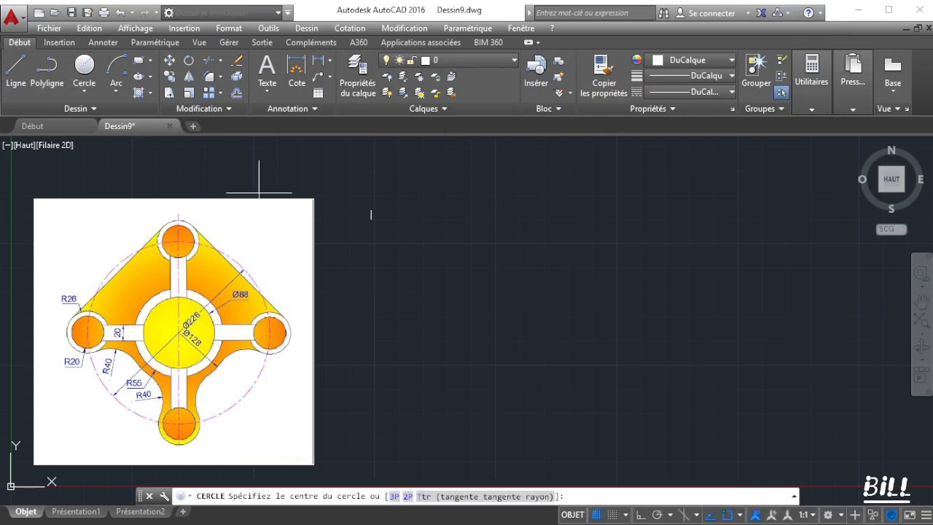
click(617, 294)
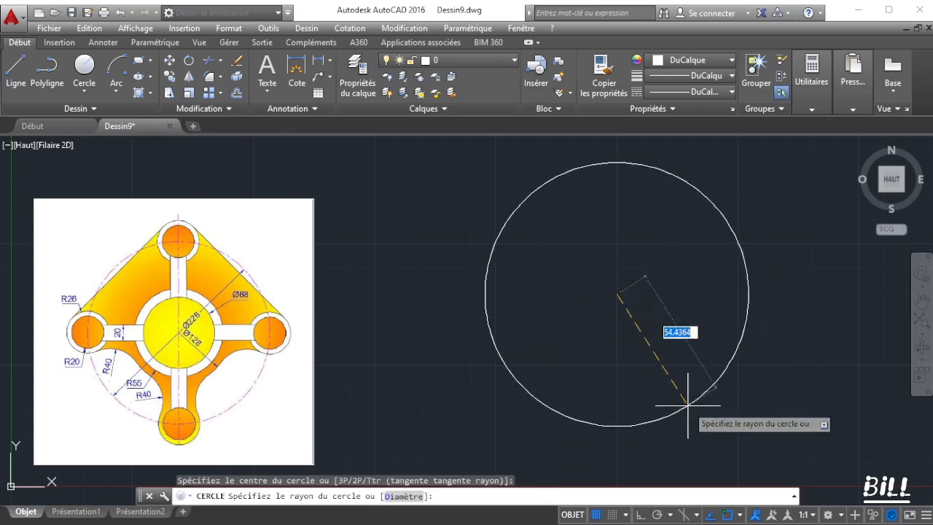
text(113)
key(Return)
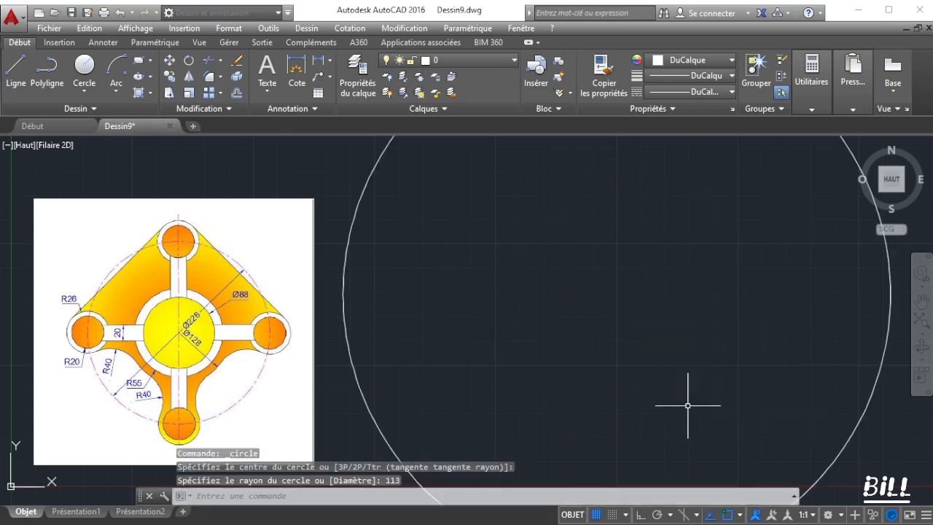
Move the circle up and farther right of the image, so its centre lies at about (422, 152)
scroll(812, 343, down, 2)
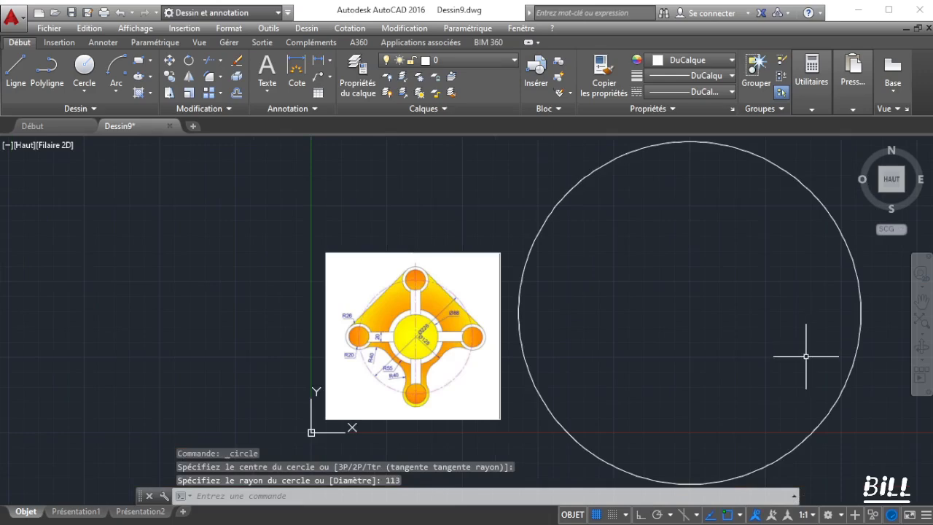
scroll(849, 346, down, 2)
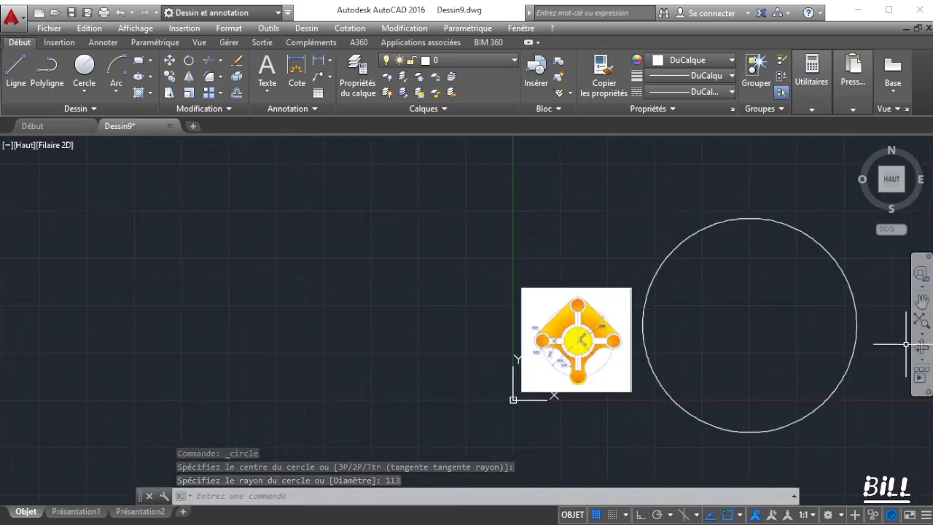
click(922, 301)
drag(875, 314, 583, 312)
right_click(507, 251)
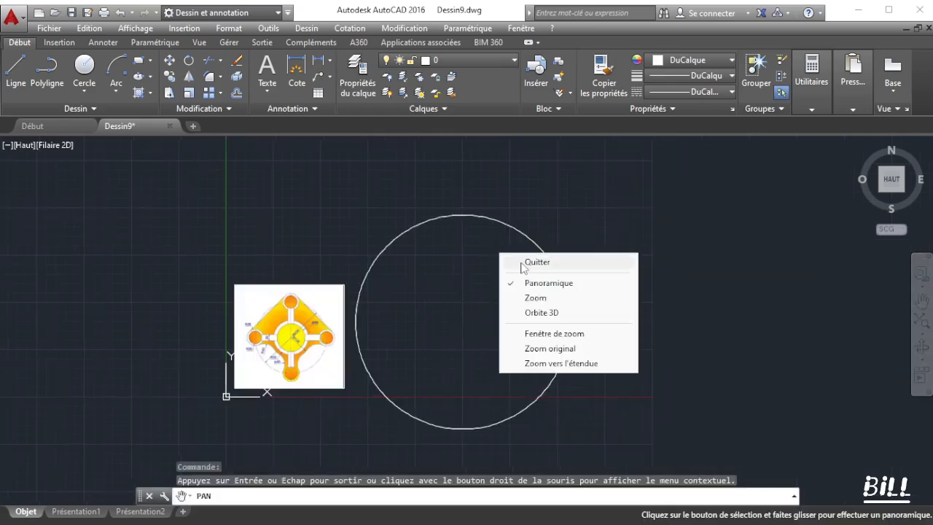
click(535, 260)
click(542, 260)
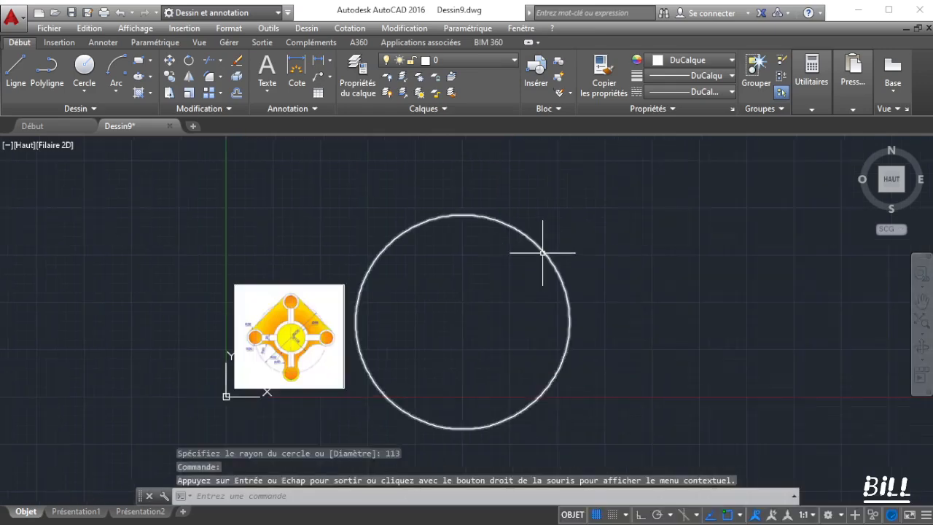
click(169, 61)
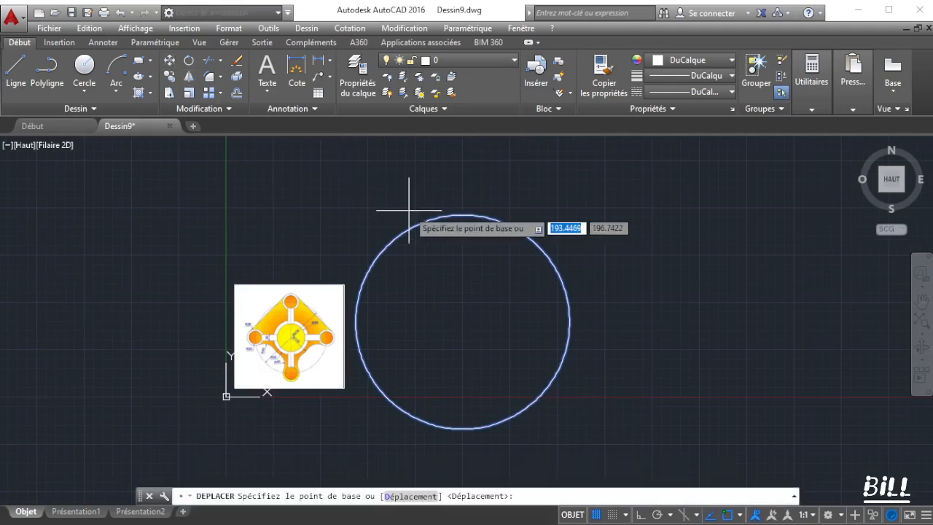
click(641, 288)
click(795, 220)
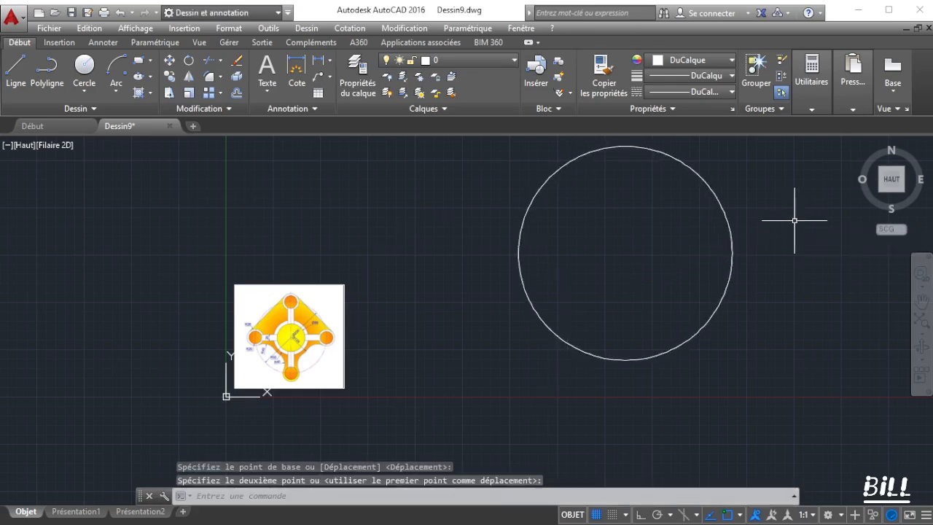
Set the height of the attached image to 200 in its properties
click(345, 318)
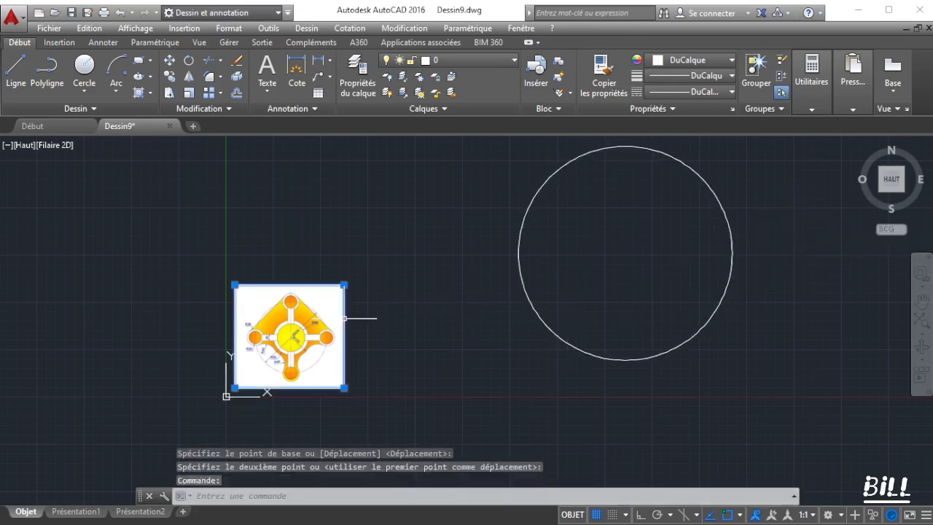
click(345, 318)
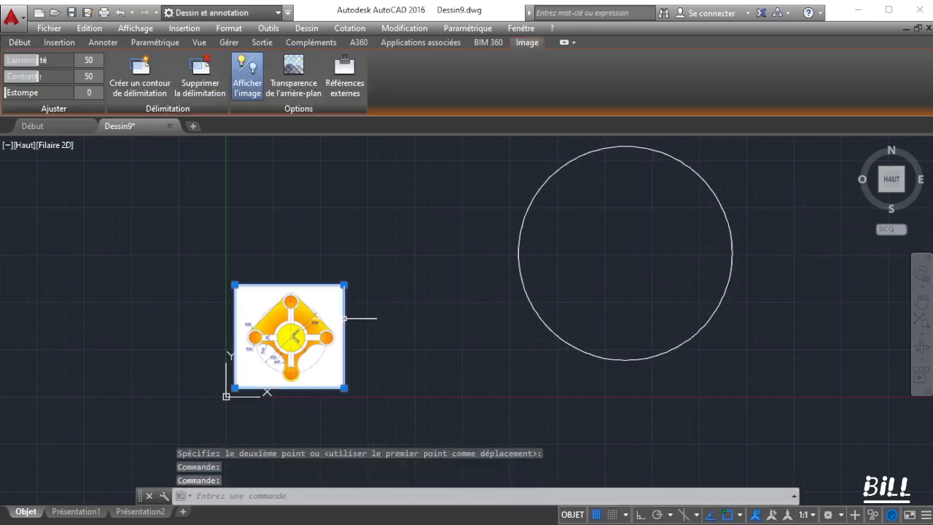
click(199, 43)
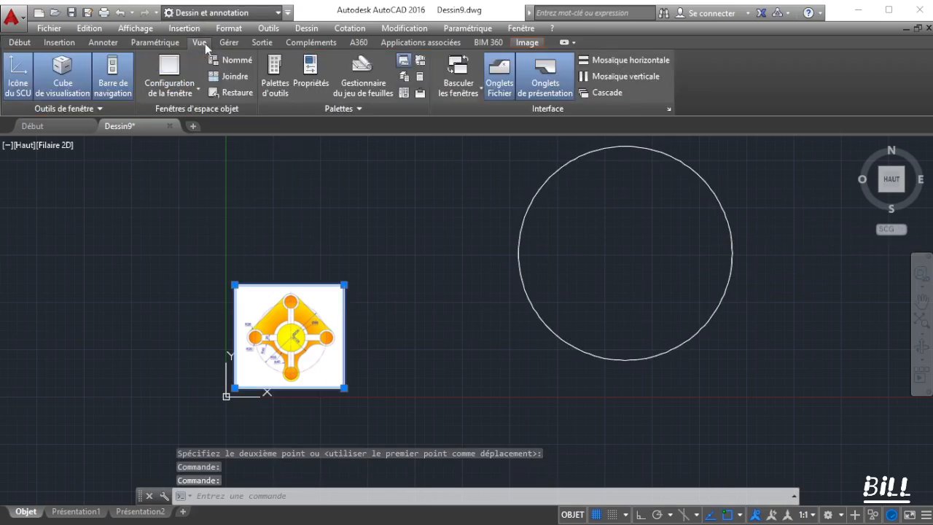
click(311, 72)
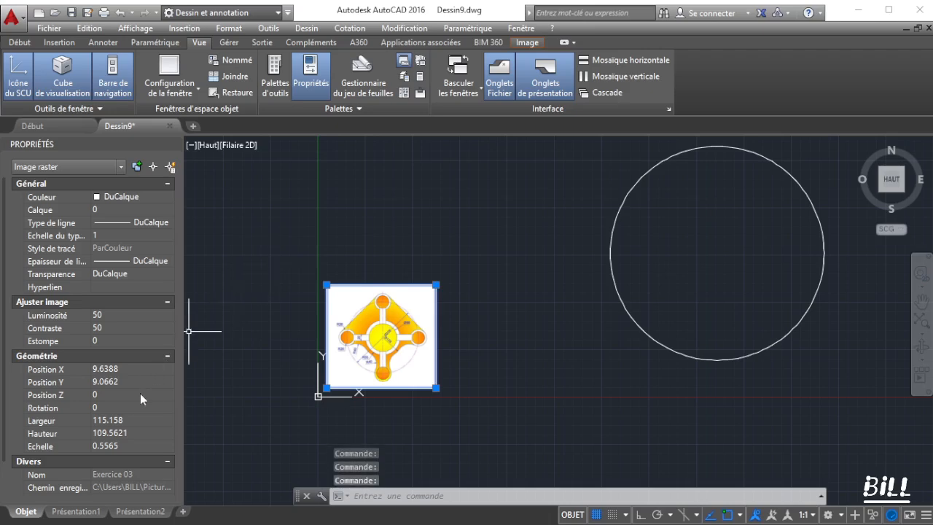
click(108, 434)
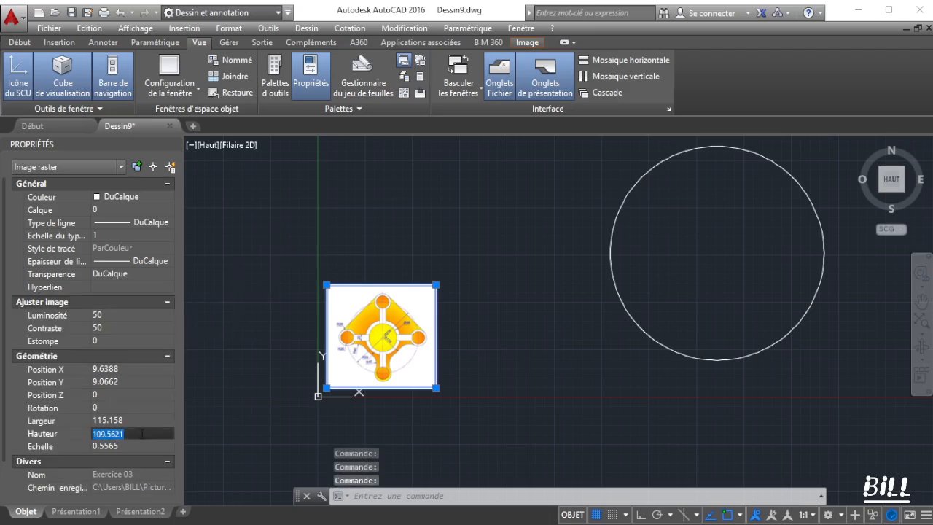
key(Return)
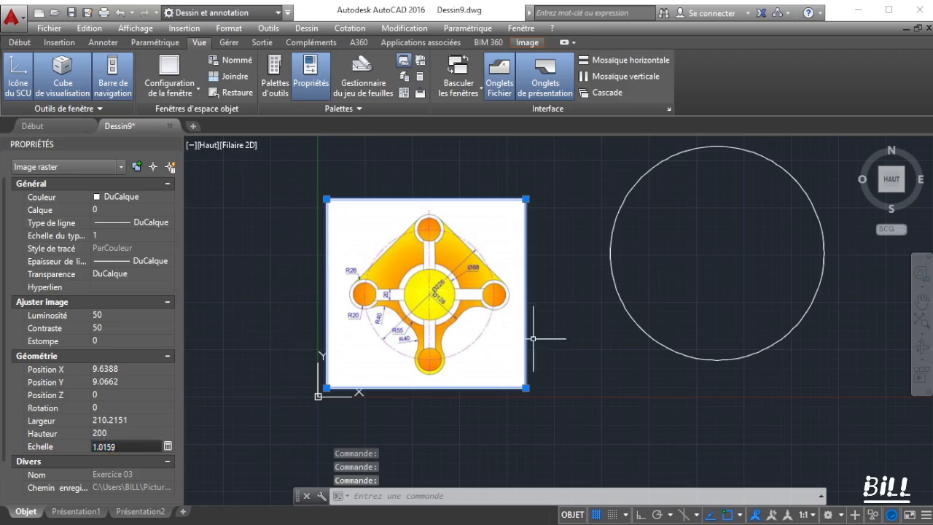
Set the large circle's centre to X 425 and Y 150 in its properties
click(923, 298)
drag(846, 289, 733, 339)
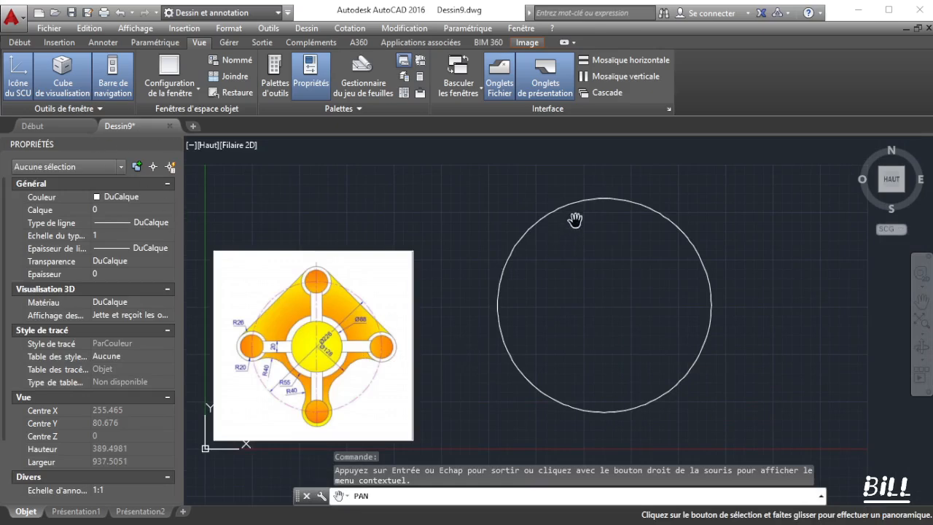
right_click(394, 203)
click(428, 211)
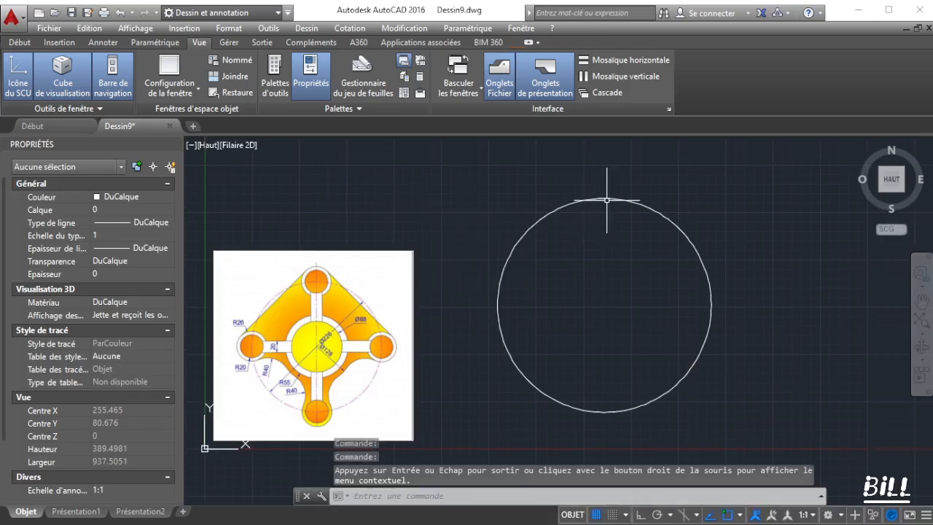
click(606, 199)
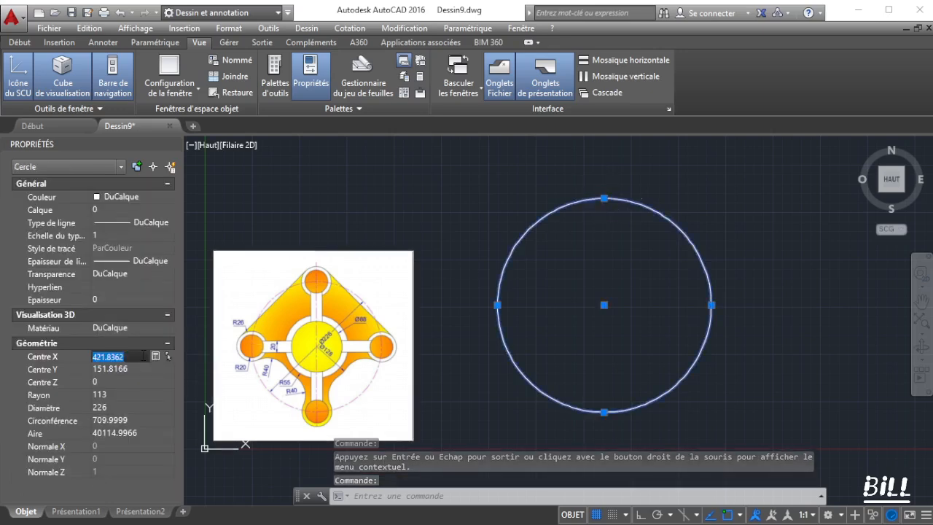
key(Tab)
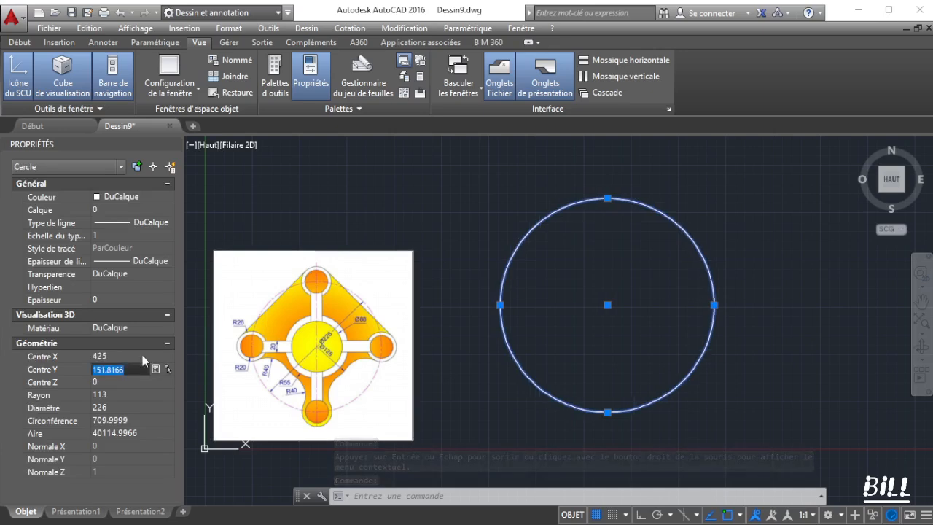
text(150)
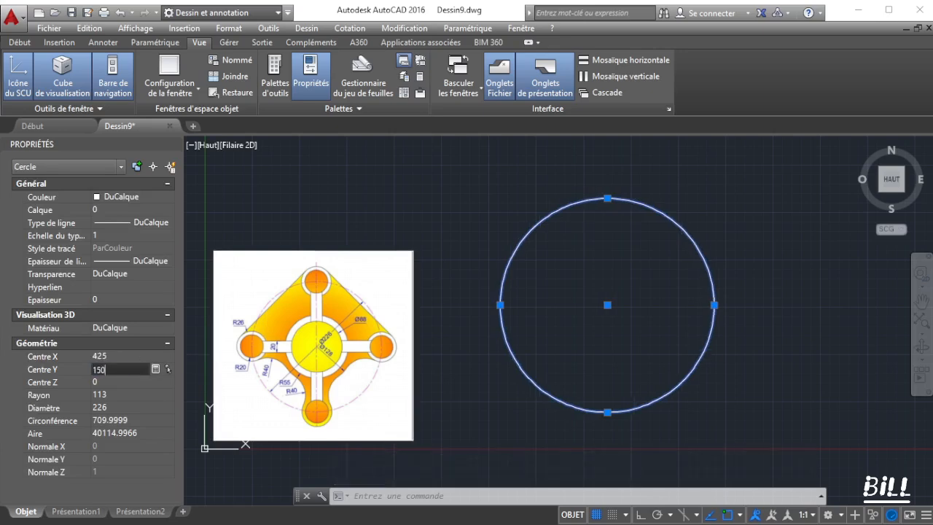
key(Tab)
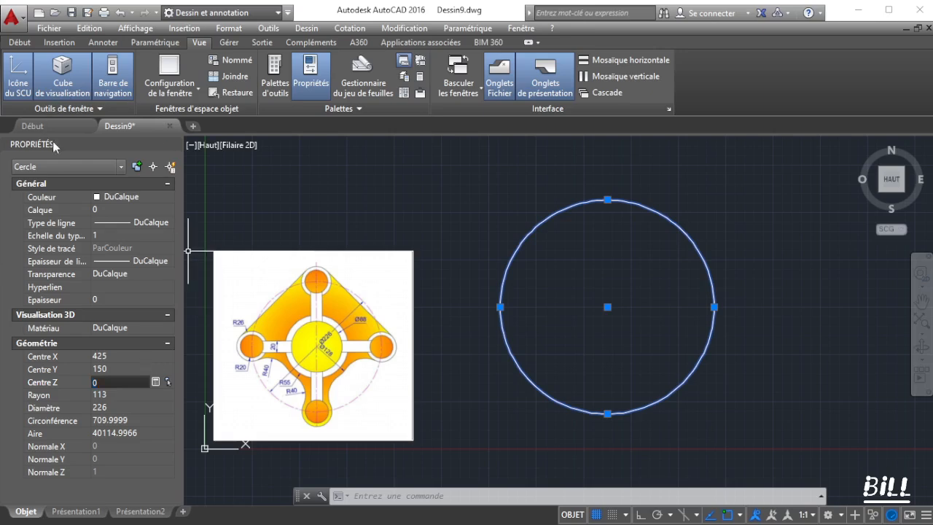
Draw a horizontal line about 157 long from outside the large circle's left side to its centre
click(19, 42)
click(20, 72)
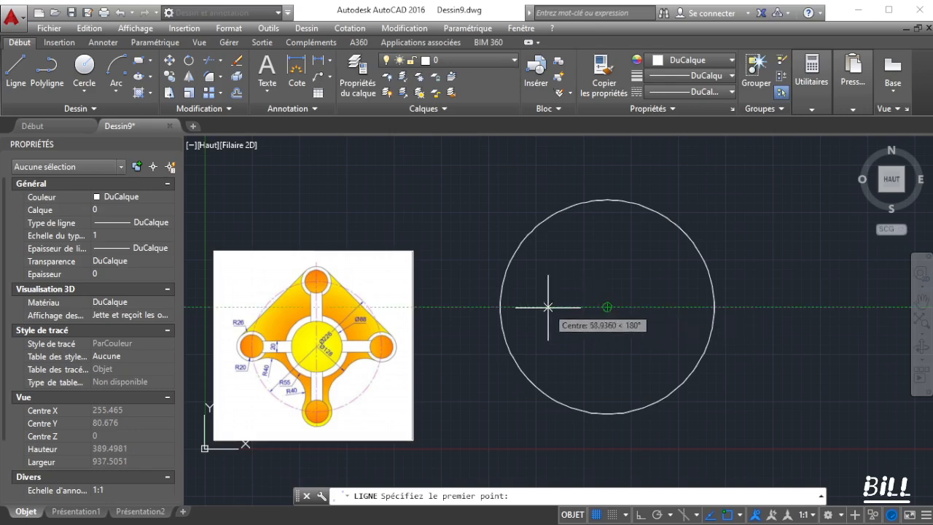
click(458, 307)
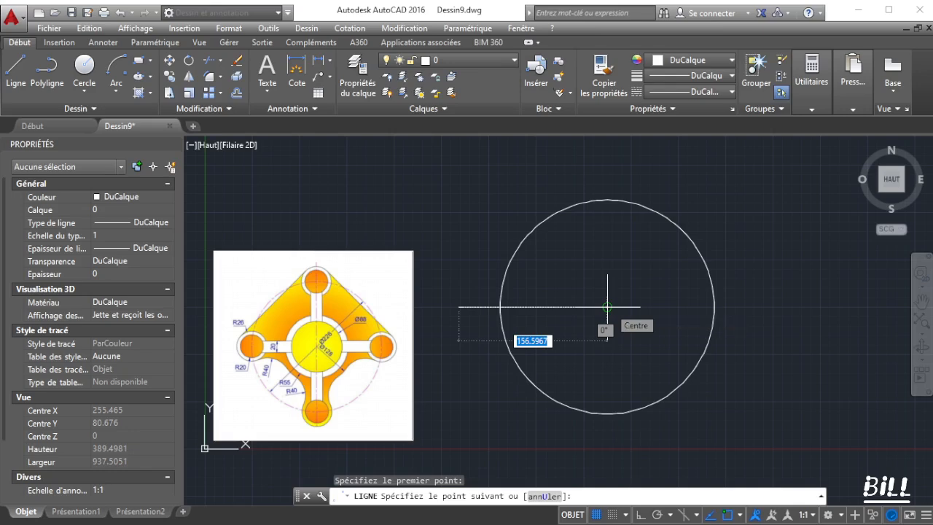
key(Tab)
key(Return)
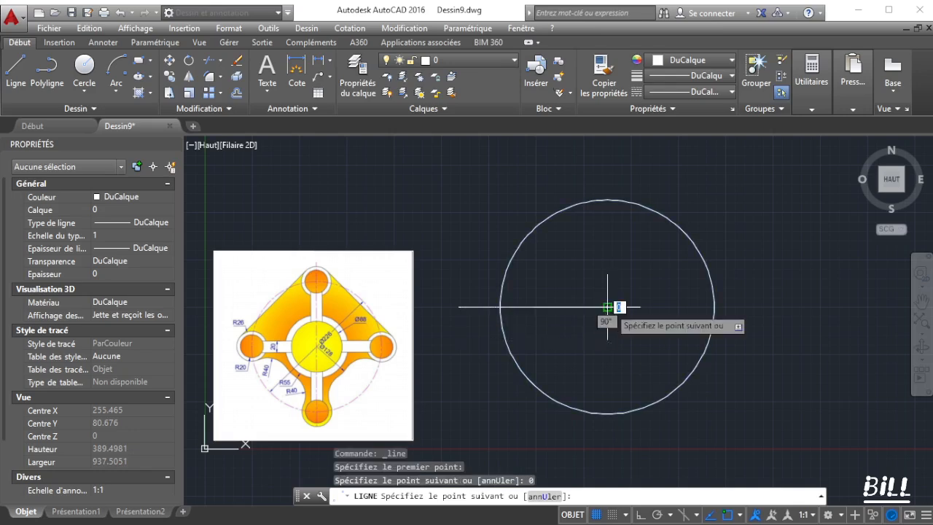
right_click(627, 441)
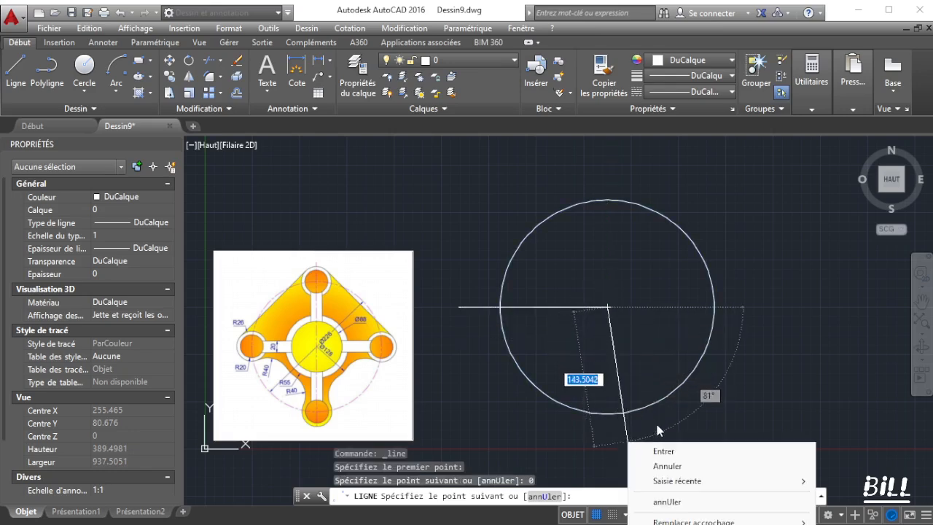
click(674, 454)
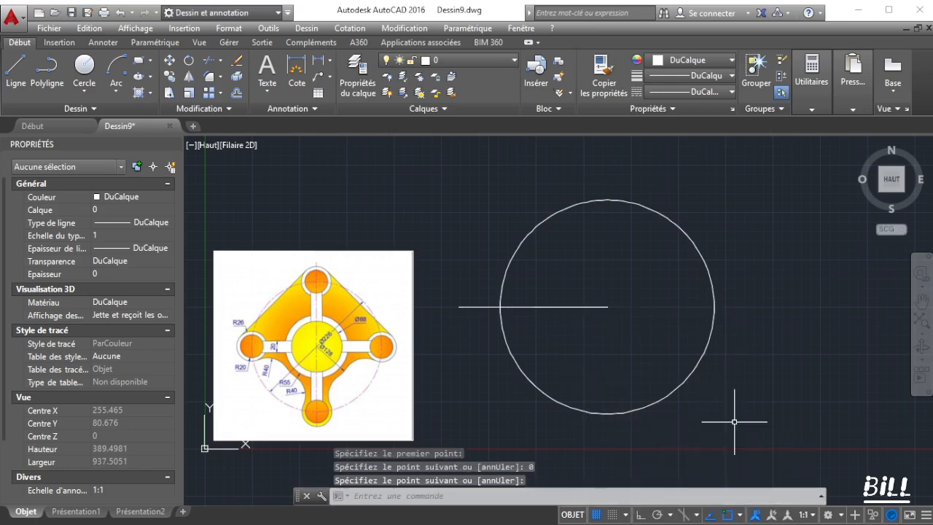
Draw a circle with a radius of 20 centred where the horizontal line crosses the large circle's left side
scroll(493, 303, up, 2)
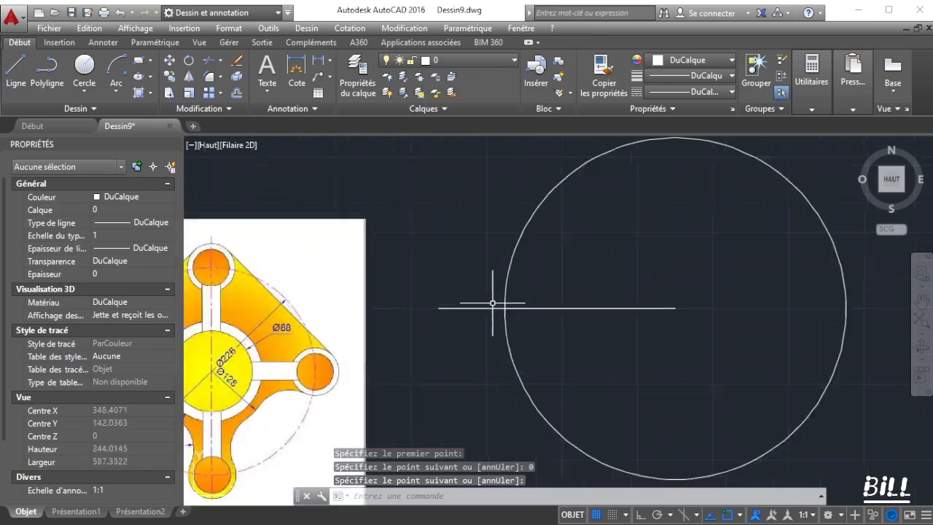
scroll(492, 302, down, 1)
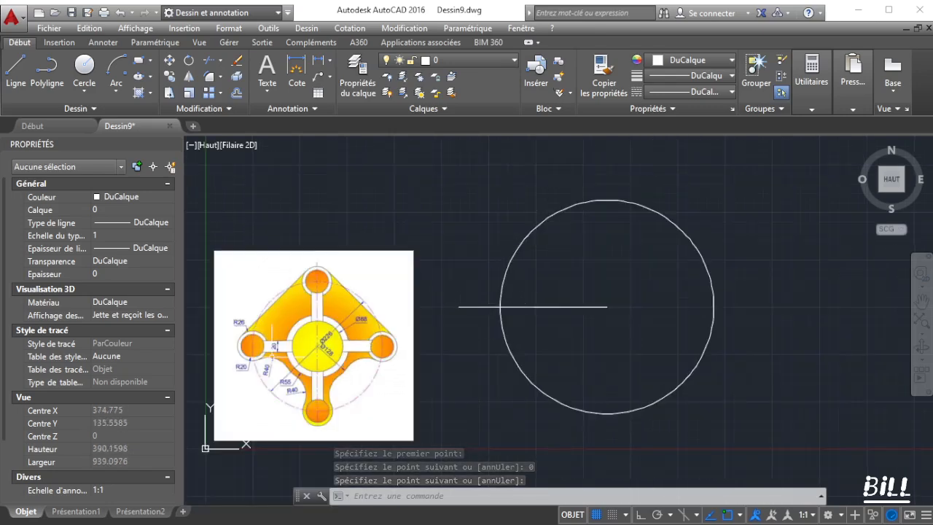
scroll(263, 353, up, 1)
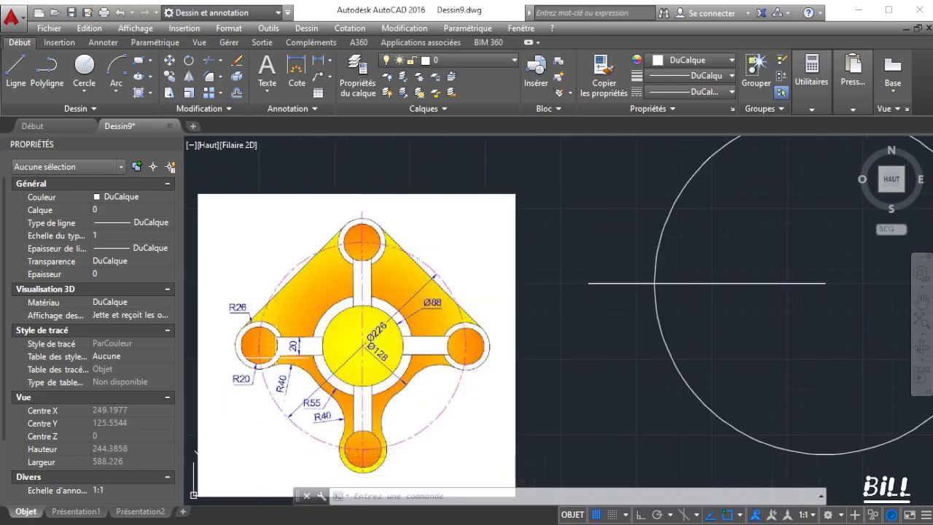
click(85, 69)
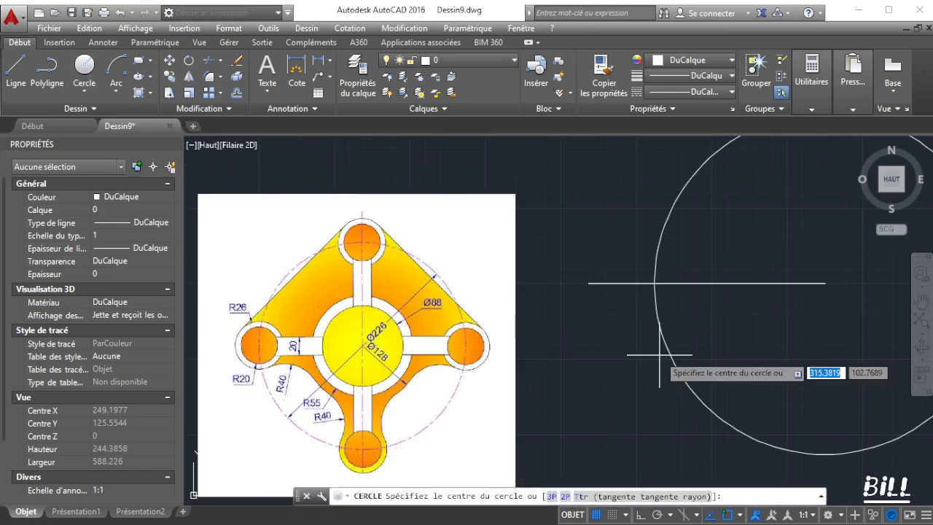
click(654, 283)
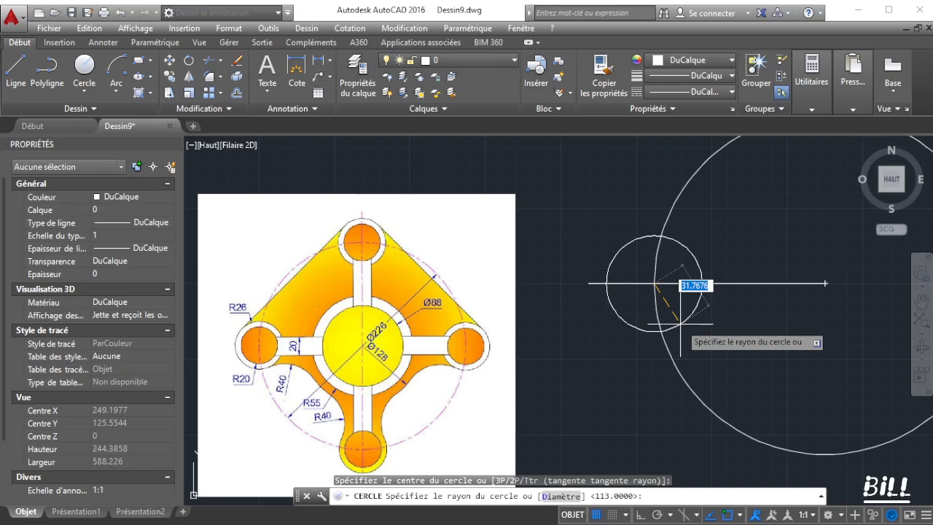
key(Return)
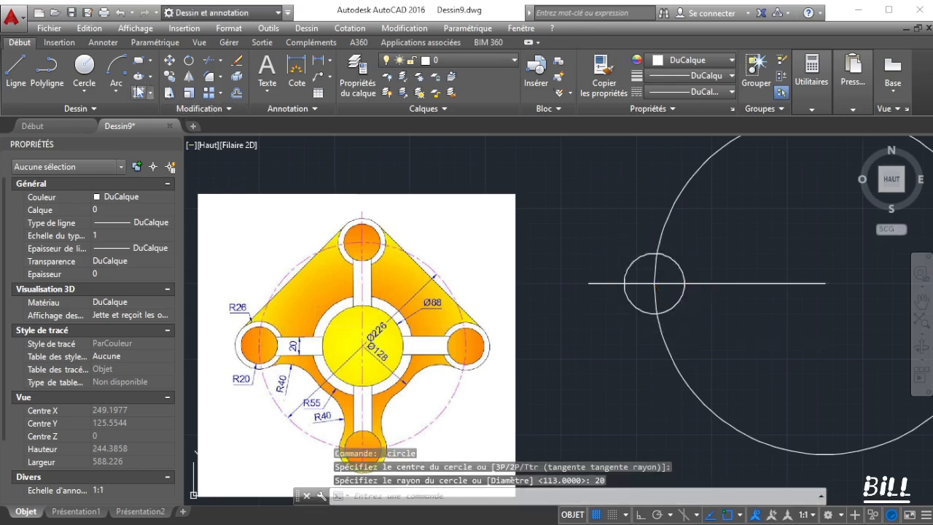
Draw a concentric circle with a radius of 26 around the 20 radius circle
click(84, 66)
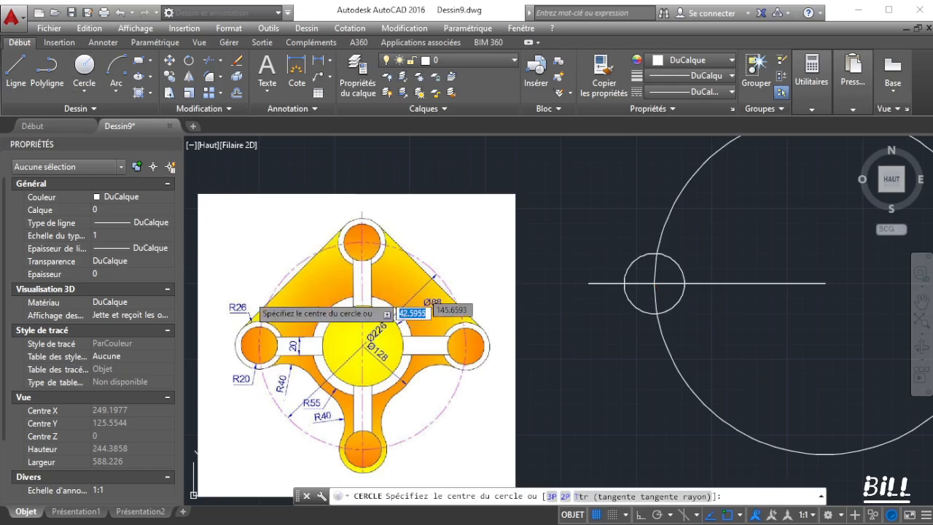
click(655, 283)
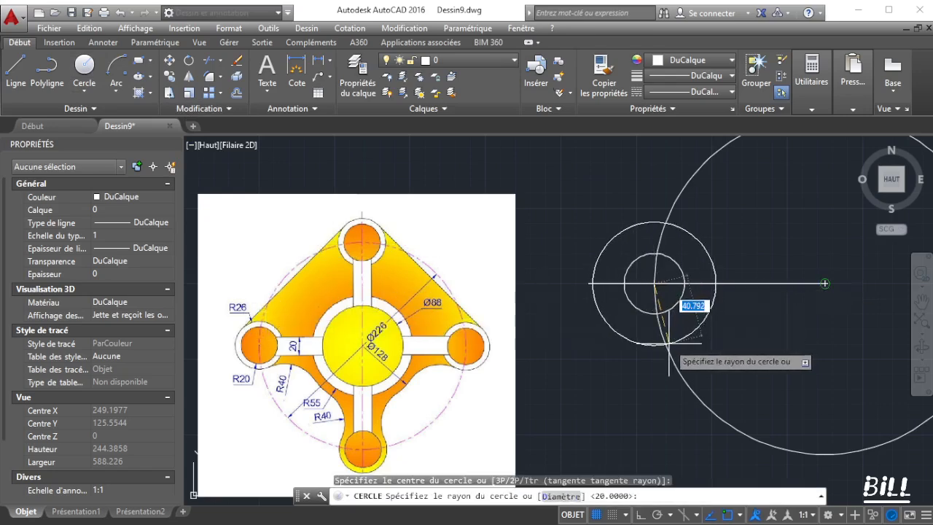
text(26)
key(Return)
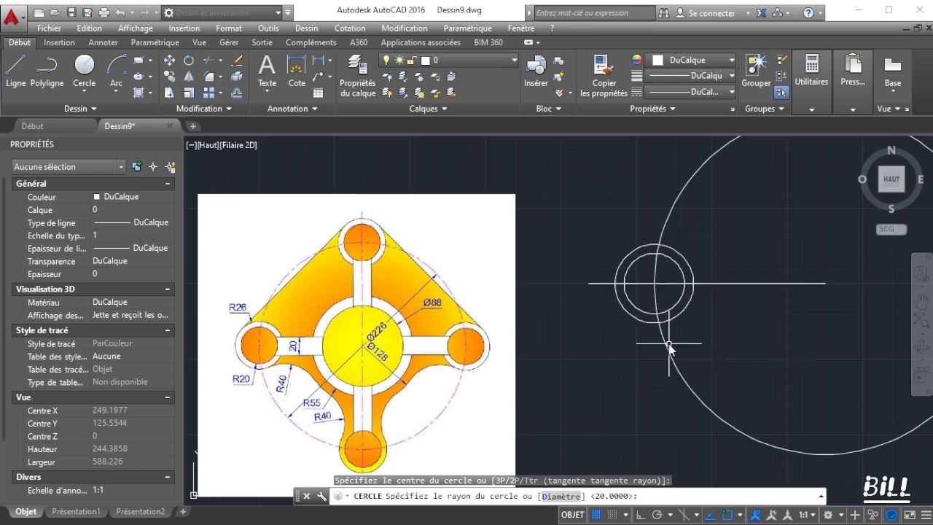
Offset the horizontal line by 10 both below and above it
click(920, 301)
drag(841, 329, 803, 334)
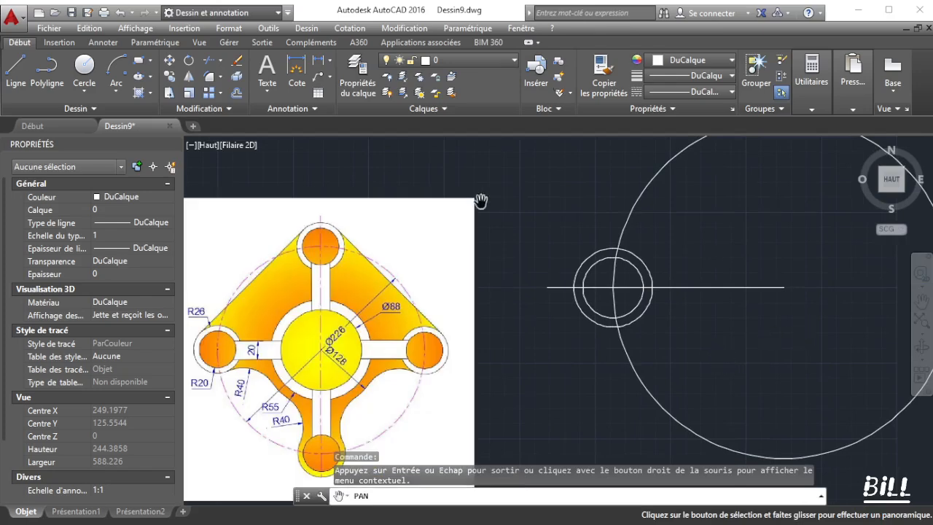
click(239, 94)
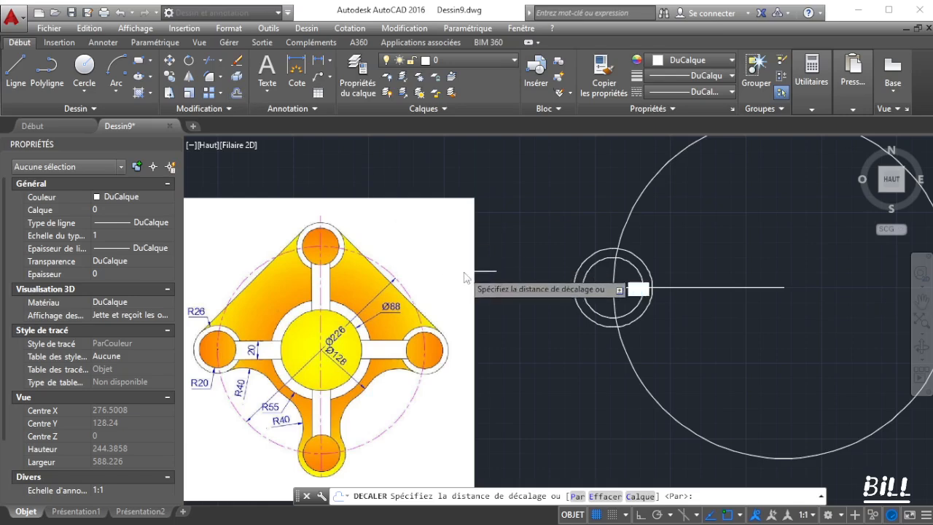
key(Return)
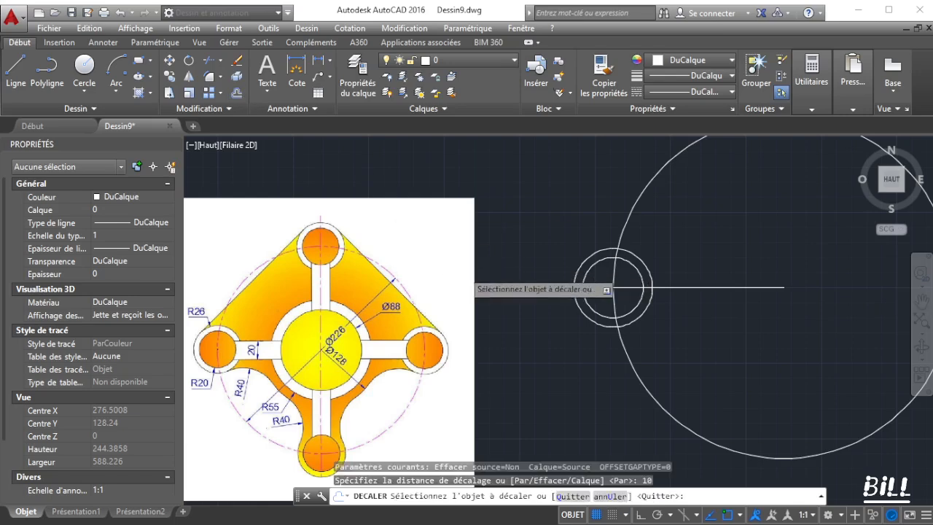
click(679, 288)
click(664, 321)
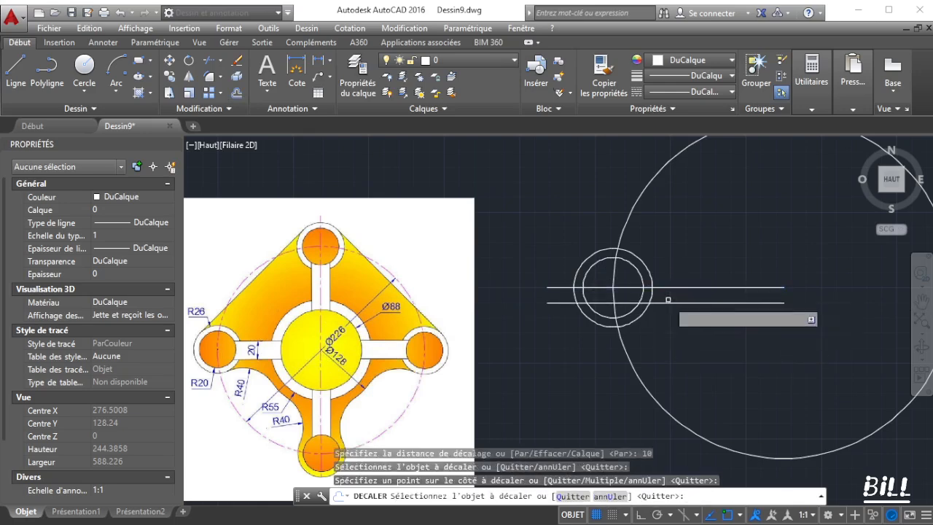
click(682, 287)
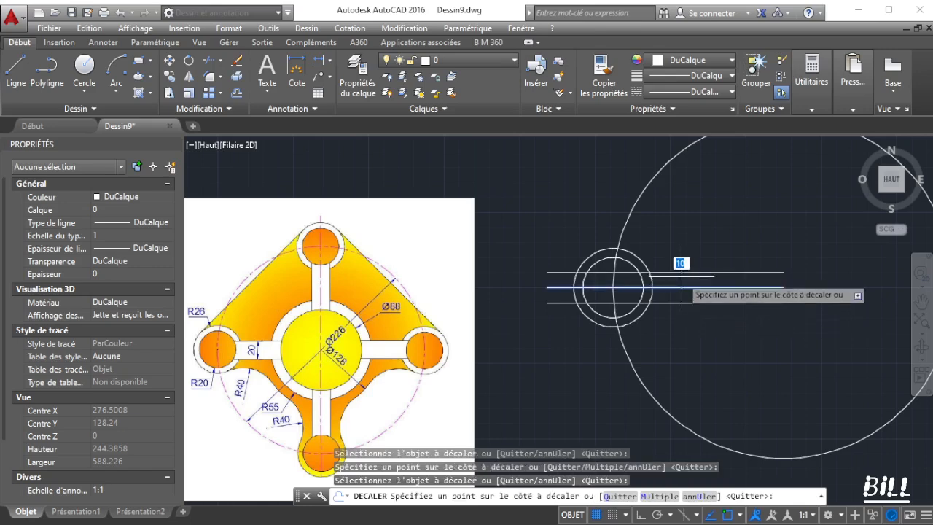
click(682, 264)
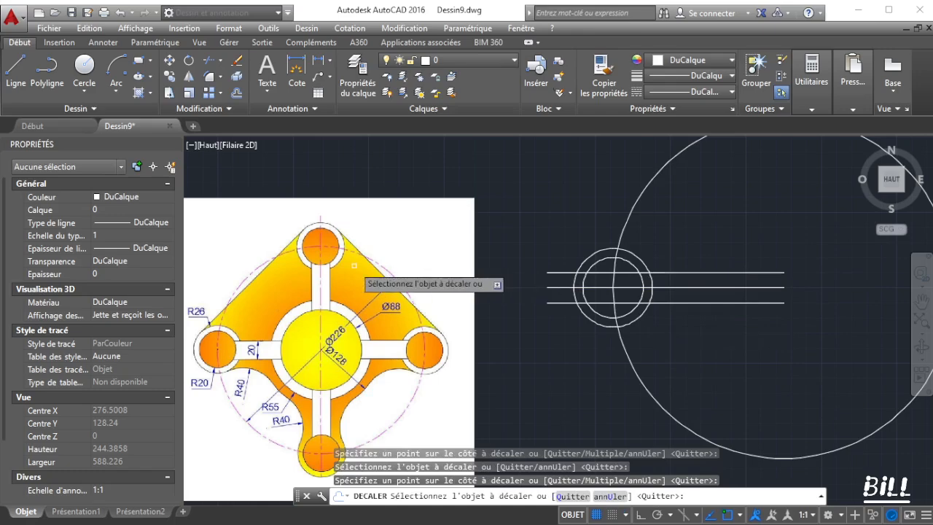
Draw a circle with a radius of 44 at the large circle's centre, on the right end of the middle horizontal line
click(84, 69)
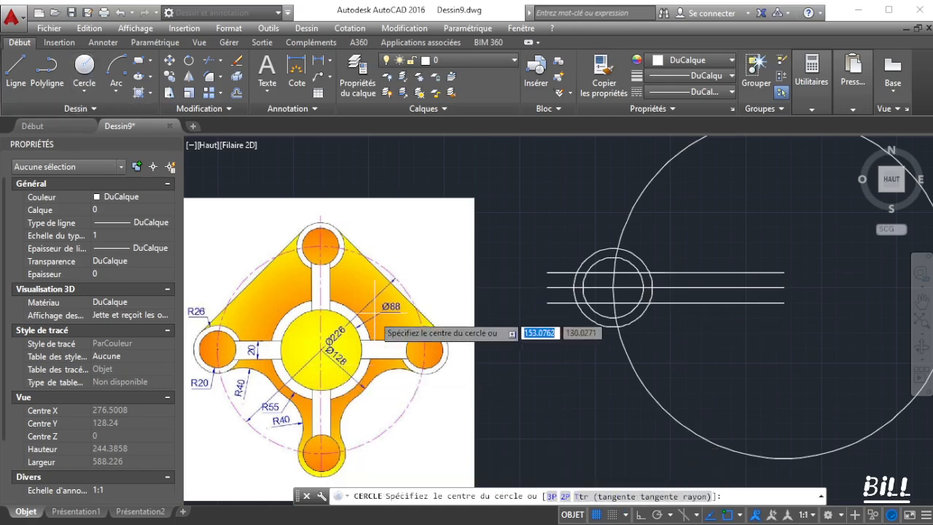
mouse_move(784, 287)
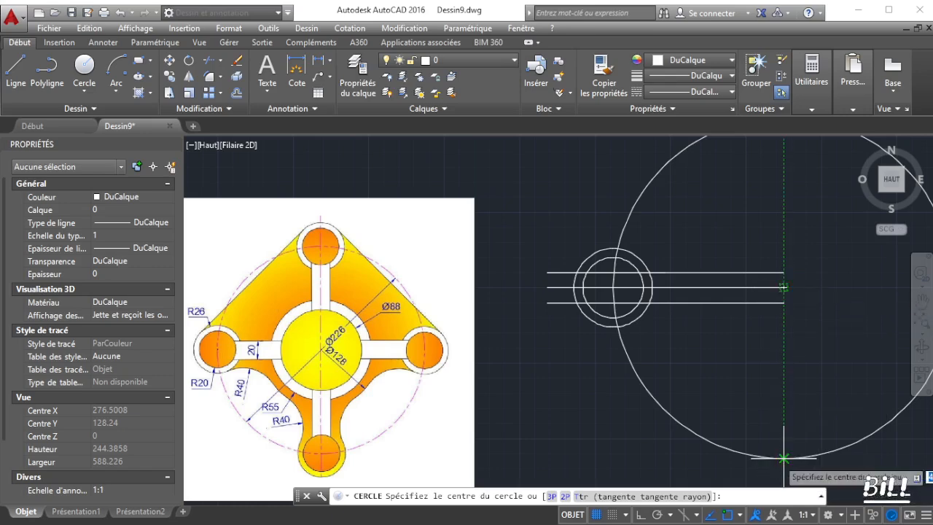
click(13, 69)
click(85, 67)
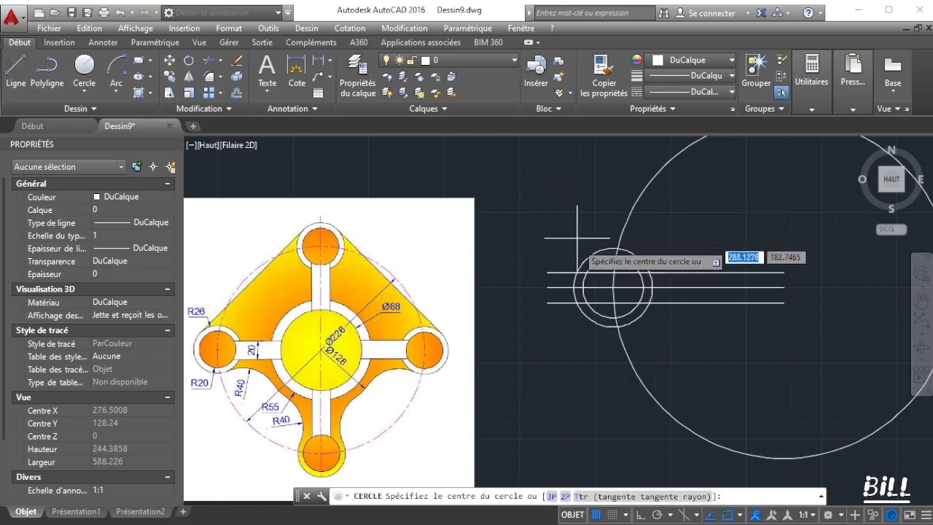
click(784, 288)
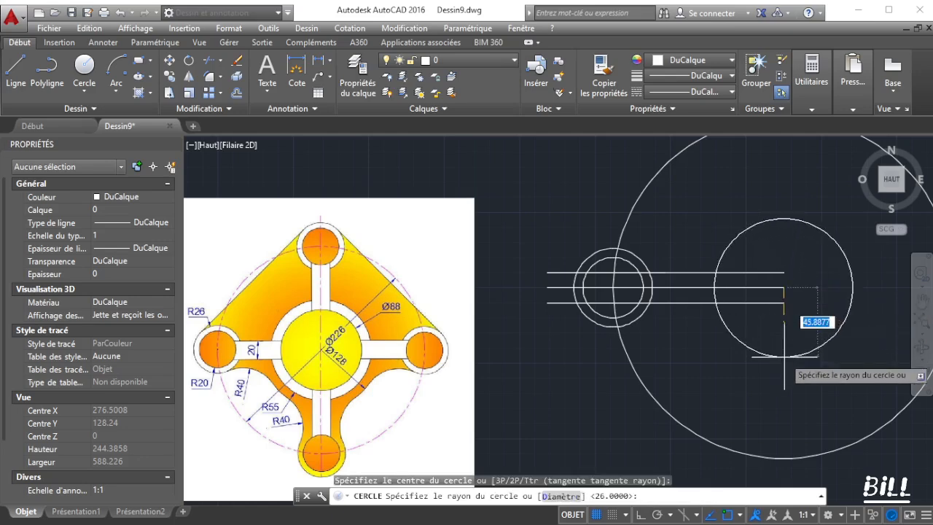
key(Return)
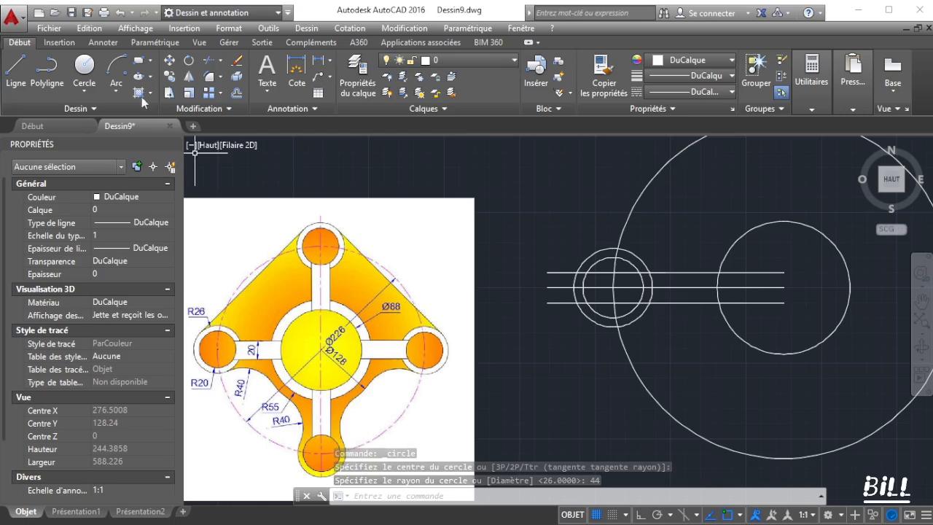
Draw a 90° start-centre-end arc with a radius of 55 around the large circle's centre, from the middle line down to directly below the centre
click(118, 90)
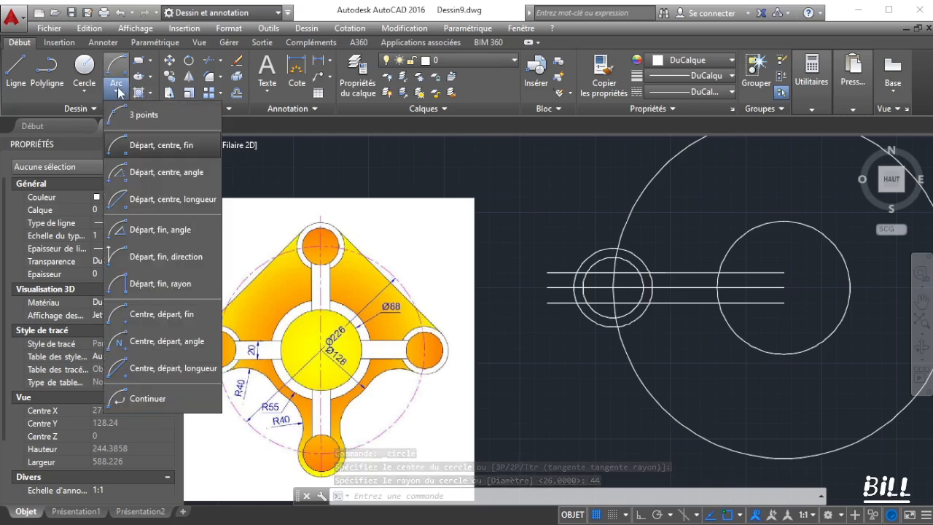
click(140, 145)
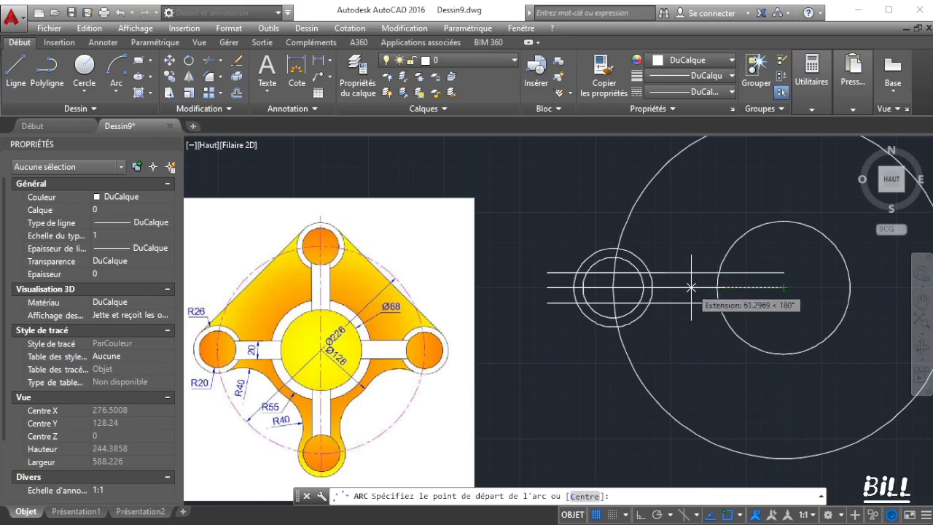
text(55)
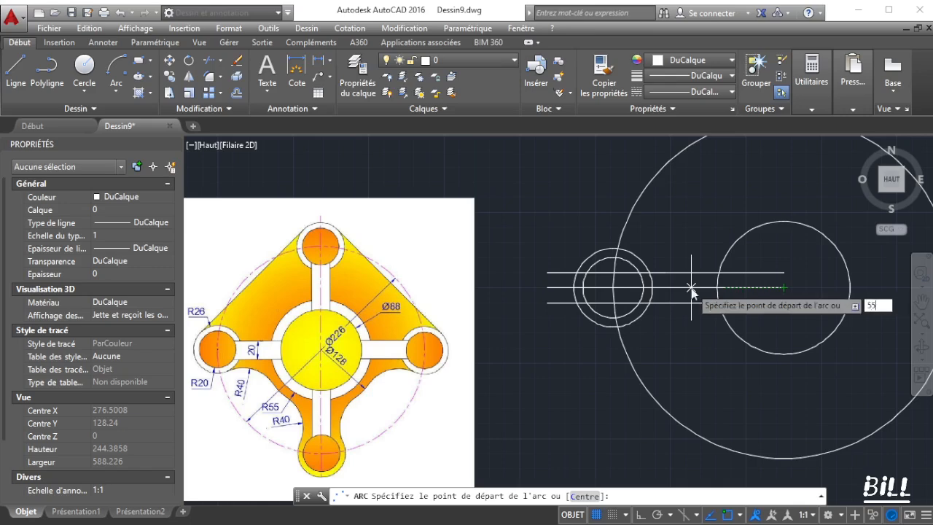
key(Return)
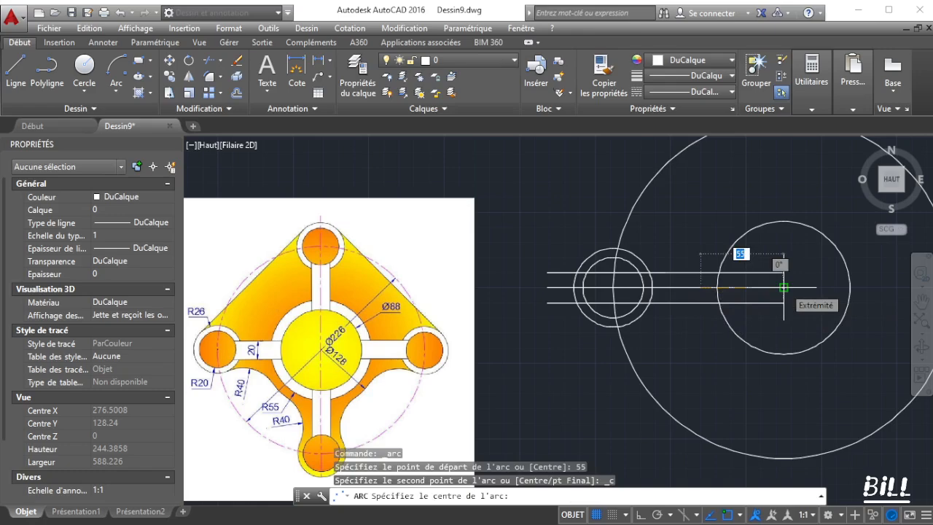
key(Tab)
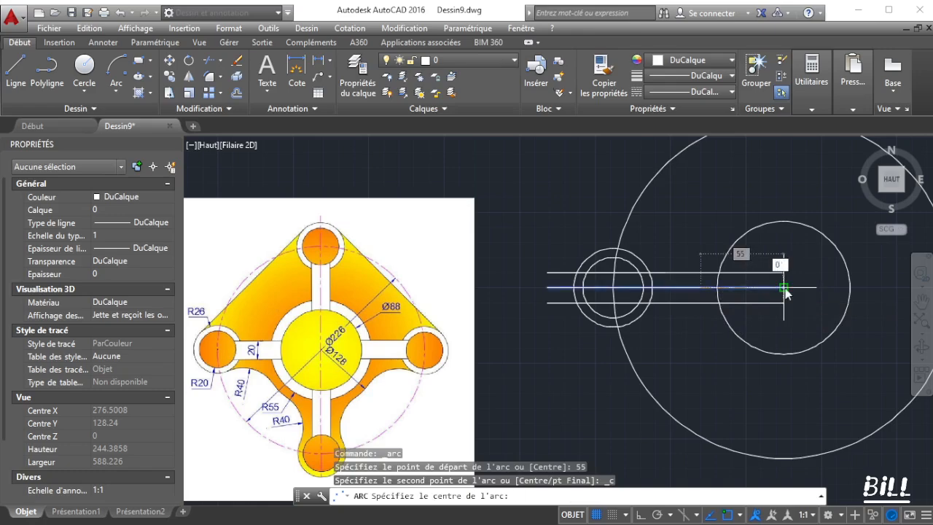
key(Return)
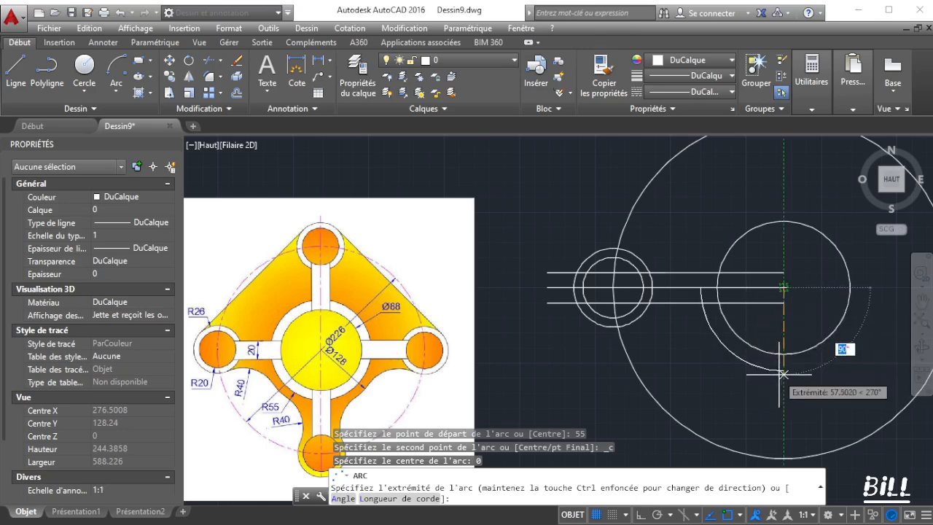
text(-)
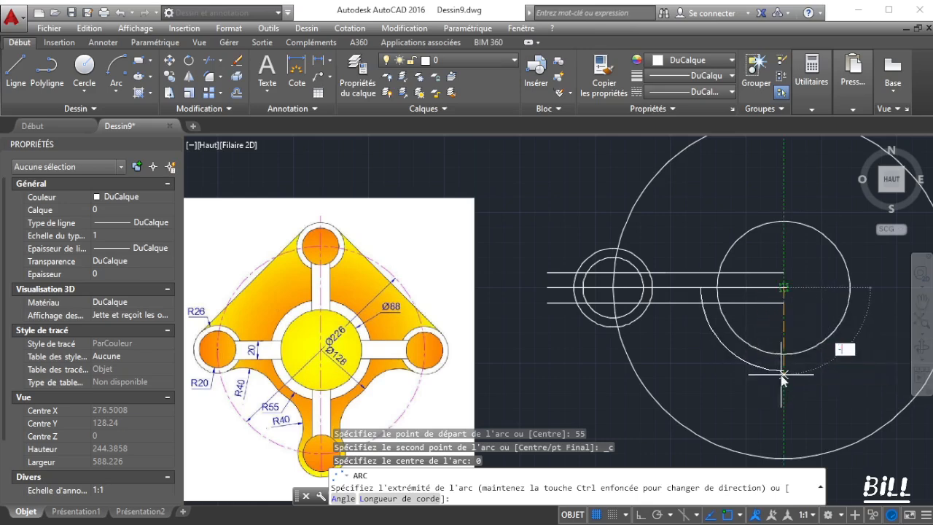
text(90)
key(Return)
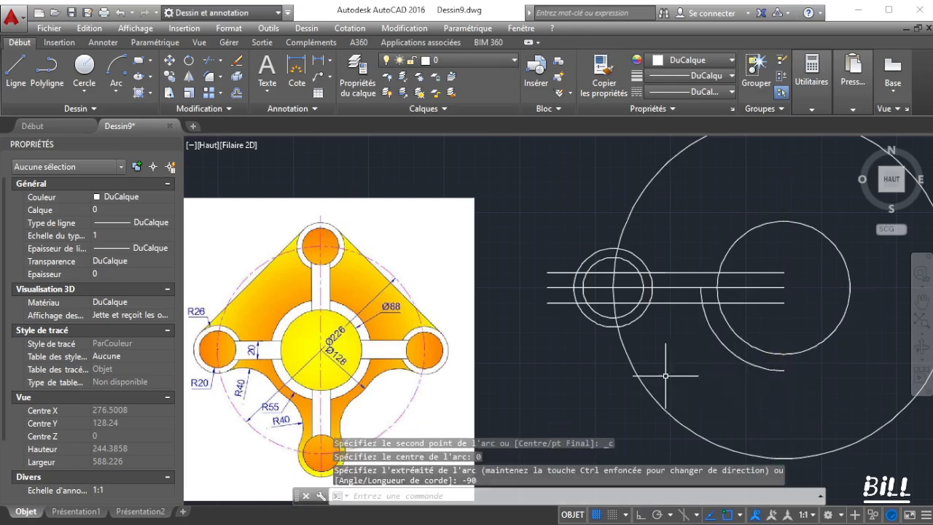
Divide 128 by 2 in the calculator to find the outer arc's radius
click(116, 95)
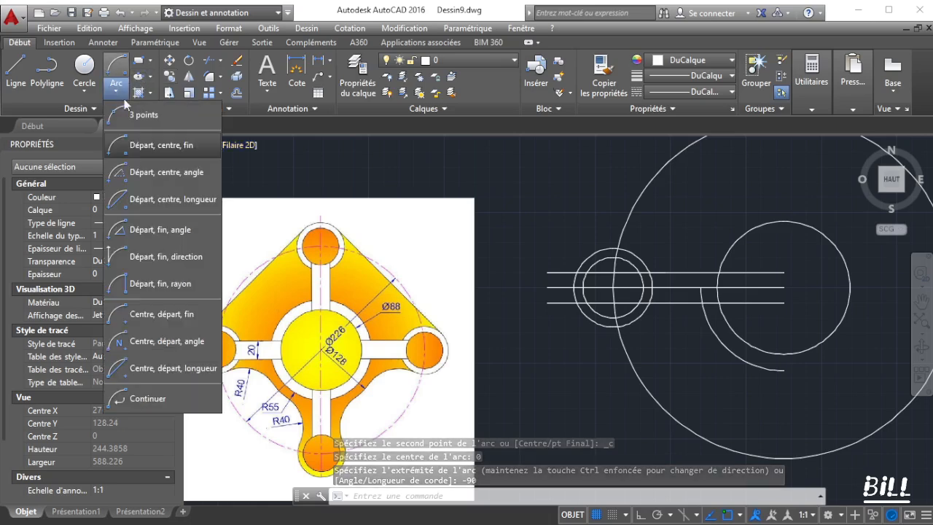
click(143, 154)
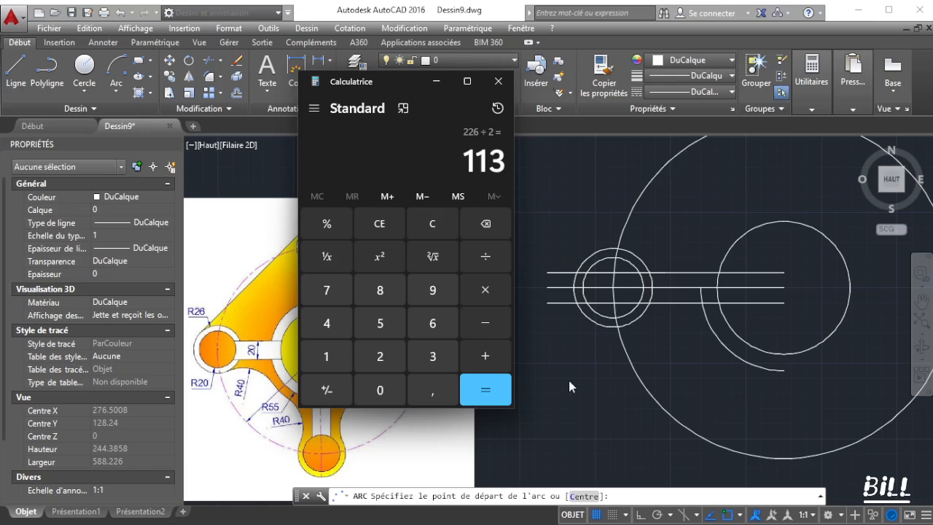
click(333, 353)
click(379, 356)
click(379, 293)
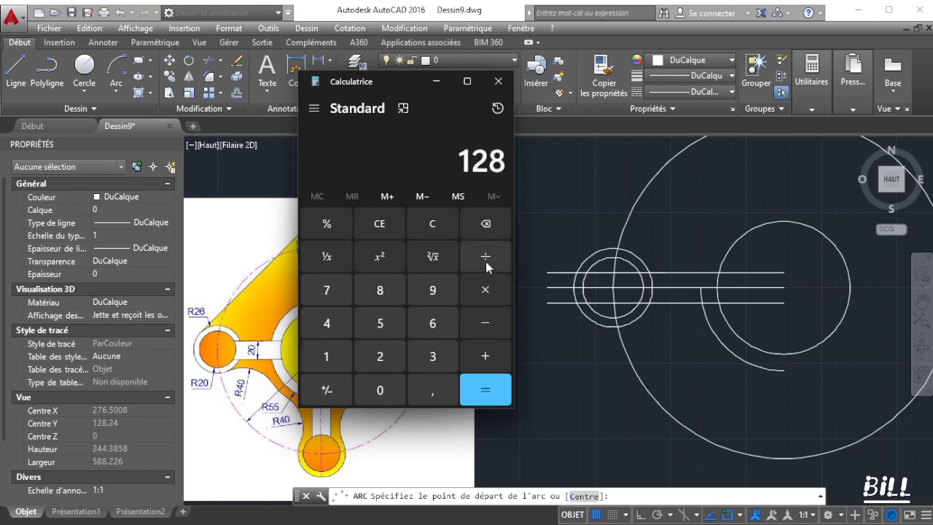
click(389, 351)
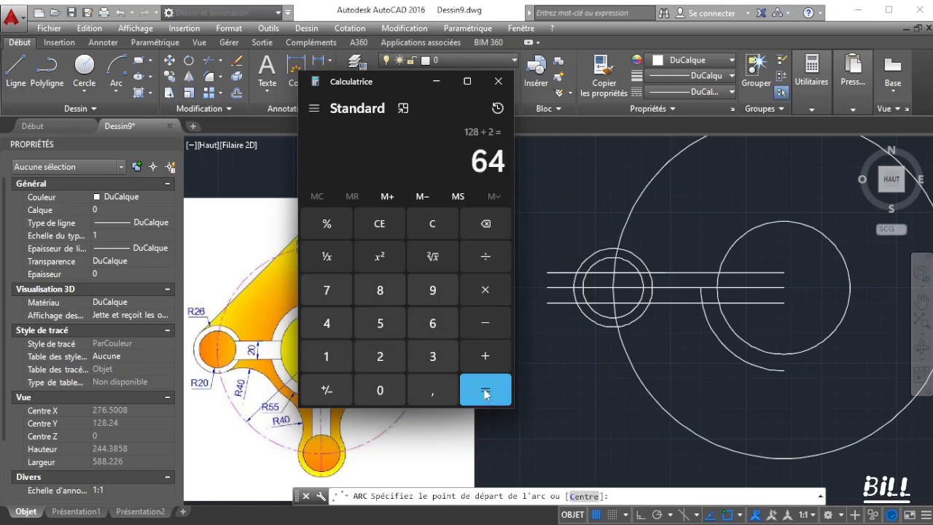
click(511, 15)
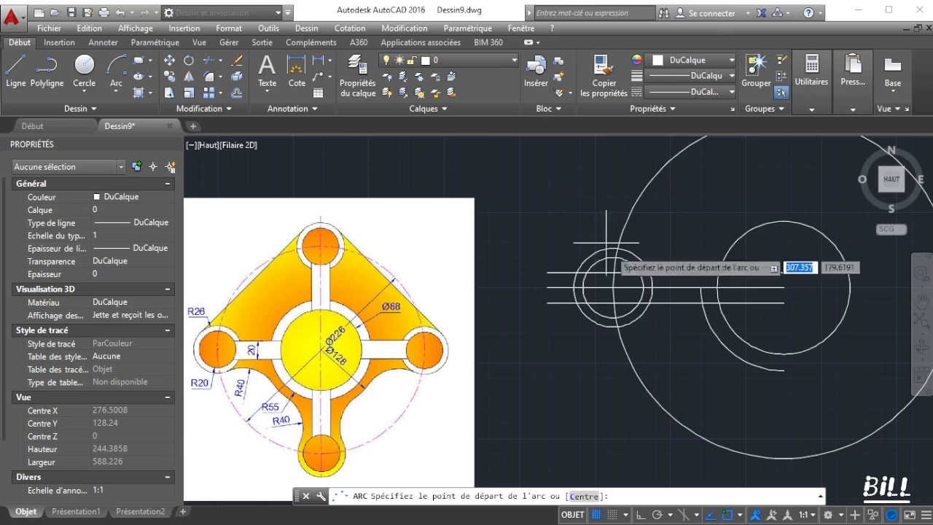
Draw a concentric 90° start-centre-end arc with a radius of 64 outside the 55 radius arc
click(116, 93)
click(146, 145)
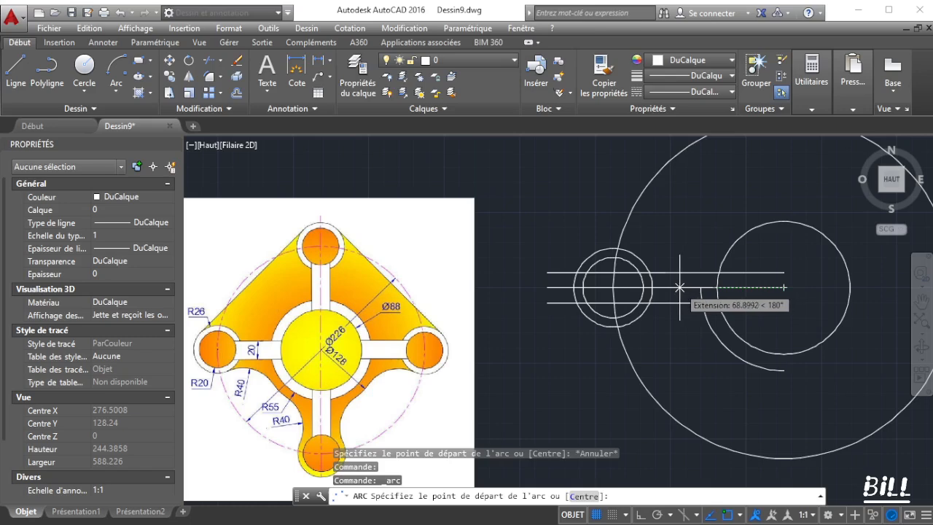
text(64)
key(Return)
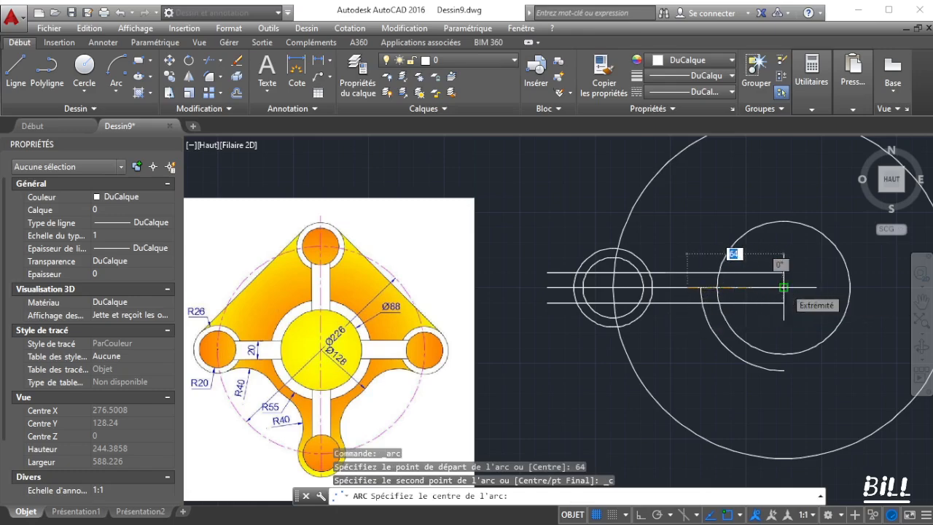
key(Tab)
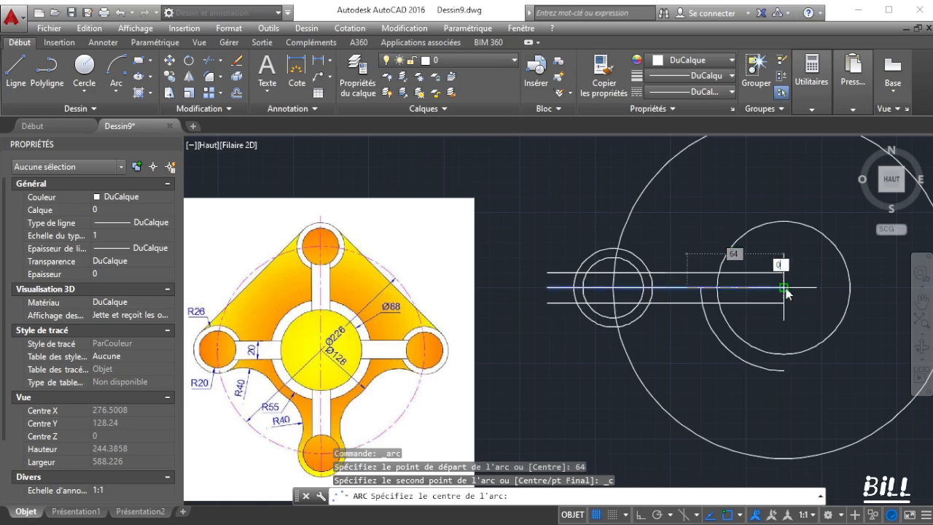
key(Return)
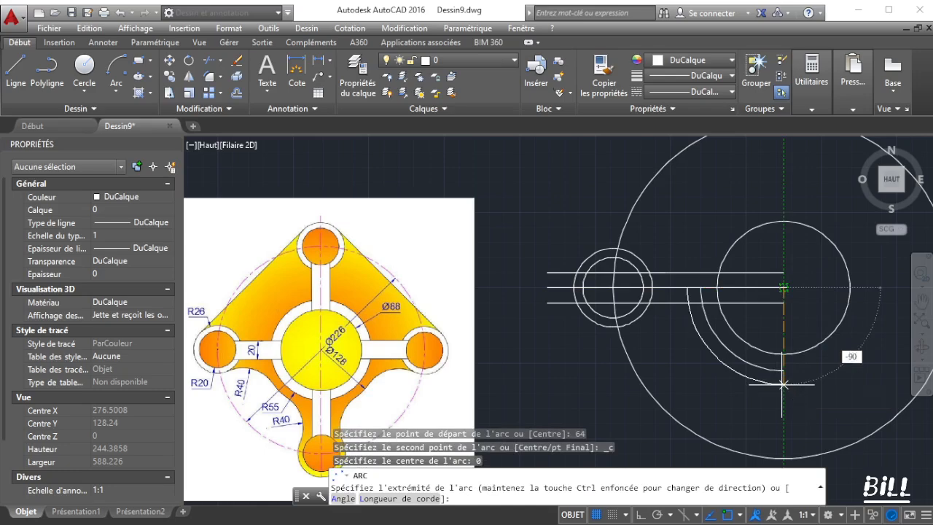
key(Return)
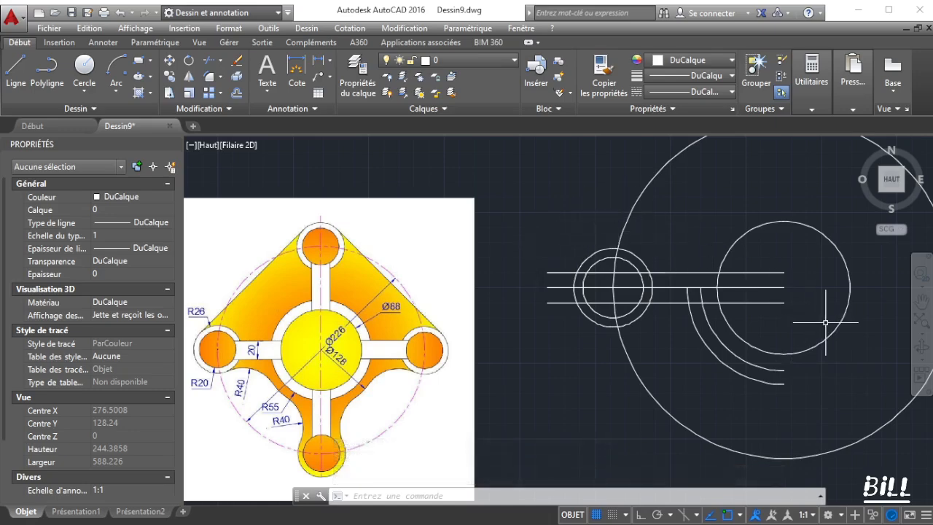
Draw a circle with a radius of 40 tangent to the 26 radius circle and the 64 radius arc
scroll(829, 321, down, 2)
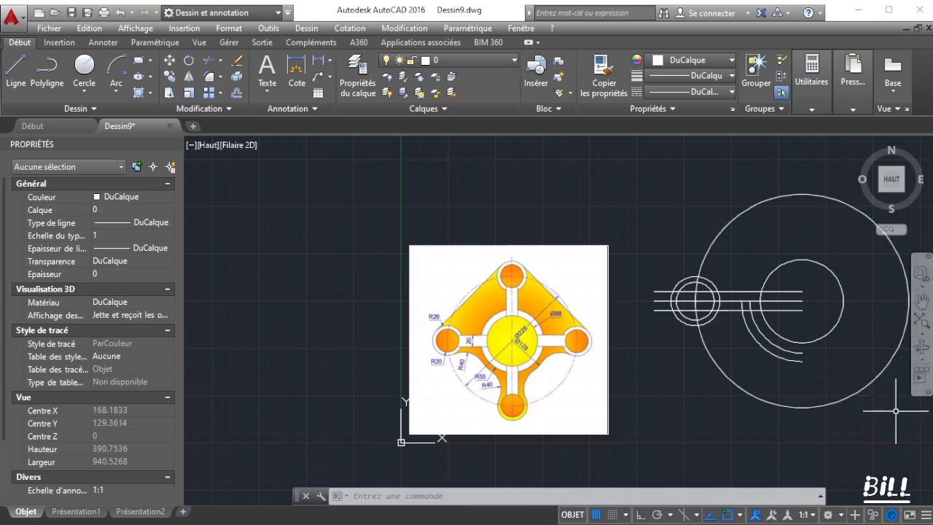
scroll(797, 338, up, 2)
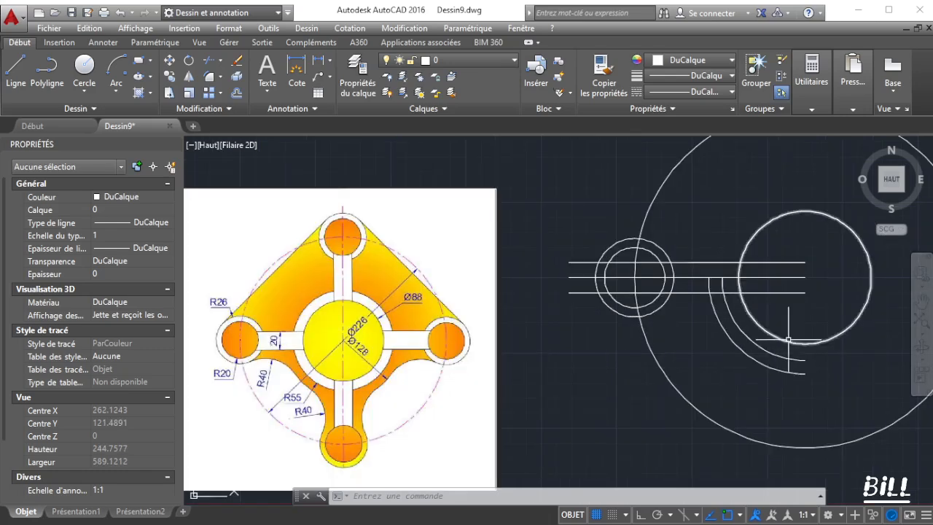
click(89, 95)
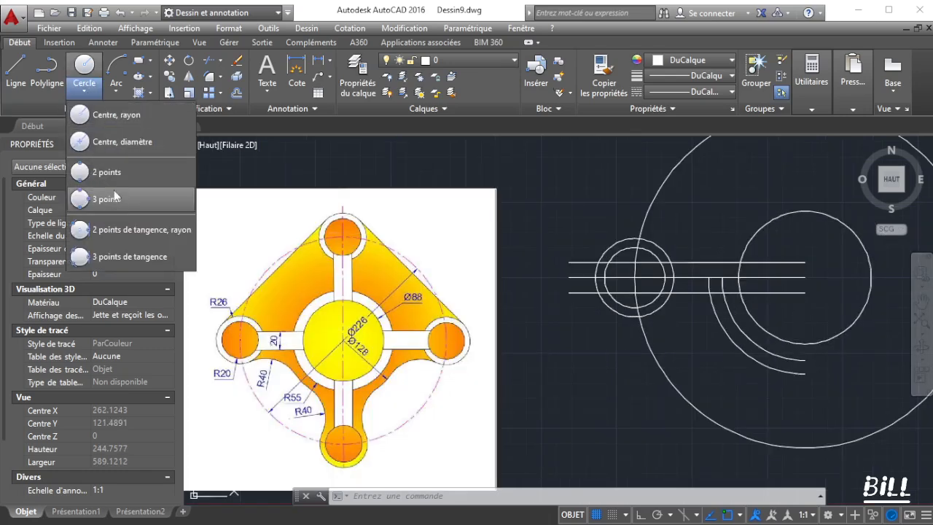
click(115, 229)
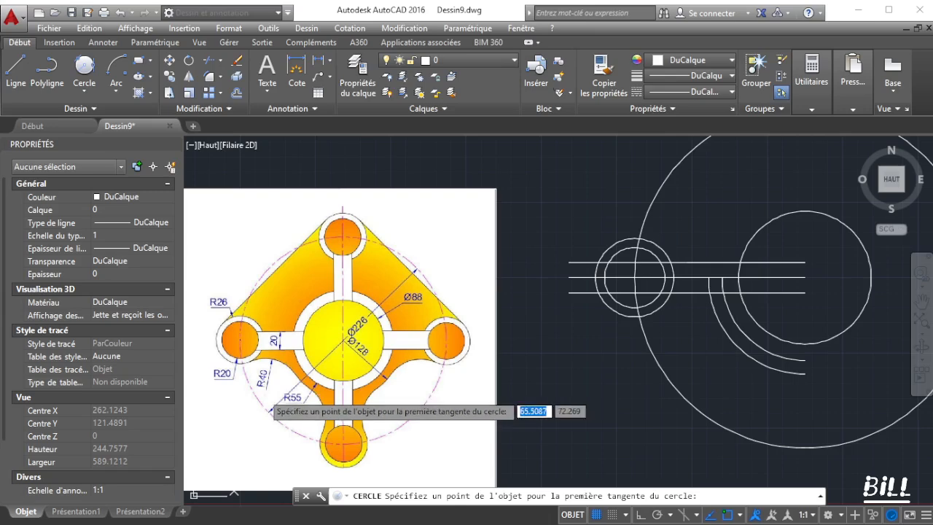
click(670, 315)
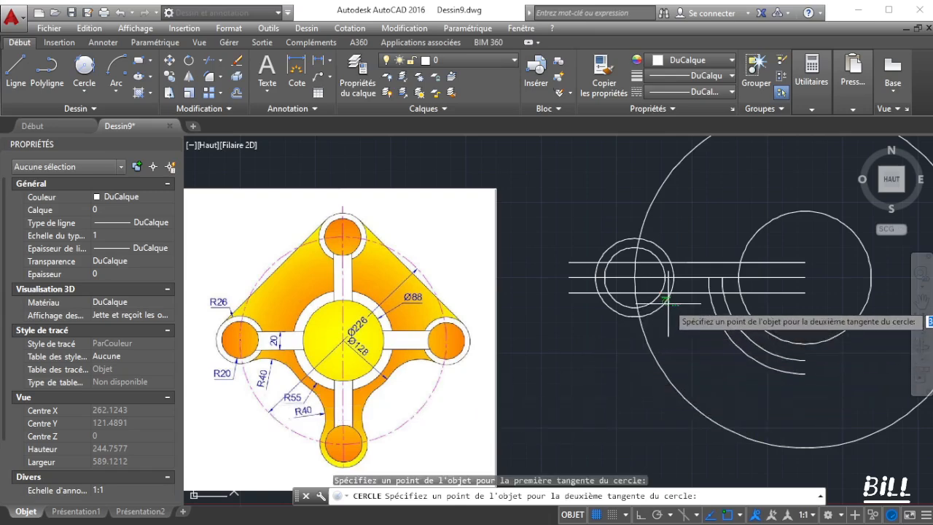
click(713, 308)
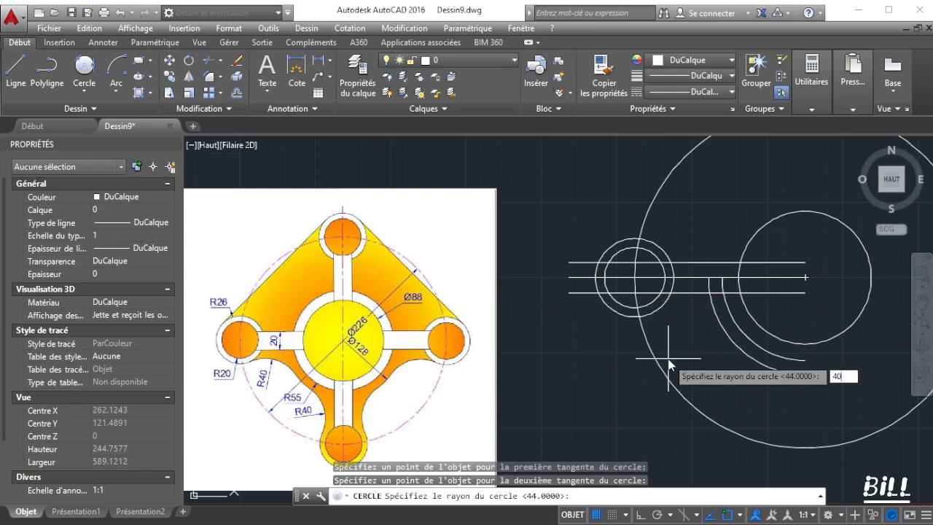
key(Return)
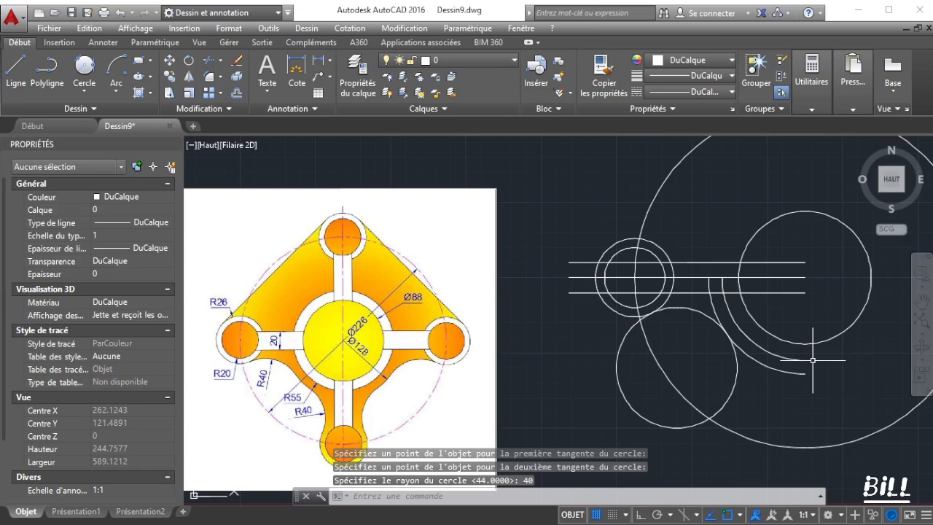
Trim the 40 radius circle down to its connecting arc, removing the 64 radius arc beside it and the large circle's section inside it
scroll(813, 360, down, 4)
scroll(887, 379, up, 2)
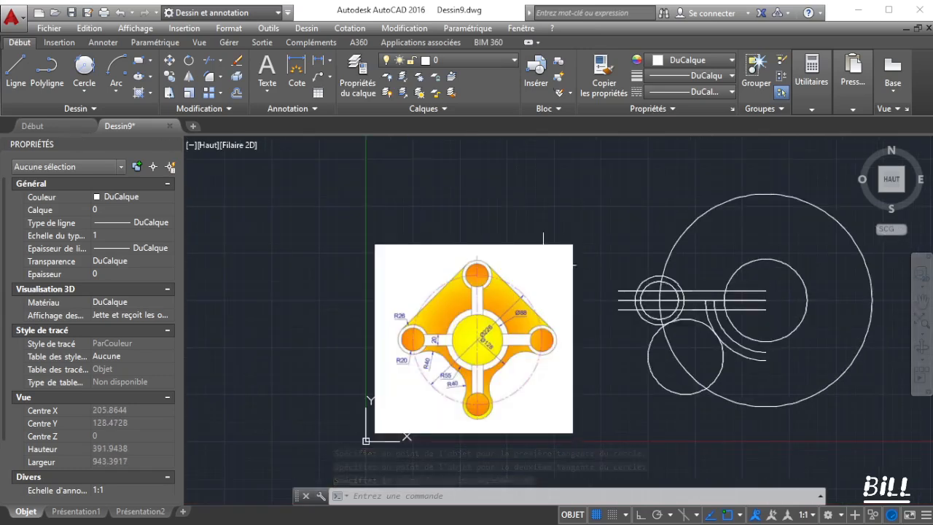
mouse_move(875, 363)
mouse_down()
mouse_move(894, 287)
mouse_move(828, 179)
mouse_move(744, 167)
mouse_move(605, 361)
mouse_move(802, 409)
mouse_move(871, 372)
mouse_up()
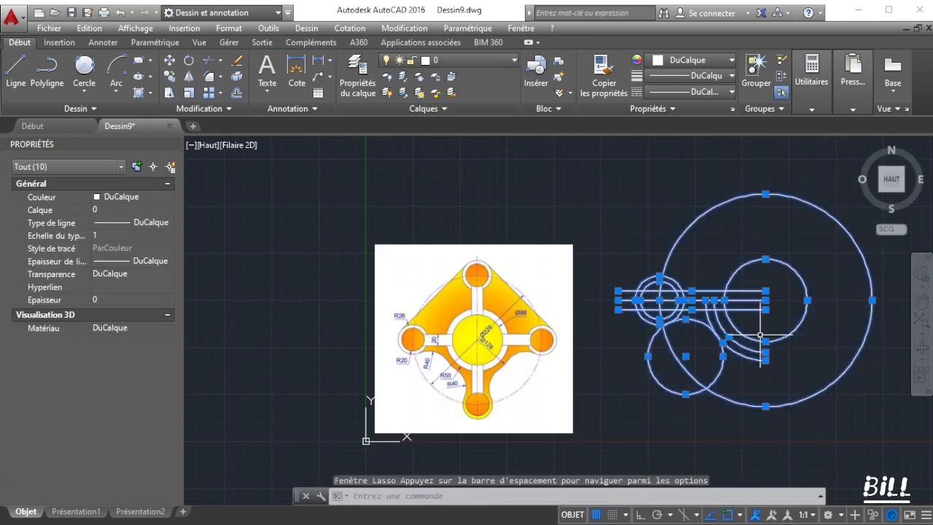
click(215, 61)
scroll(808, 210, up, 2)
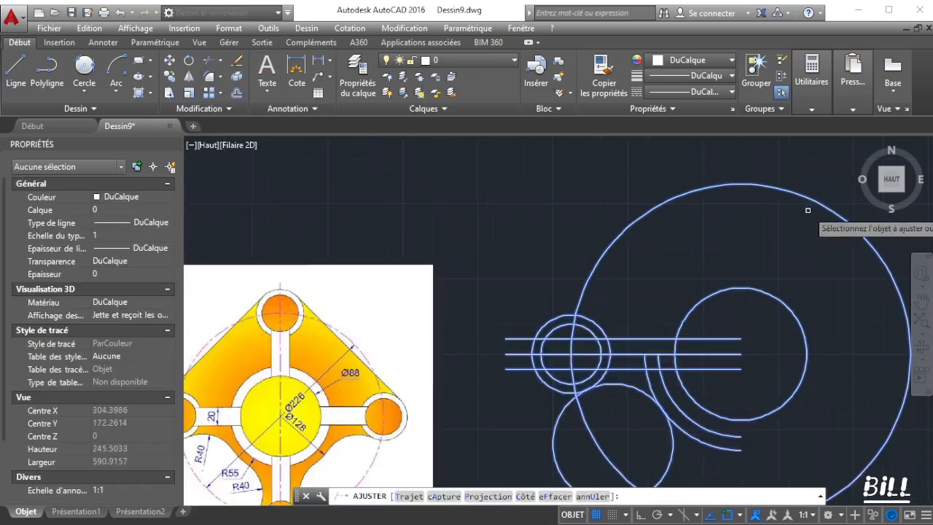
scroll(837, 432, up, 1)
scroll(802, 420, down, 1)
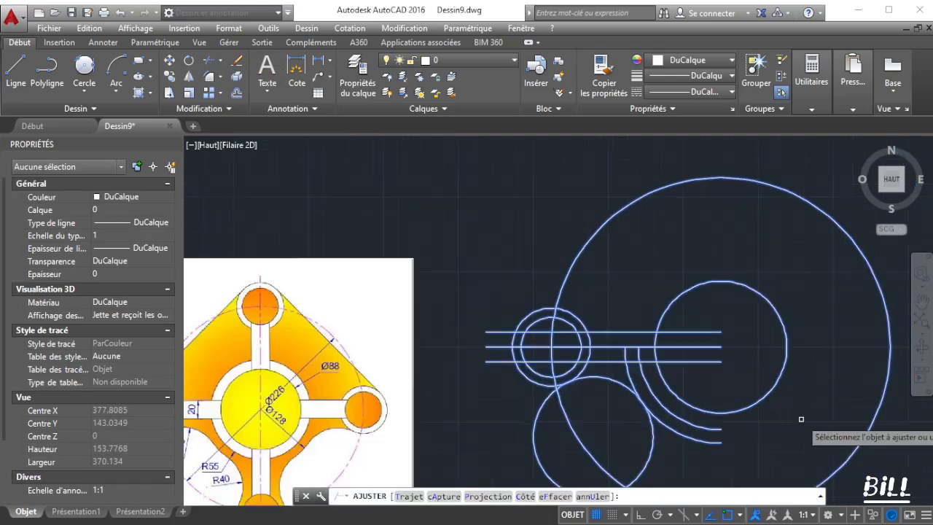
scroll(801, 419, down, 1)
scroll(827, 441, up, 1)
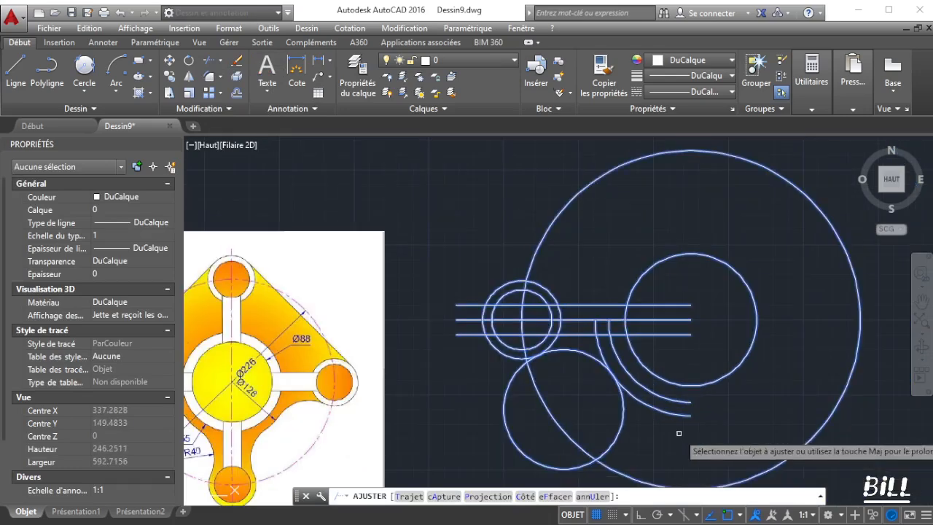
click(623, 420)
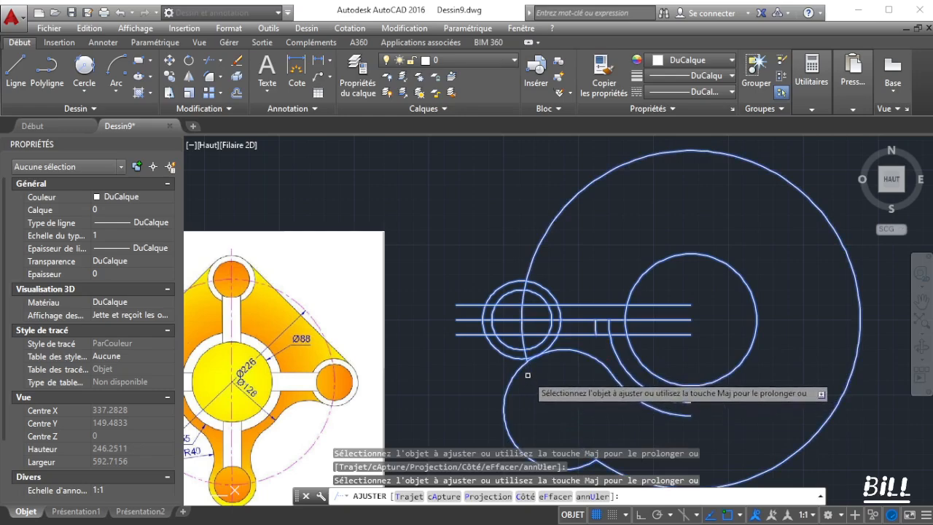
scroll(534, 331, up, 4)
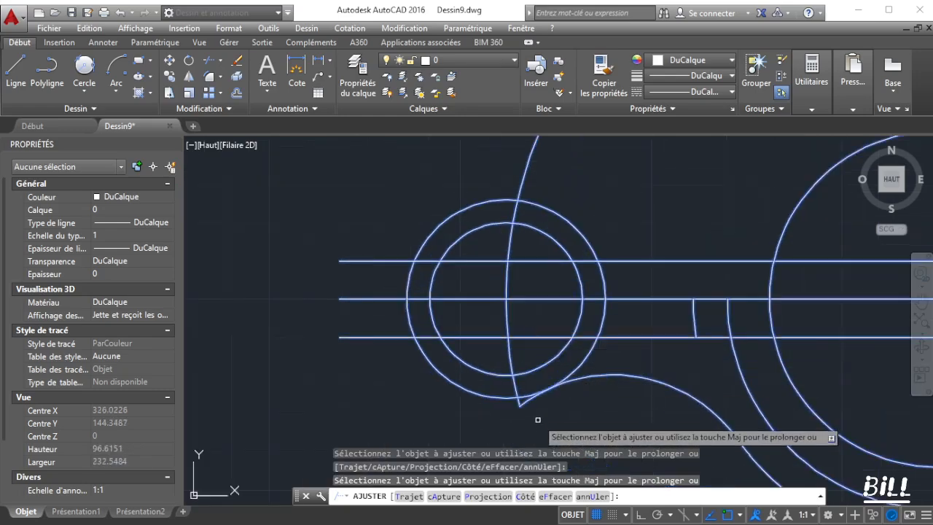
click(522, 402)
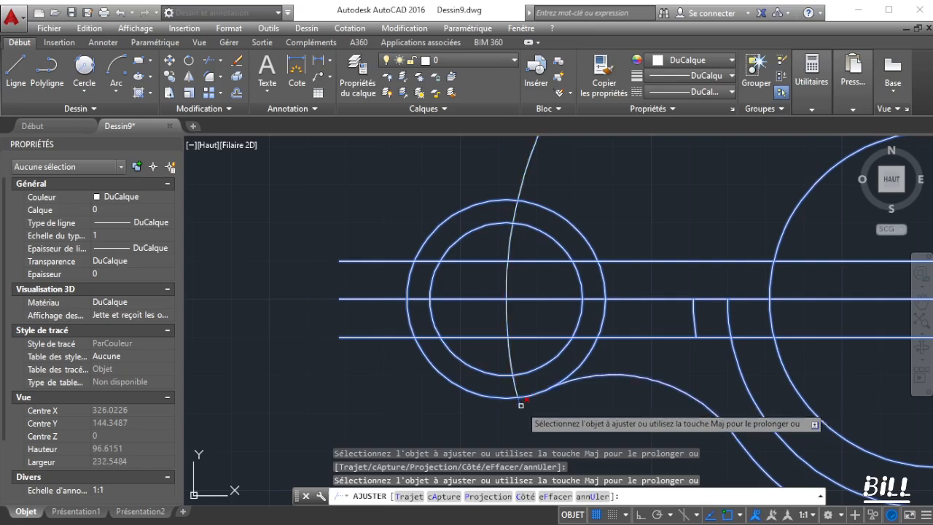
Trim the 55 radius arc, the arm's centreline and the 26 radius circle where they run between the two arm lines
scroll(601, 415, down, 4)
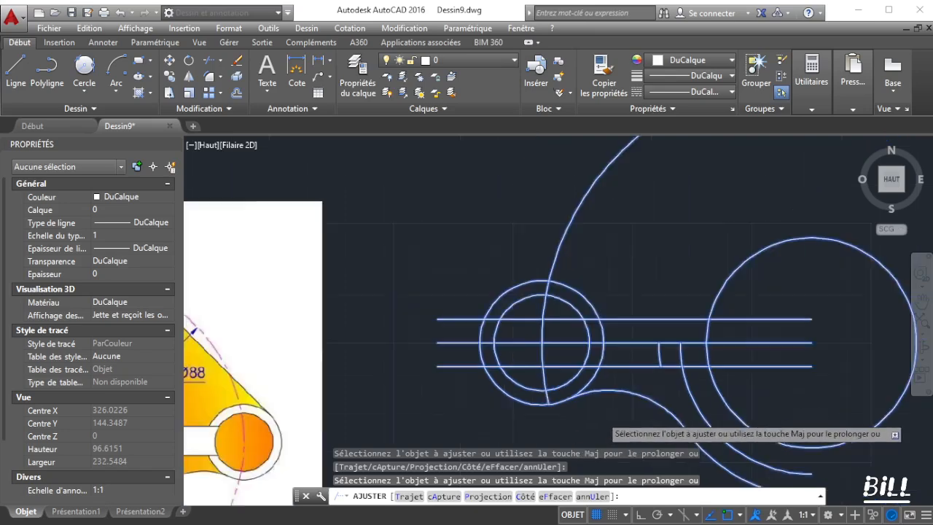
scroll(654, 362, up, 2)
click(654, 363)
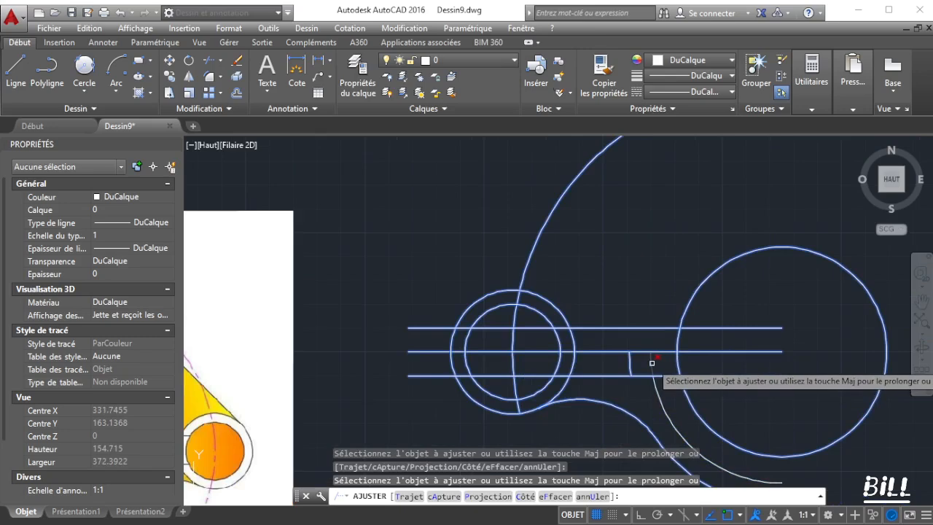
click(655, 351)
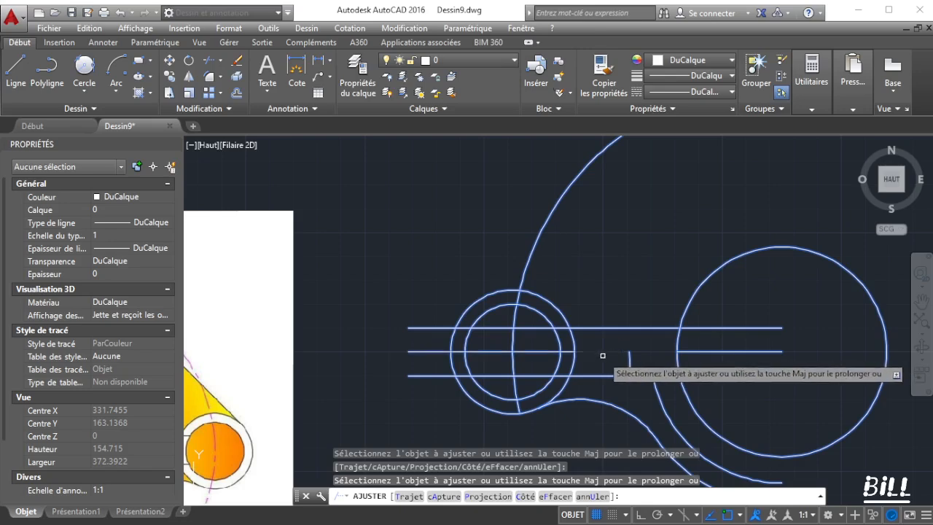
scroll(578, 340, down, 2)
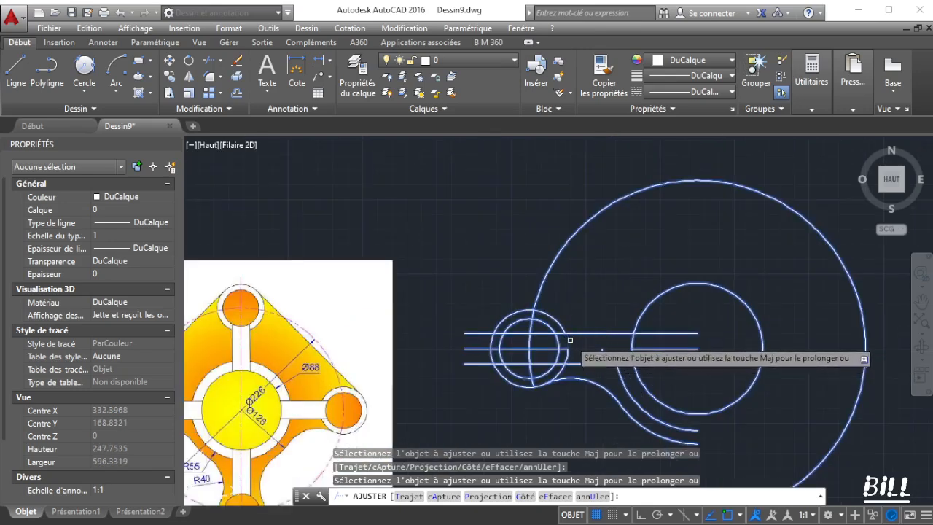
scroll(568, 347, up, 4)
click(530, 350)
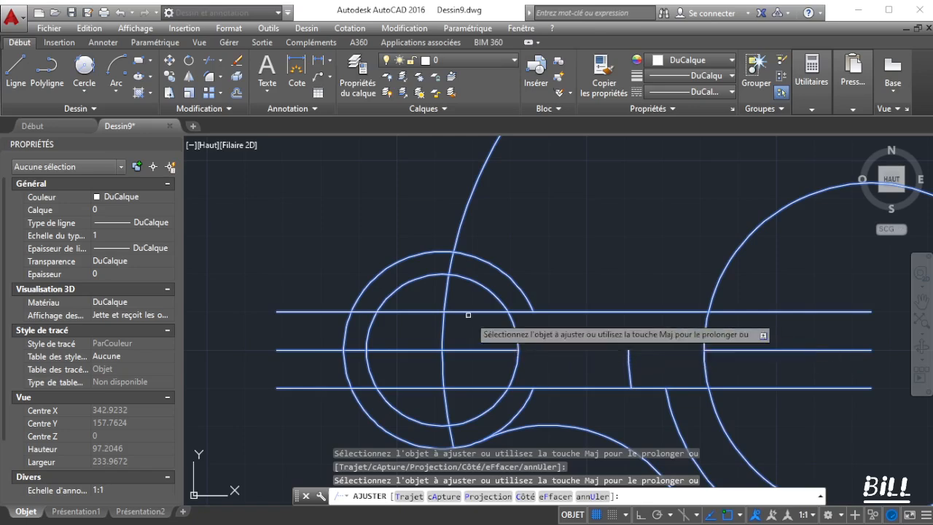
Trim the three arm lines inside the small inner circle and cut off their ends beyond the 26 radius circle
click(426, 291)
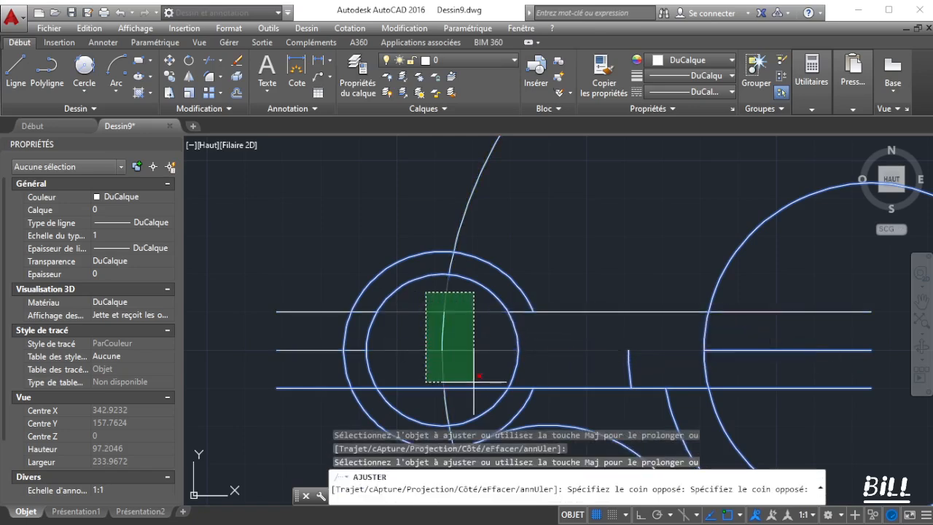
click(471, 393)
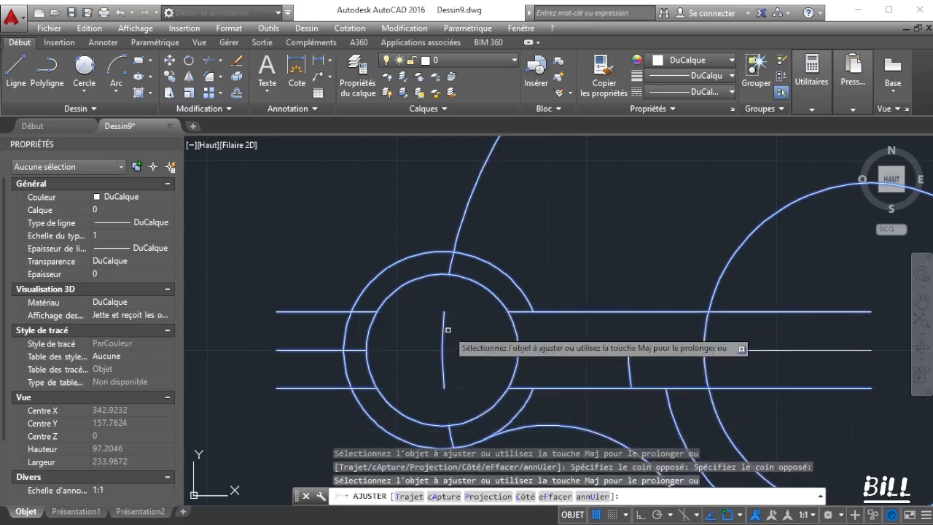
click(303, 290)
click(293, 436)
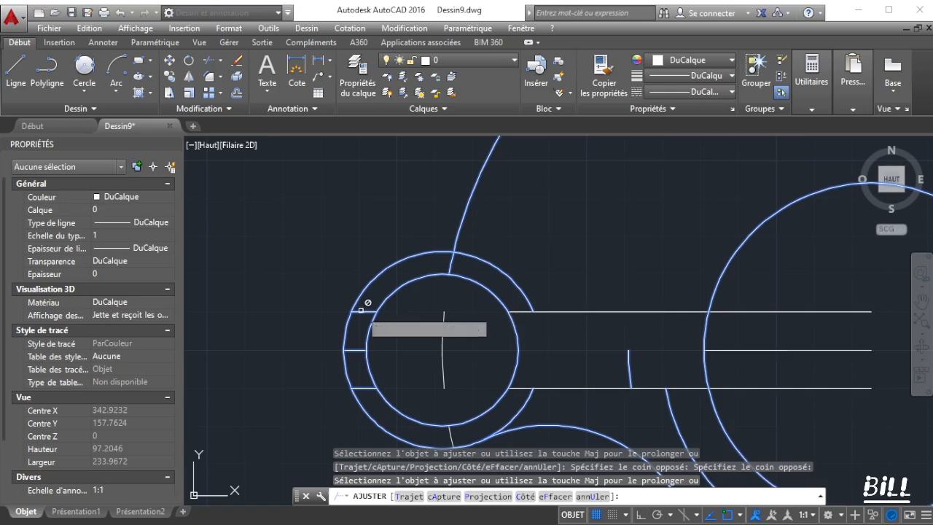
Trim the two outer arm lines where they extend inside the central circle
scroll(455, 346, down, 4)
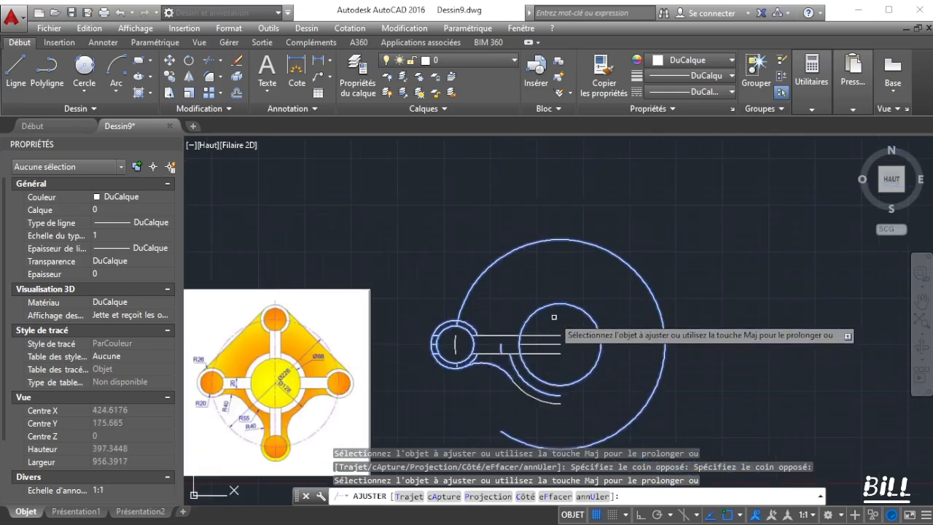
click(545, 318)
click(575, 363)
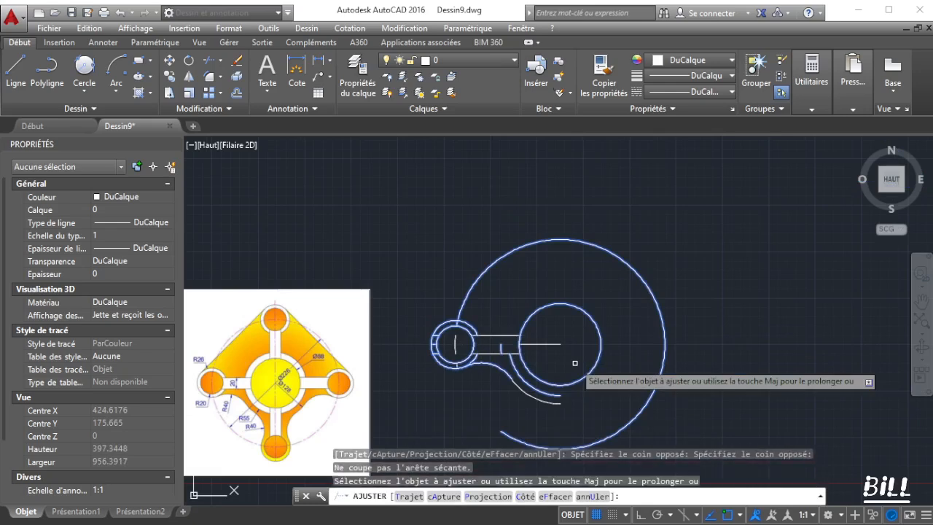
right_click(677, 238)
click(711, 252)
Erase the large construction circle's remnants, the centreline, the short arc piece on the arm and the line stubs between the small concentric circles
scroll(647, 349, up, 2)
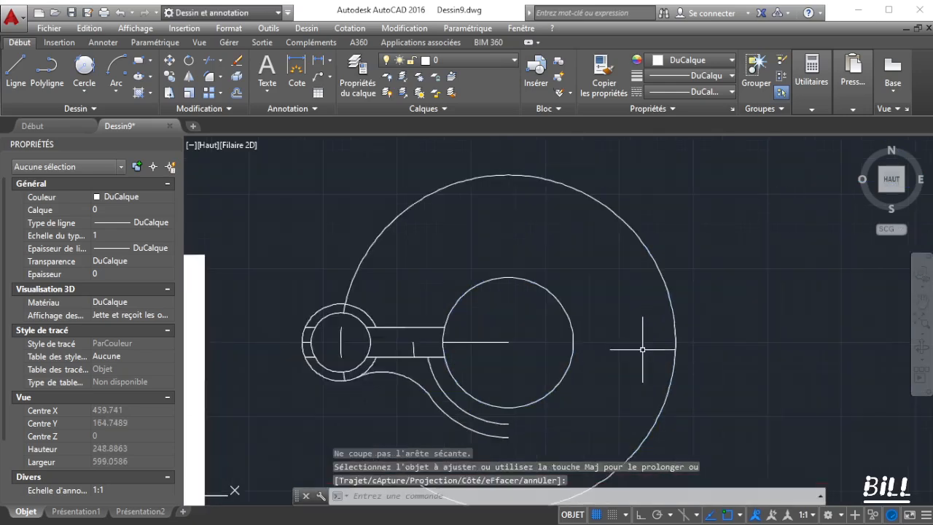
click(237, 61)
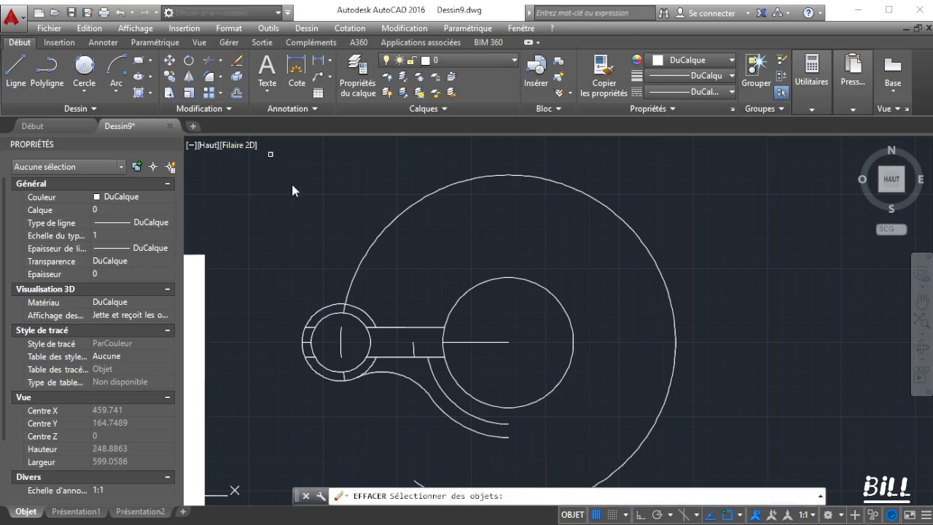
click(481, 342)
click(414, 349)
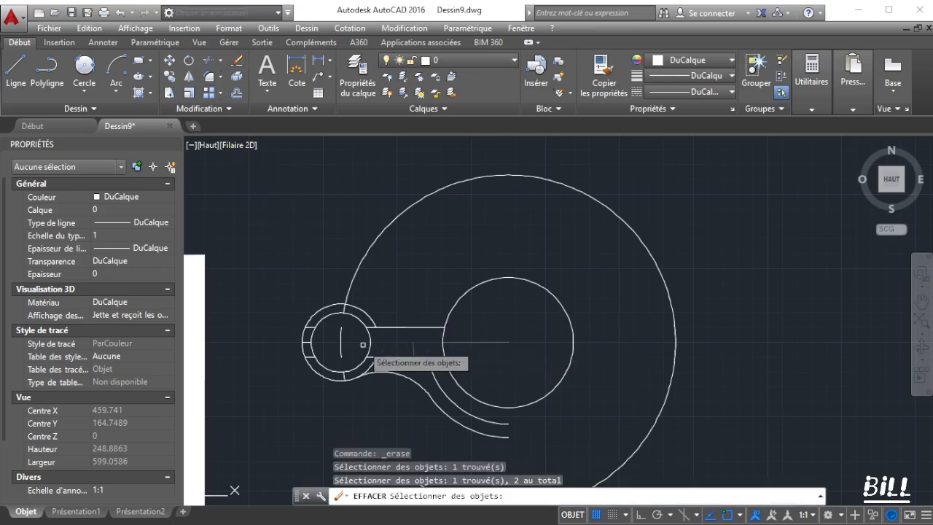
scroll(318, 329, up, 4)
click(295, 325)
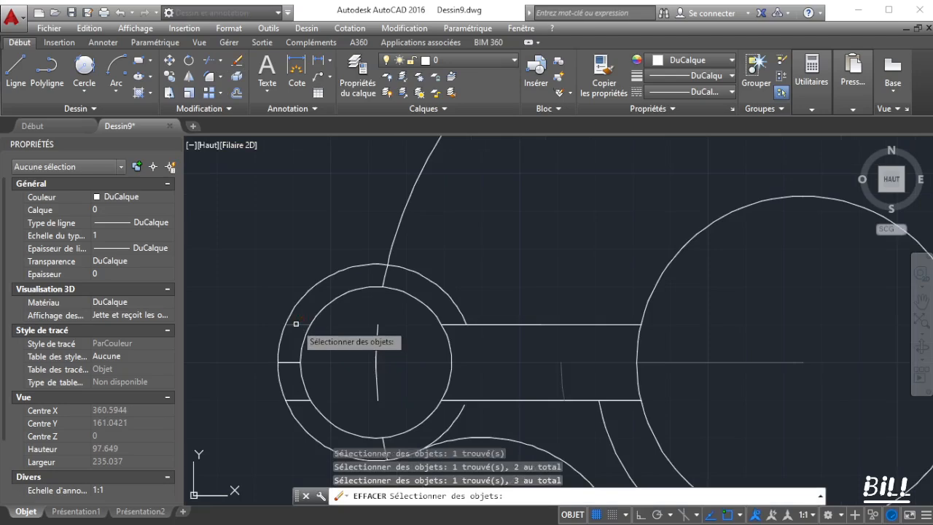
click(286, 361)
click(292, 397)
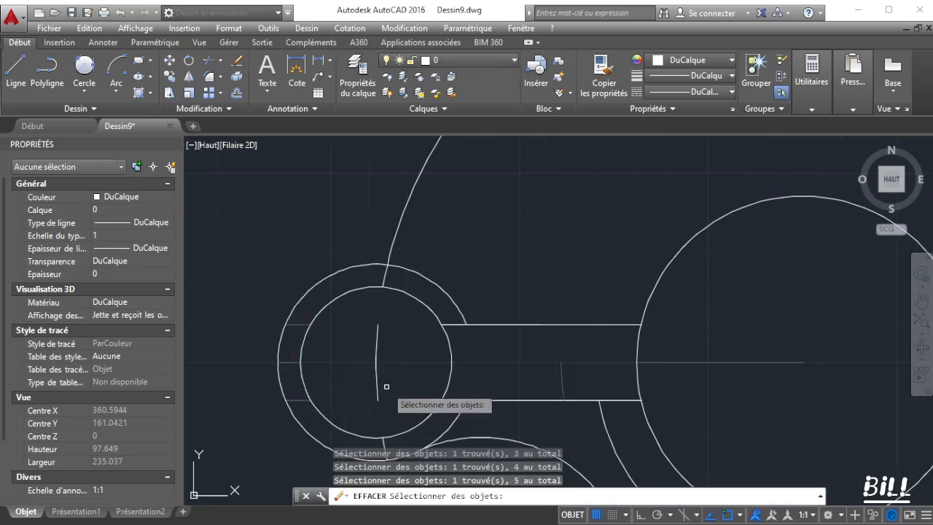
scroll(379, 374, down, 6)
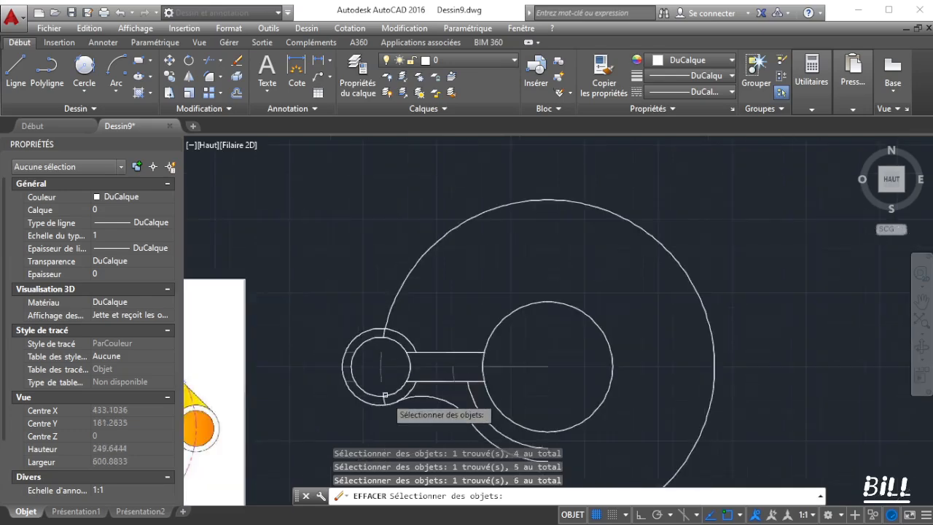
scroll(384, 399, up, 2)
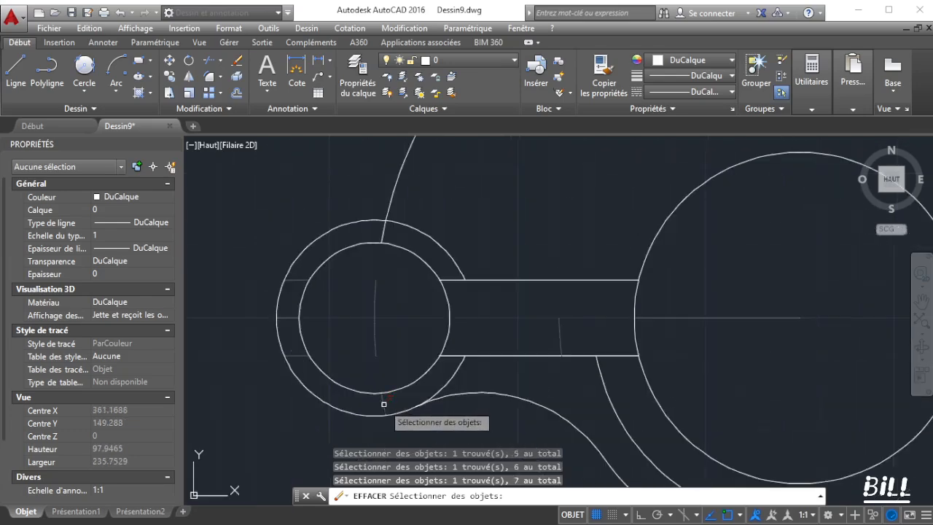
click(384, 232)
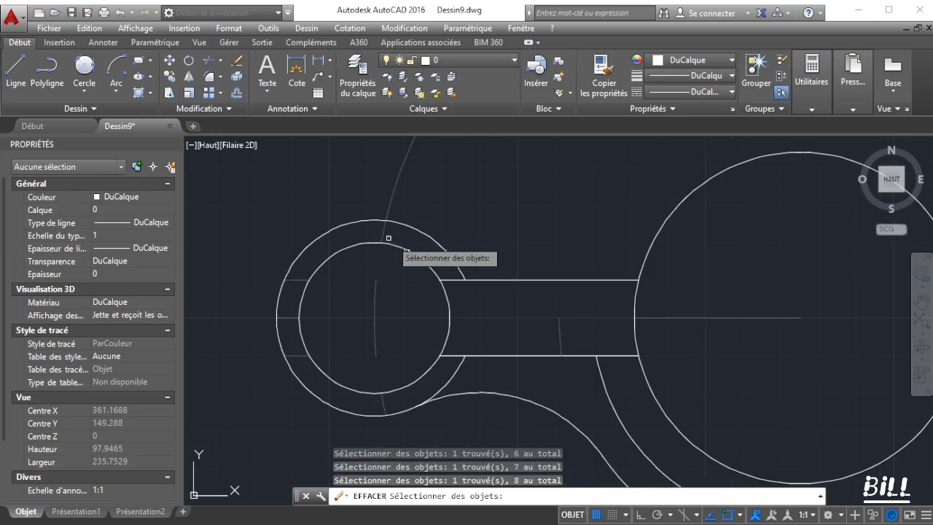
scroll(494, 309, down, 2)
scroll(505, 313, down, 4)
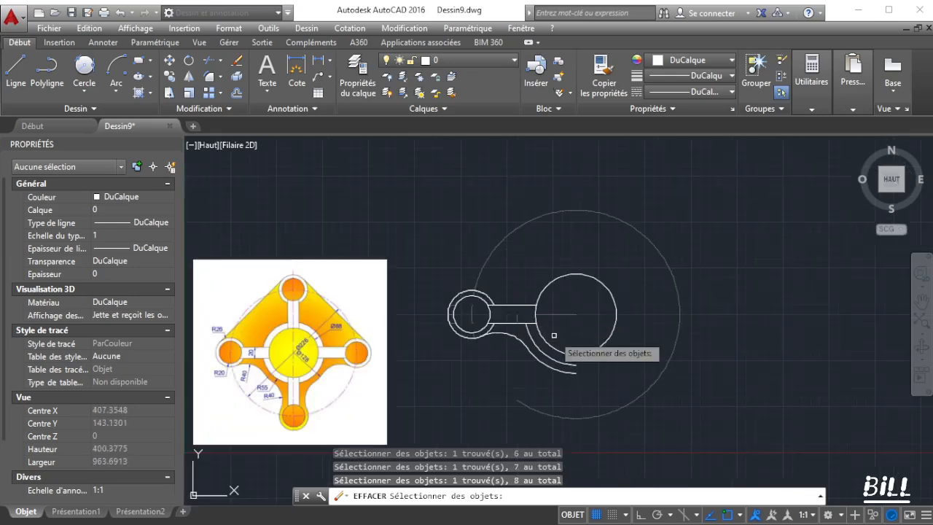
key(Return)
Mirror the two arm lines, small circle and its surrounding arc about a 225° line through the central circle's centre, keeping the source objects
scroll(707, 336, up, 2)
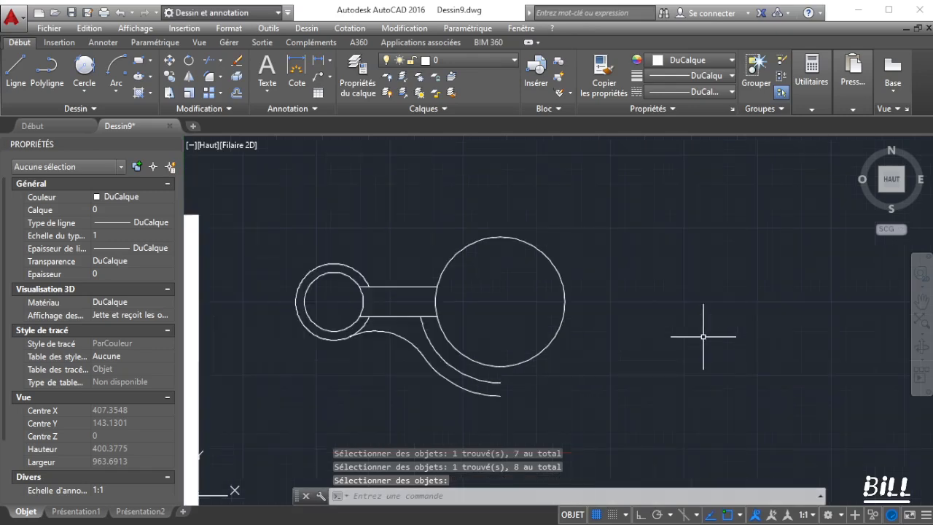
scroll(447, 211, up, 2)
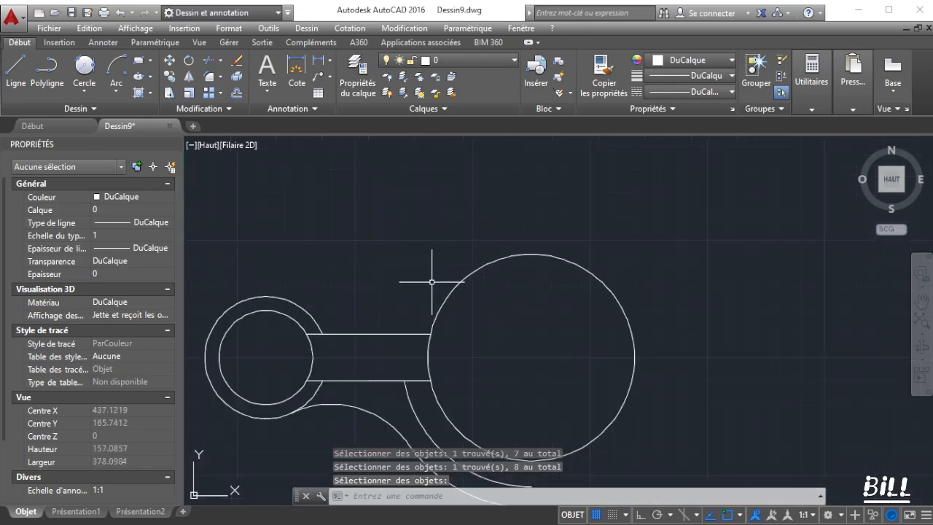
scroll(432, 281, down, 4)
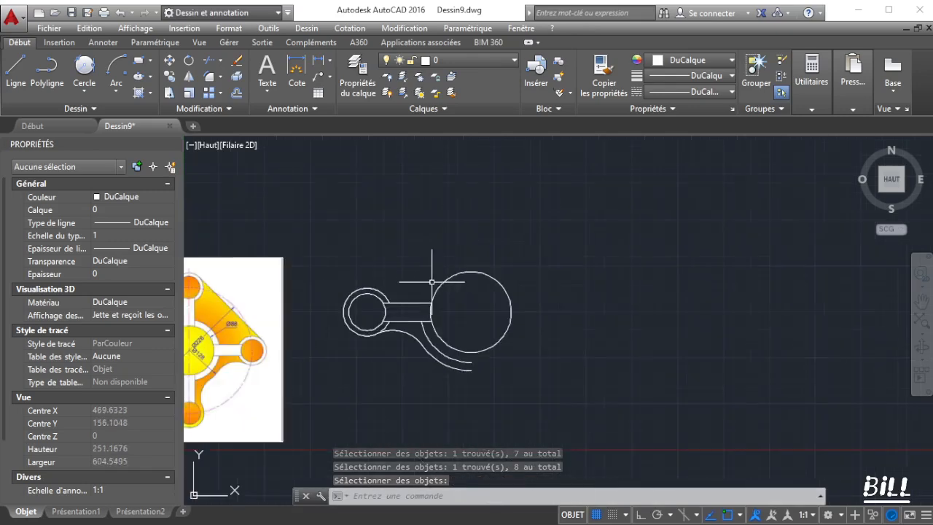
click(923, 302)
mouse_move(552, 344)
mouse_down()
mouse_move(797, 313)
mouse_move(745, 324)
mouse_up()
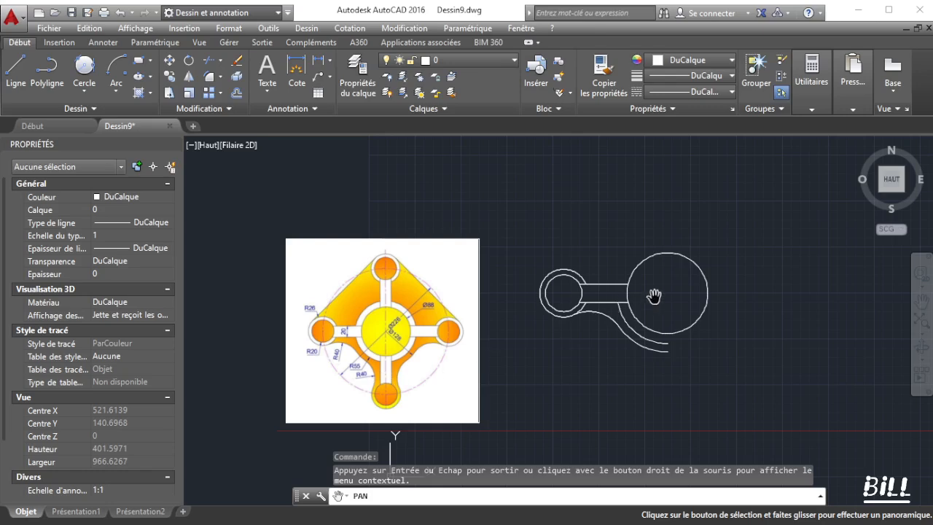
right_click(617, 254)
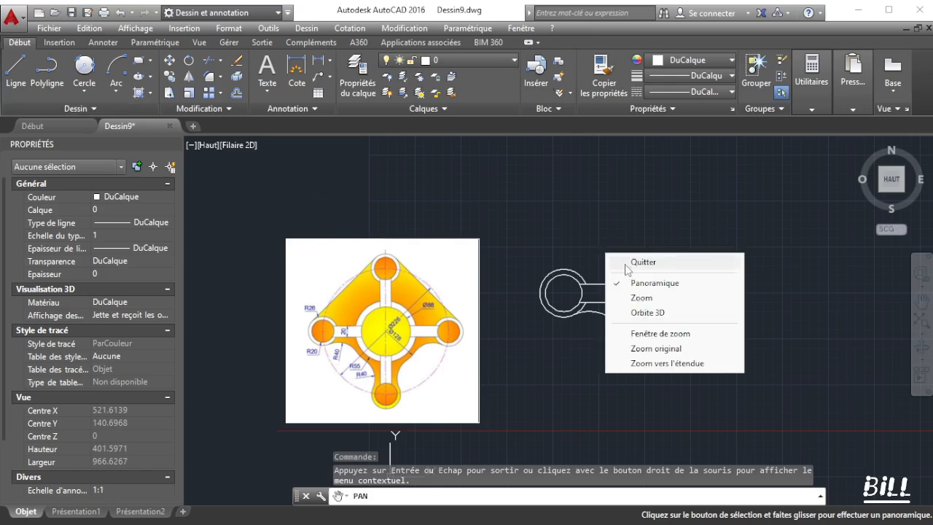
click(629, 262)
click(616, 284)
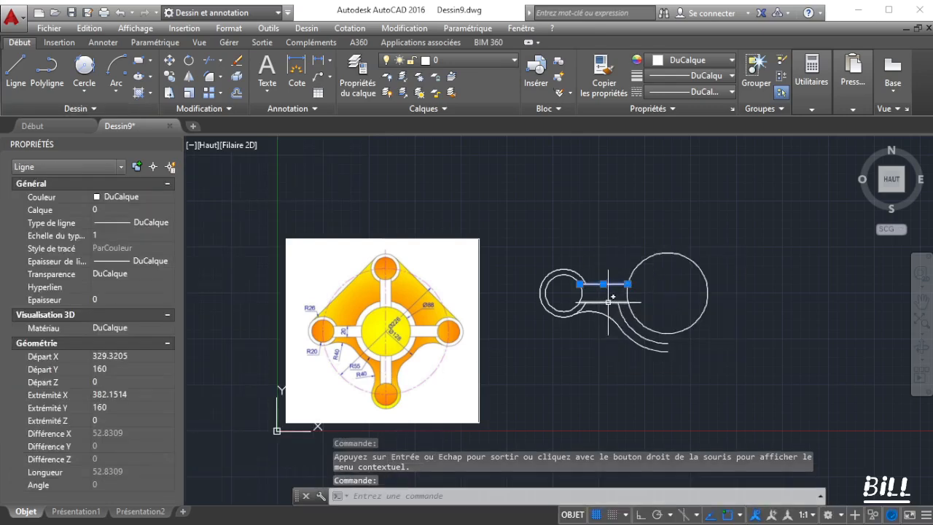
click(609, 301)
scroll(594, 302, up, 2)
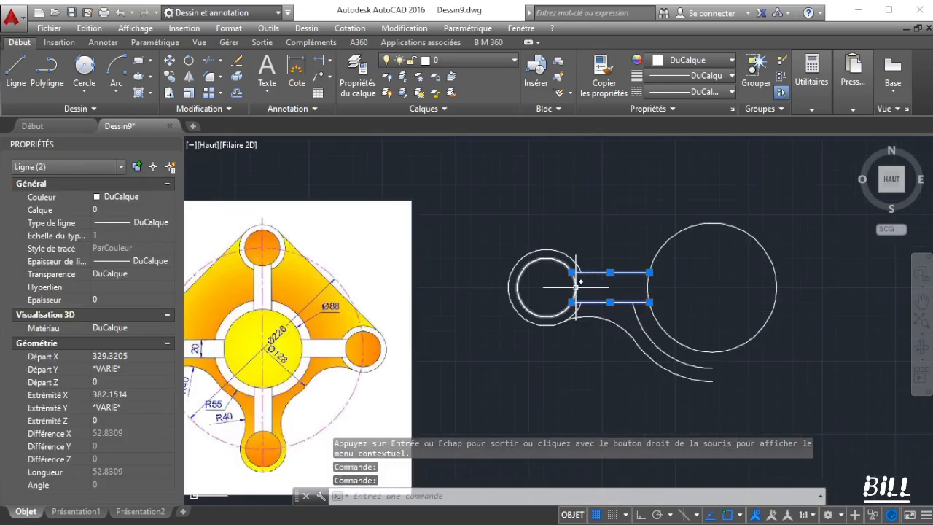
click(576, 287)
click(569, 256)
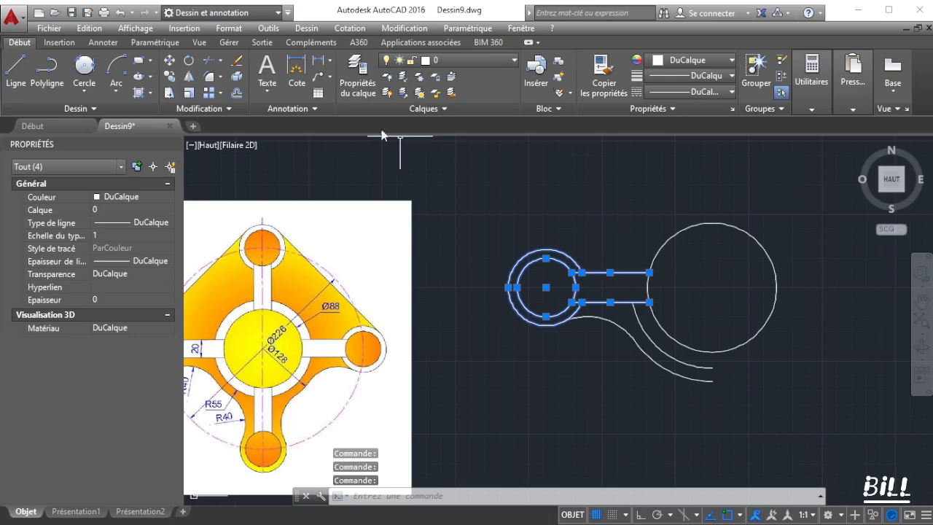
click(189, 76)
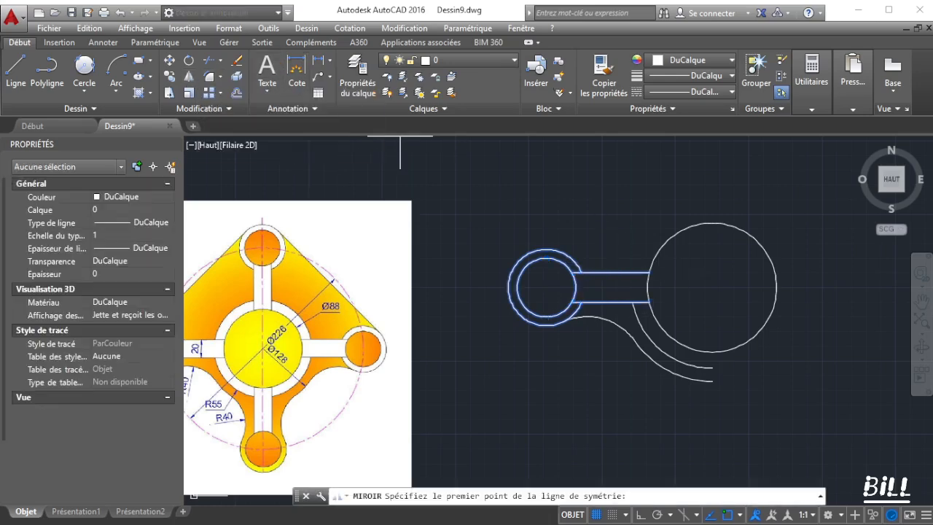
click(712, 287)
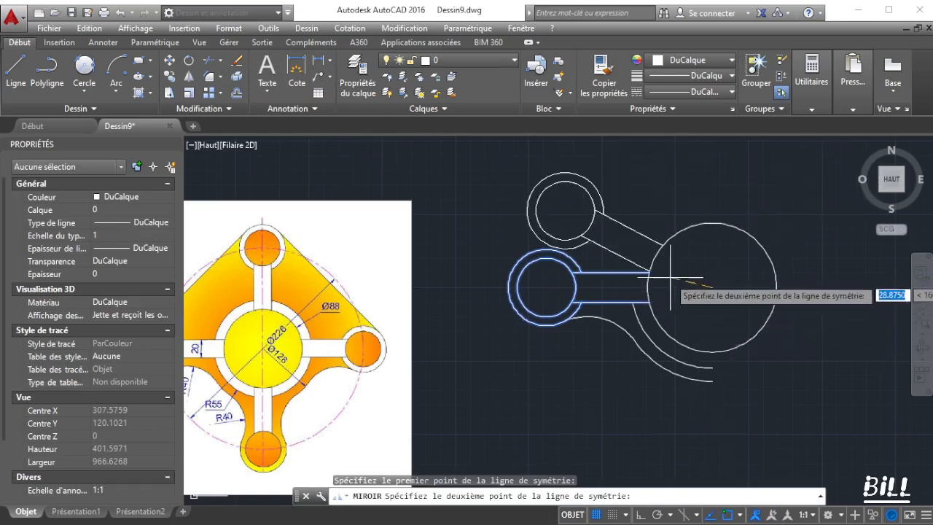
click(681, 319)
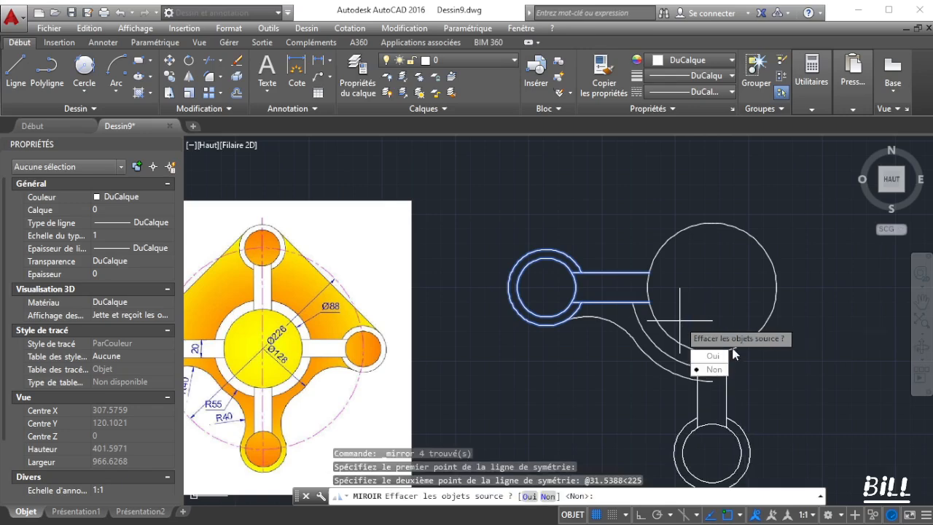
click(713, 370)
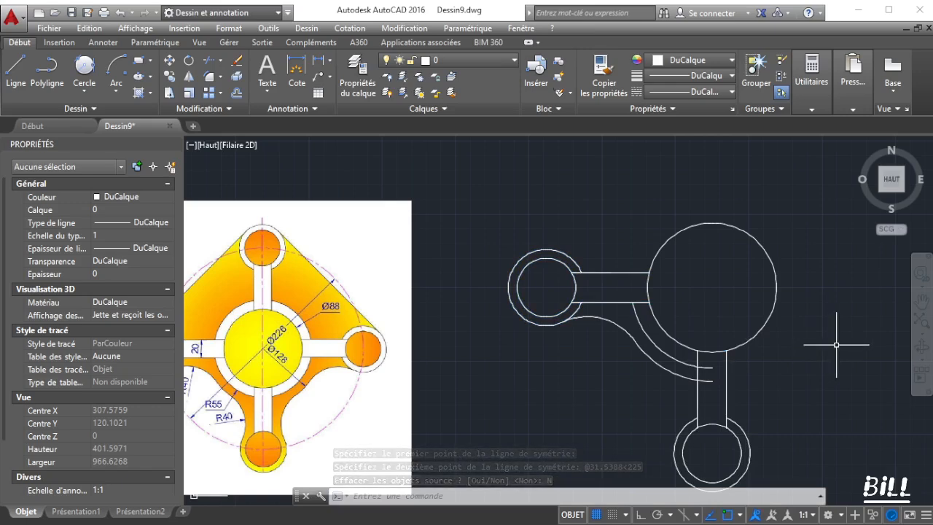
Mirror the radius 40 blend arc below the horizontal arm about a 225° line through the central circle's centre, keeping the source arc
scroll(789, 397, up, 2)
scroll(790, 398, up, 2)
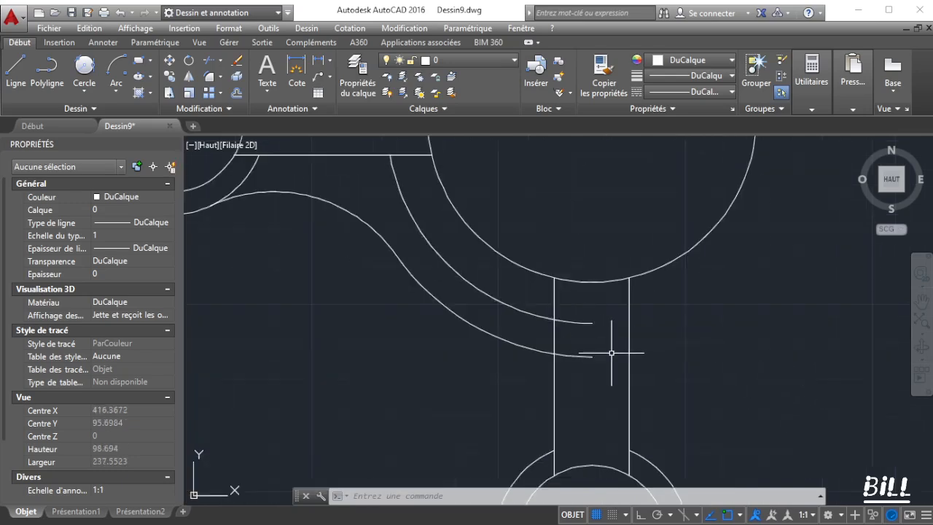
scroll(612, 353, down, 4)
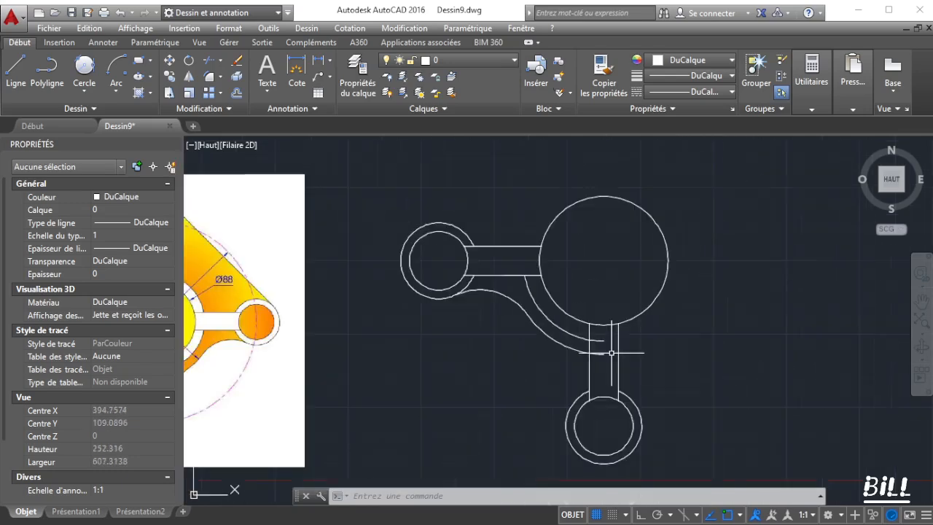
click(509, 298)
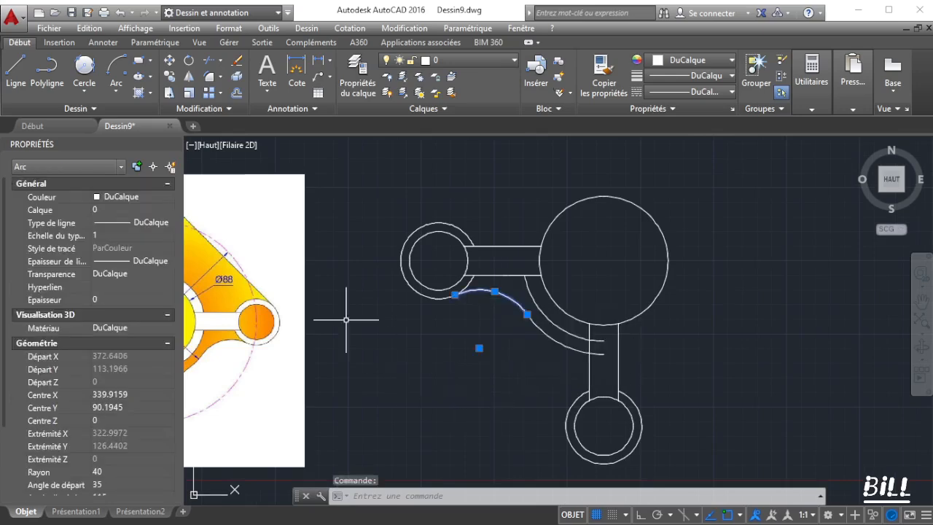
click(191, 78)
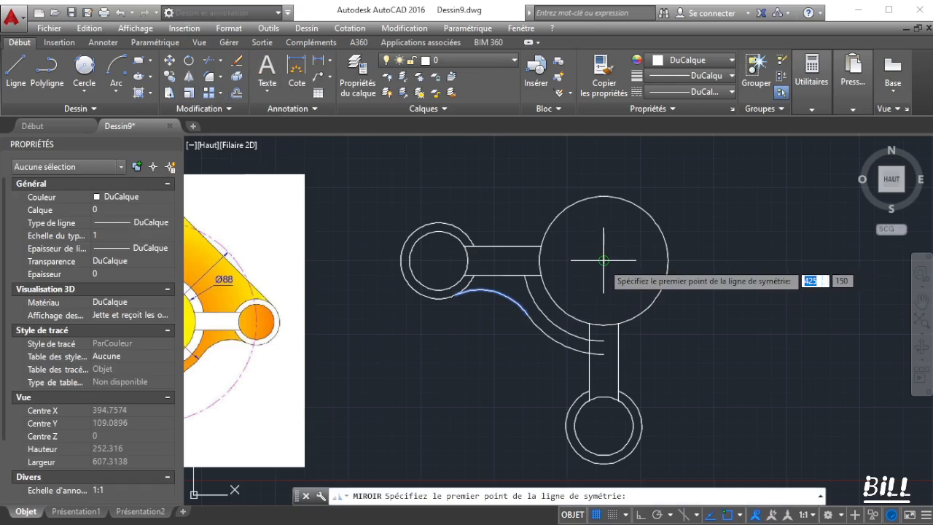
click(603, 260)
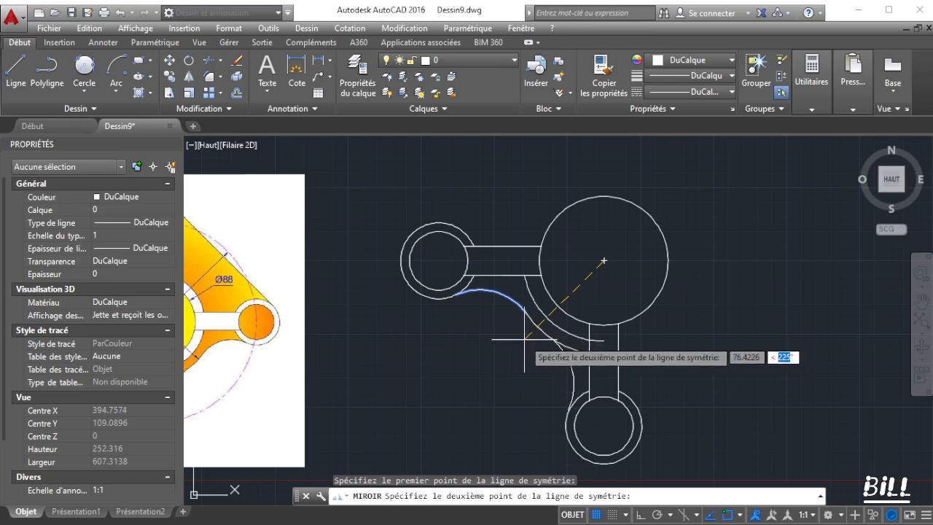
key(Return)
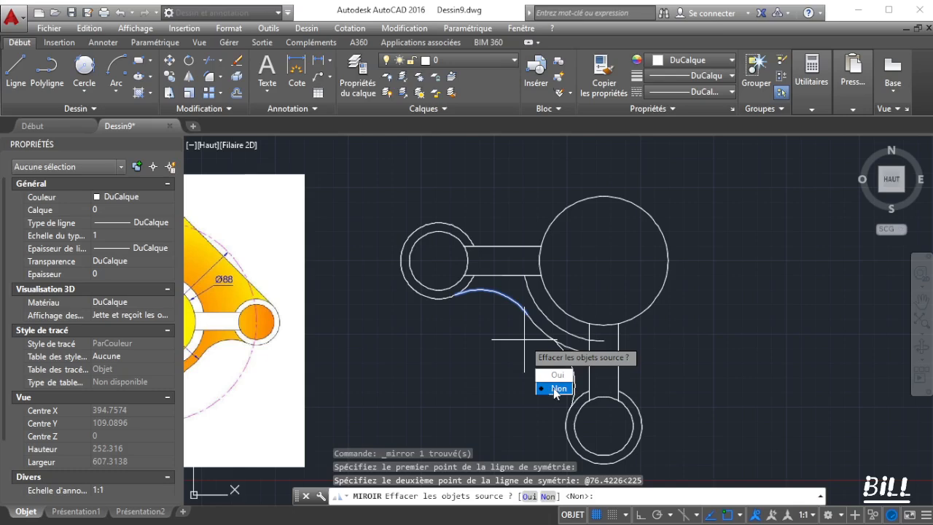
click(556, 388)
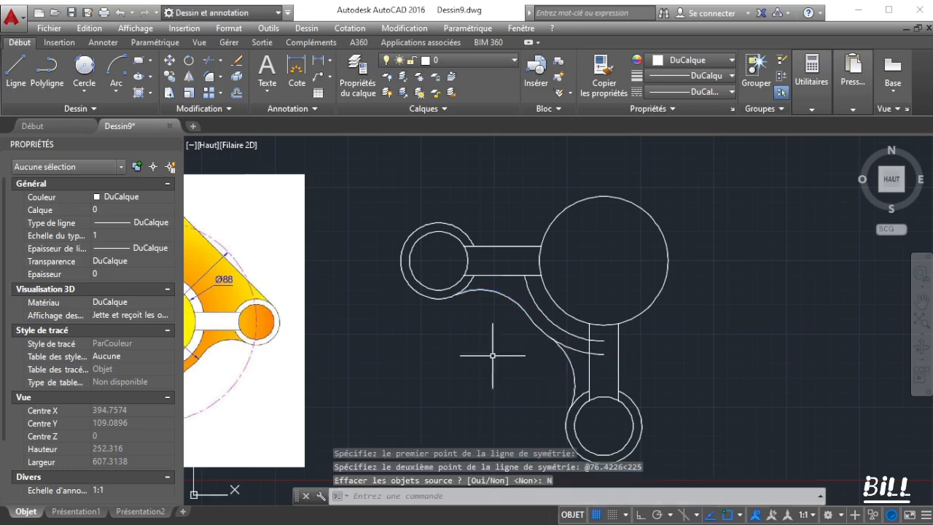
Trim the outer concentric arc where it runs past the mirrored blend arc into the vertical arm
click(493, 292)
click(575, 348)
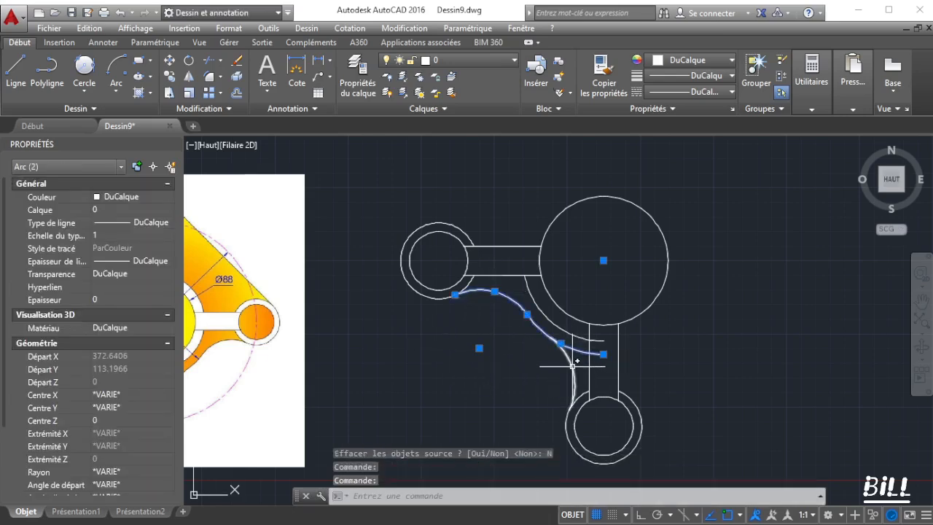
click(573, 365)
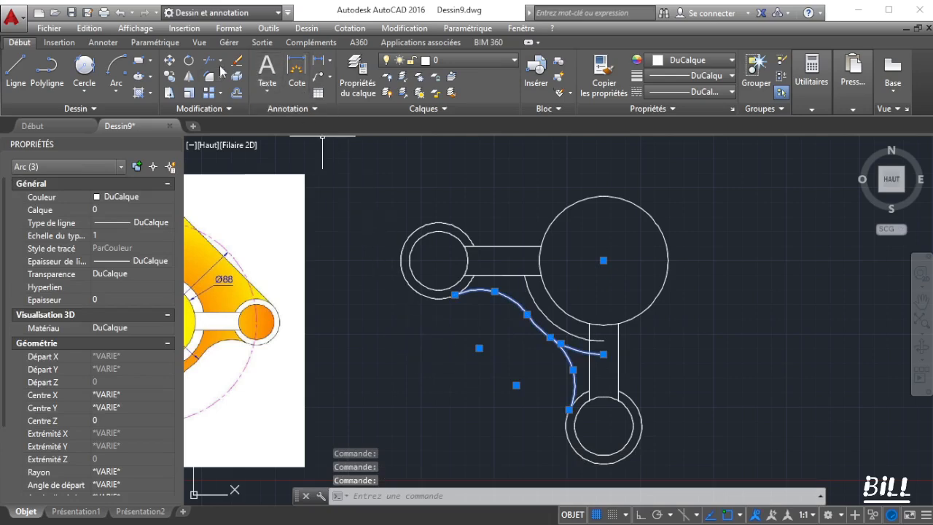
click(221, 63)
click(232, 88)
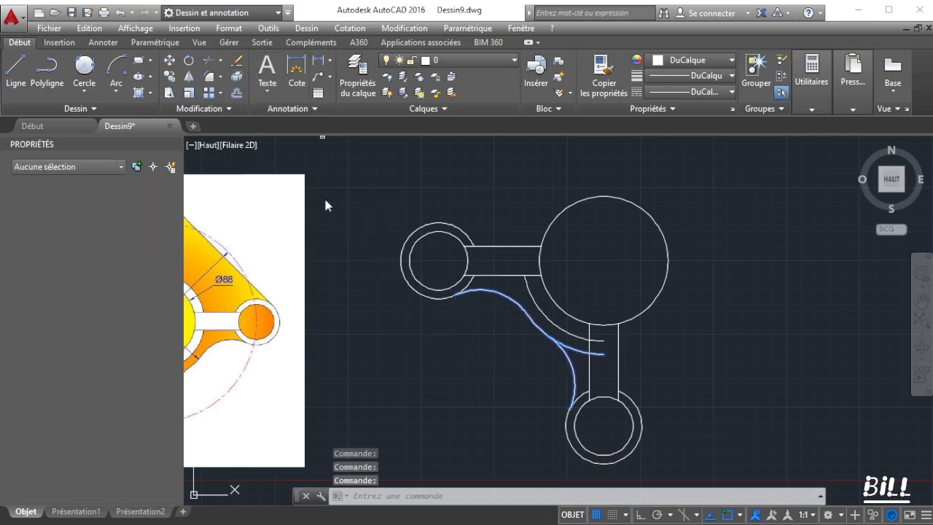
click(595, 354)
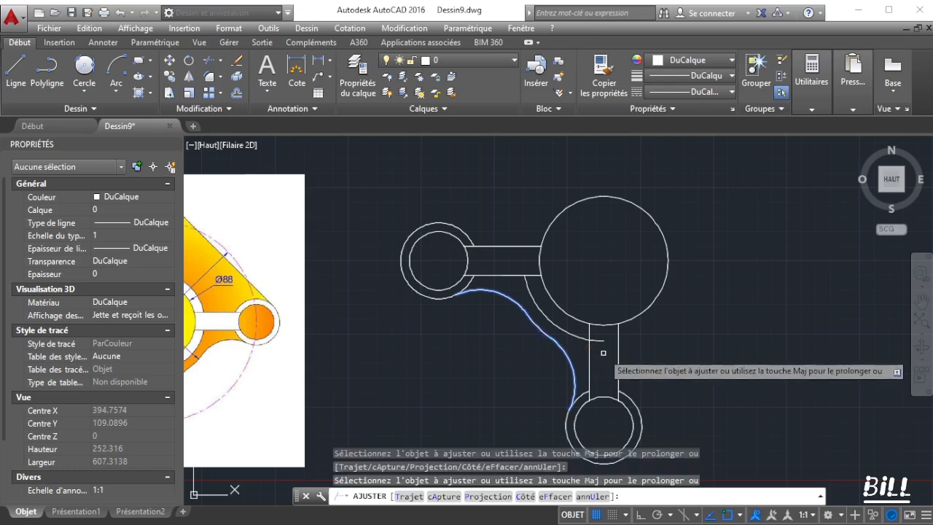
right_click(500, 370)
click(526, 375)
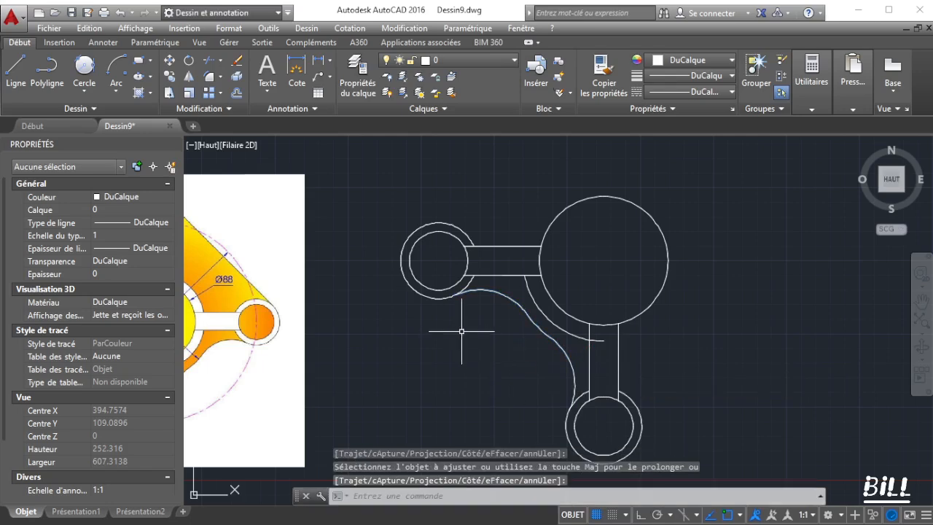
Trim the end of the inner concentric arc that extends inside the vertical arm, cutting it at the arm's nearer line
scroll(655, 359, up, 2)
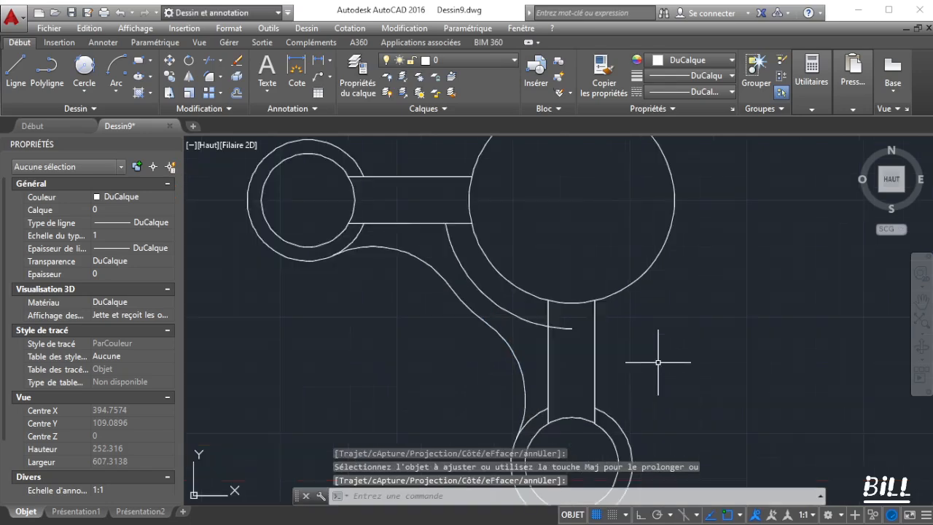
click(596, 330)
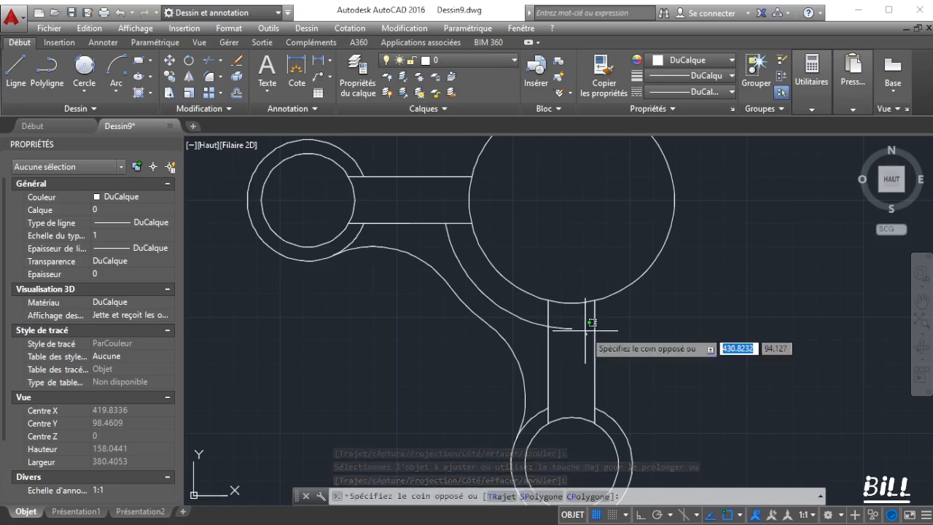
click(544, 326)
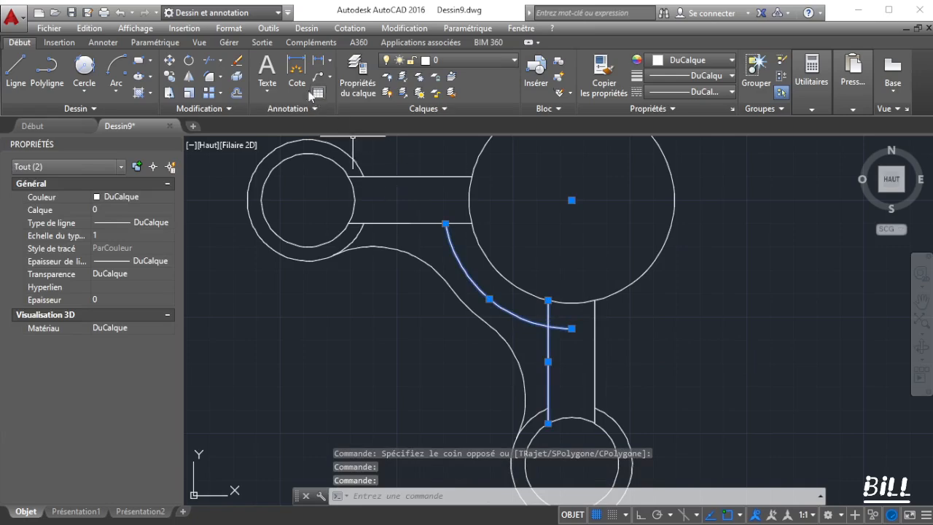
click(210, 61)
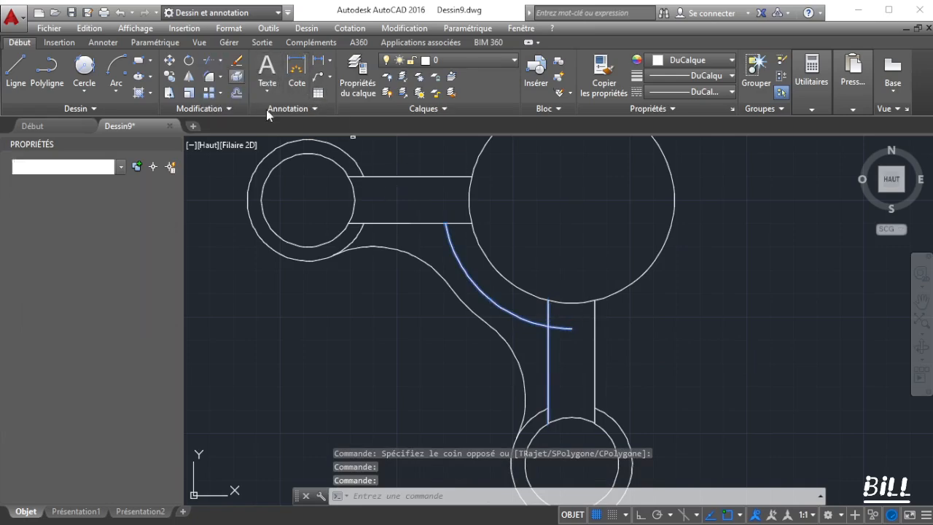
click(563, 327)
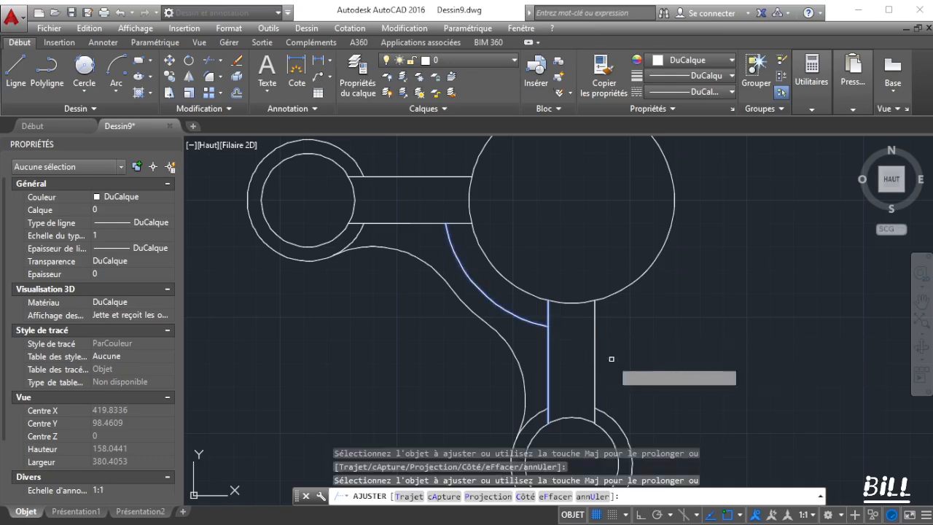
scroll(660, 350, down, 2)
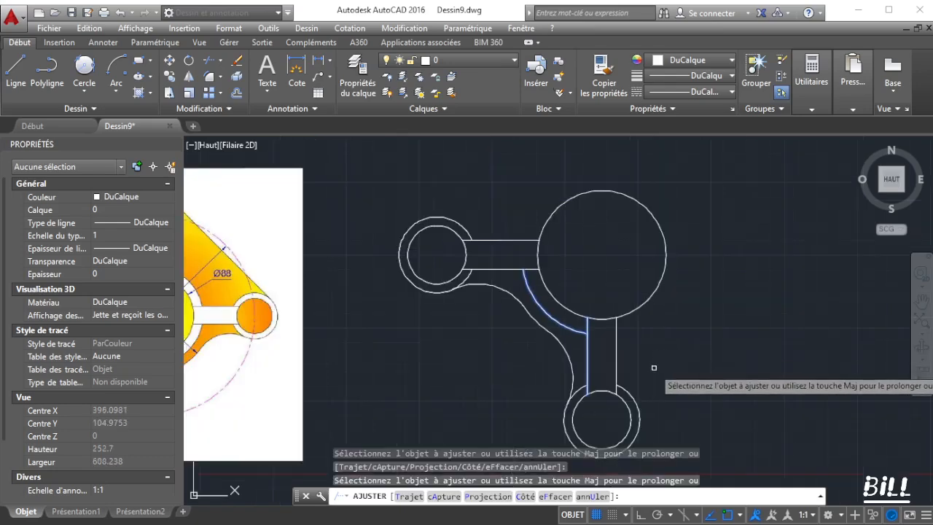
right_click(655, 344)
click(690, 353)
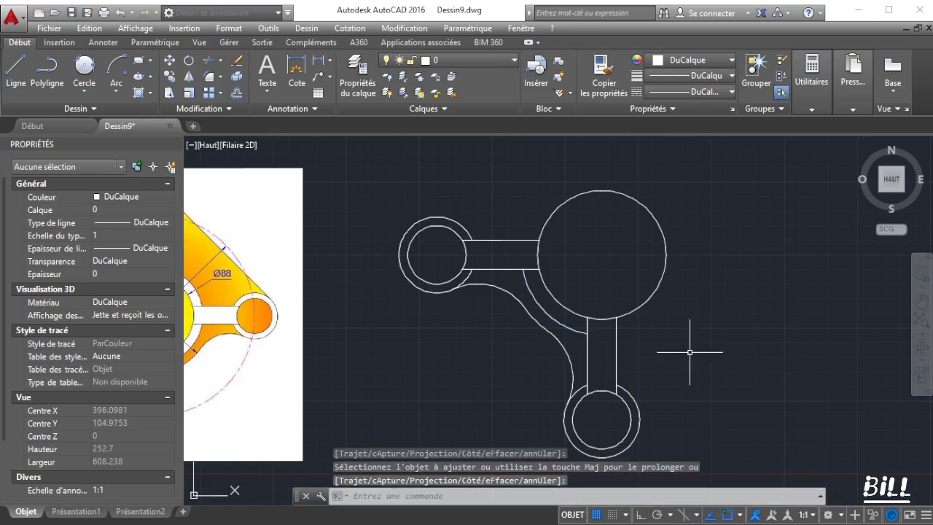
Trim the piece of the lower arm's radius 26 arc between the mirrored blend arc and the vertical arm line
drag(557, 372, 604, 410)
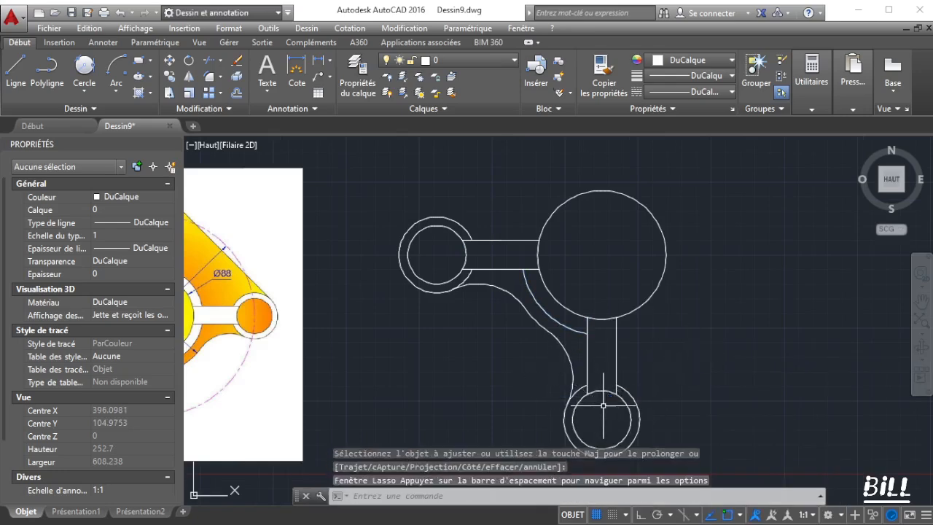
click(581, 388)
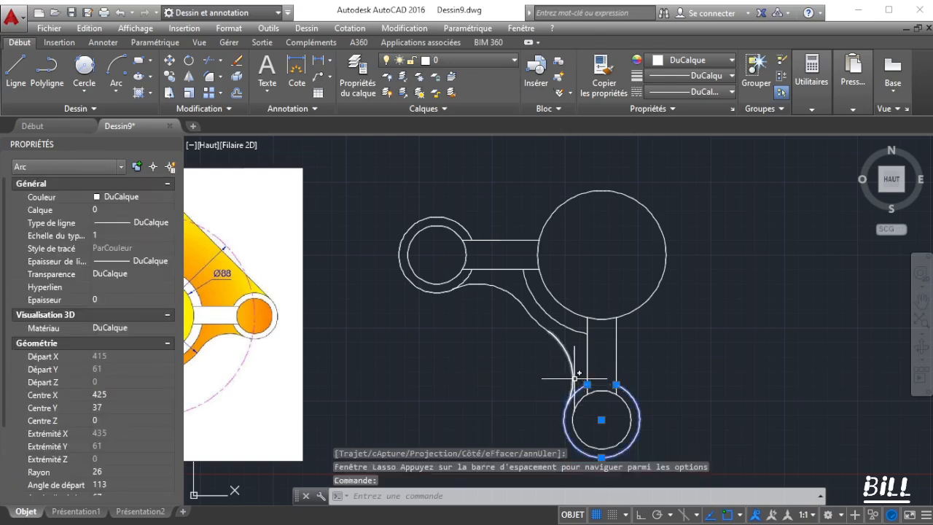
click(566, 351)
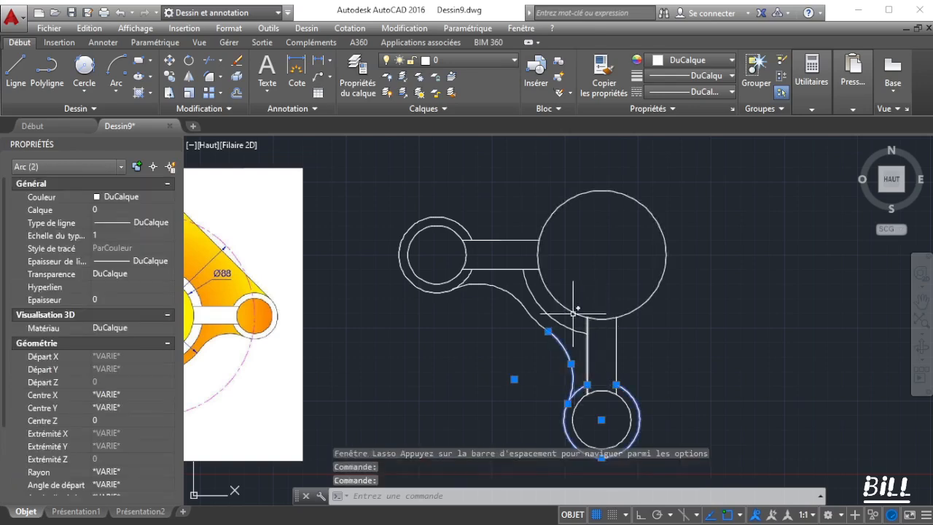
click(210, 61)
scroll(606, 362, up, 2)
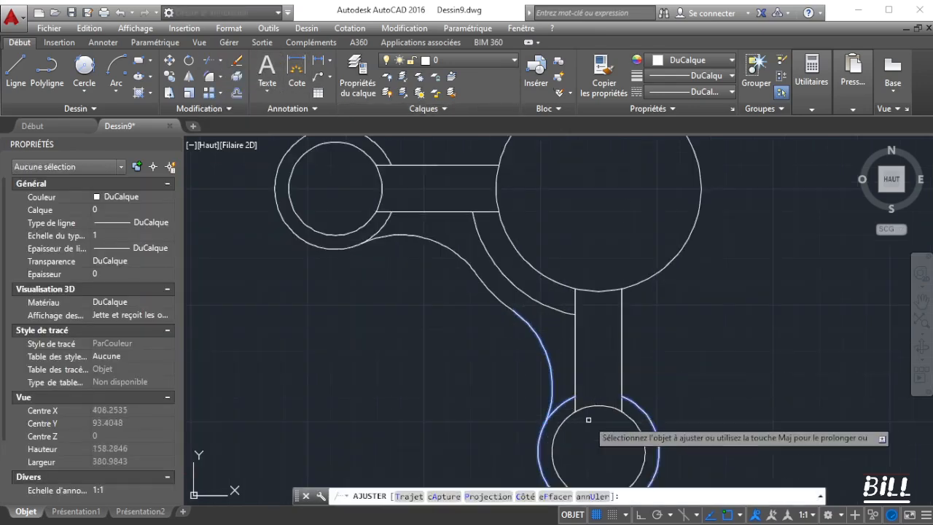
click(568, 403)
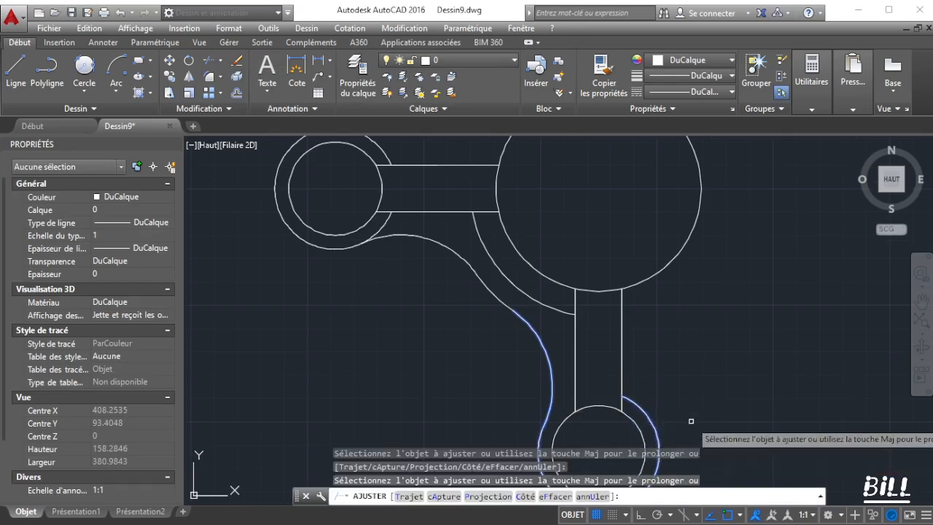
scroll(691, 421, down, 2)
scroll(698, 433, down, 1)
scroll(704, 408, up, 2)
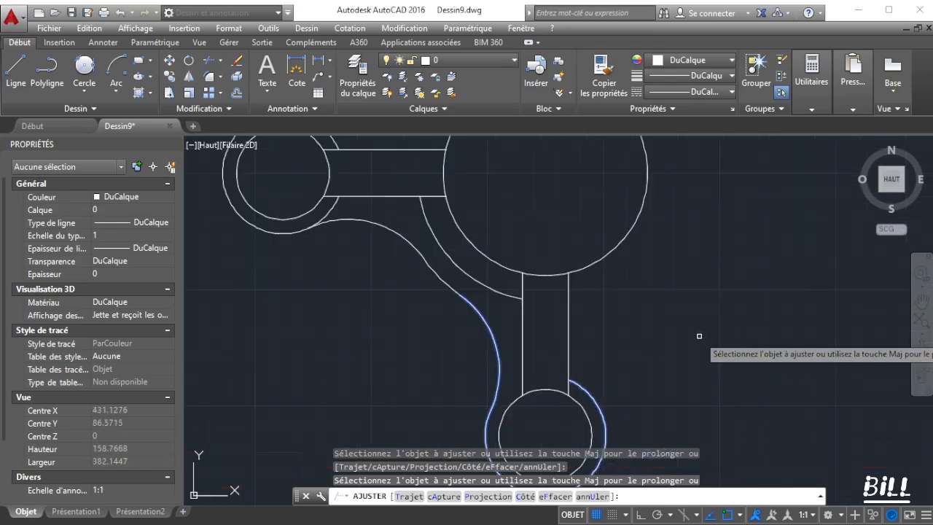
right_click(667, 302)
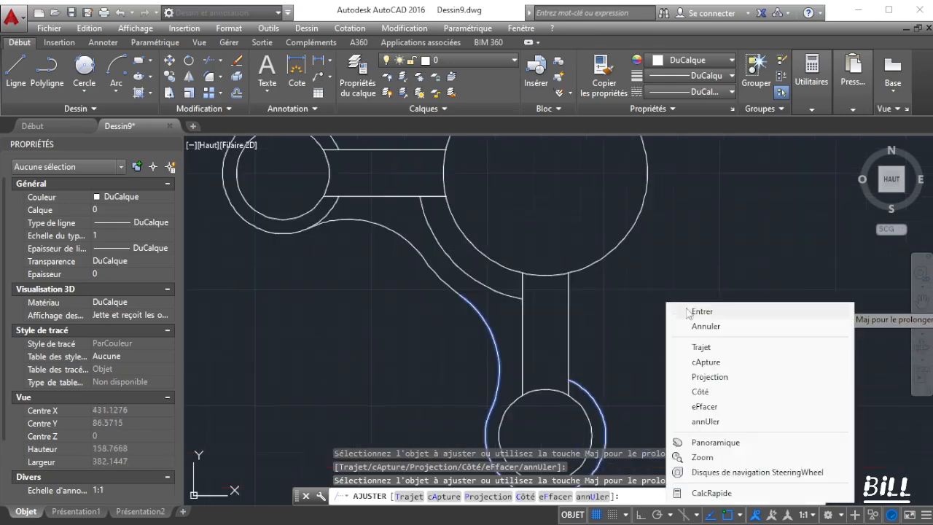
click(691, 312)
scroll(732, 325, down, 2)
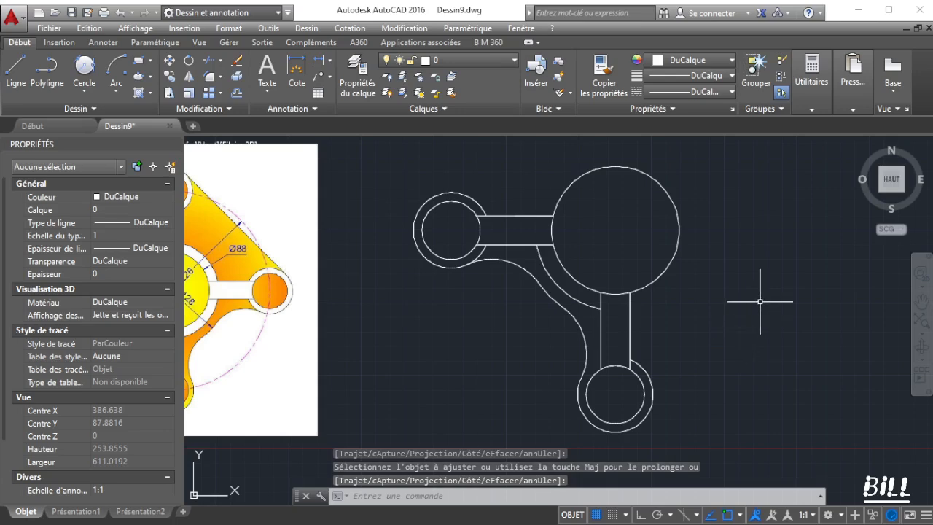
scroll(767, 267, down, 2)
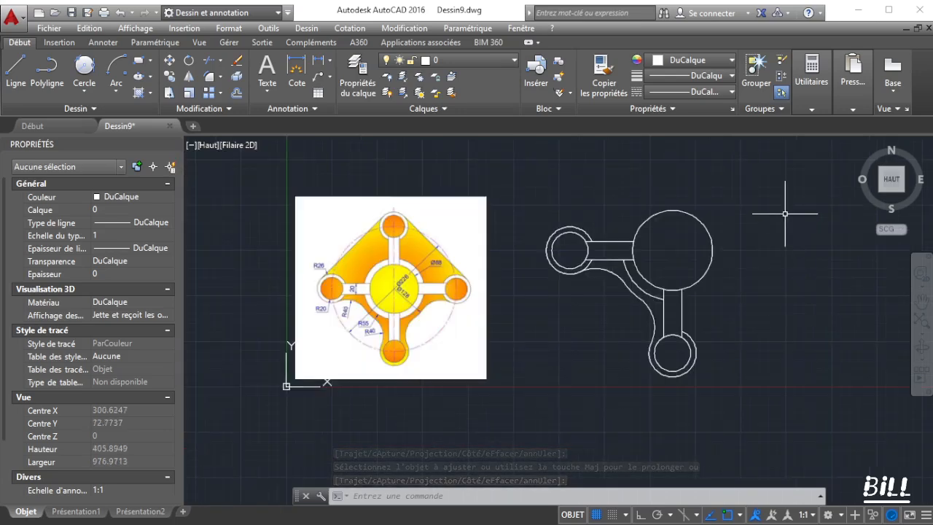
click(615, 240)
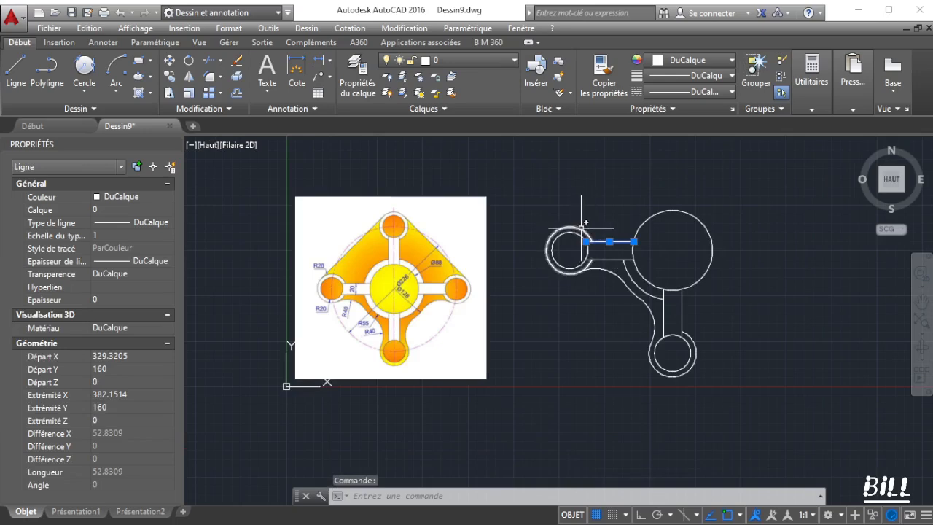
click(582, 232)
click(582, 237)
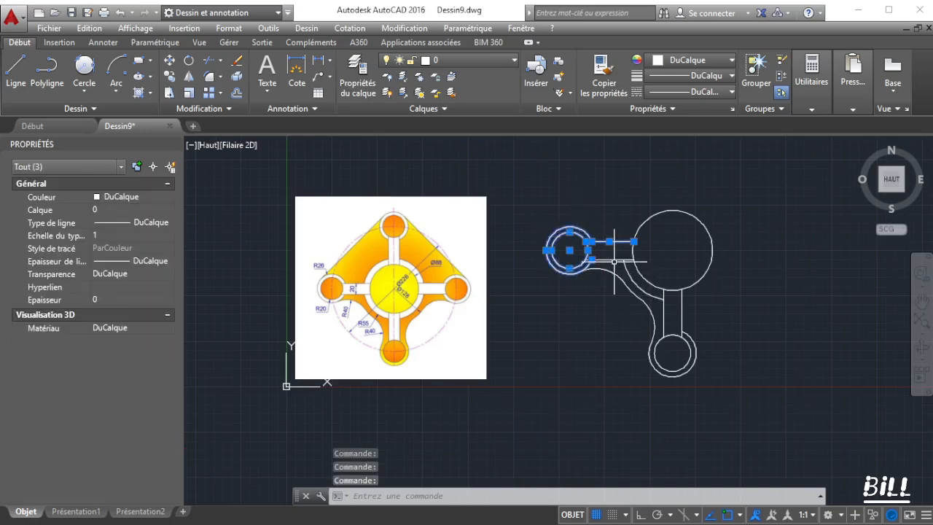
Mirror the left arm's two lines, inner circle and outer arc about a 315° line through the central circle's centre, keeping the source objects
click(923, 301)
drag(850, 267, 826, 361)
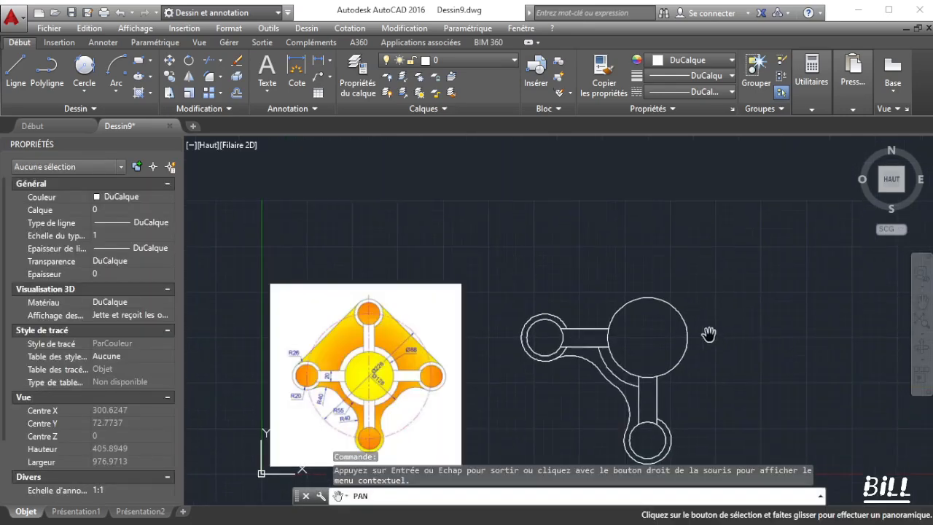
right_click(739, 305)
click(745, 318)
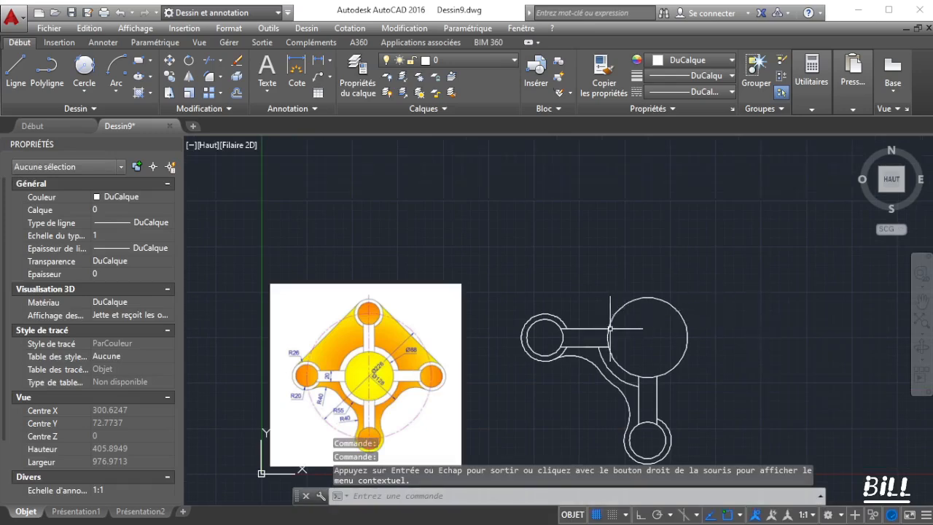
click(585, 329)
click(586, 346)
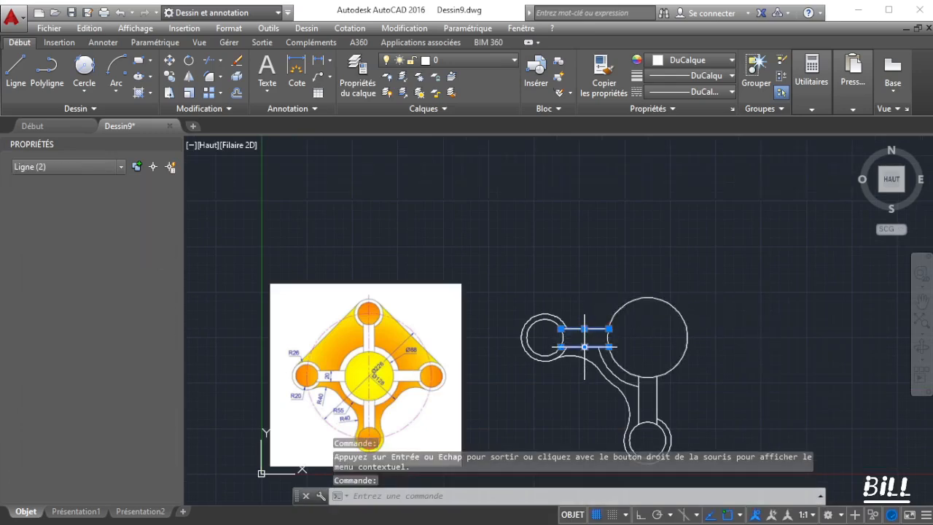
click(549, 319)
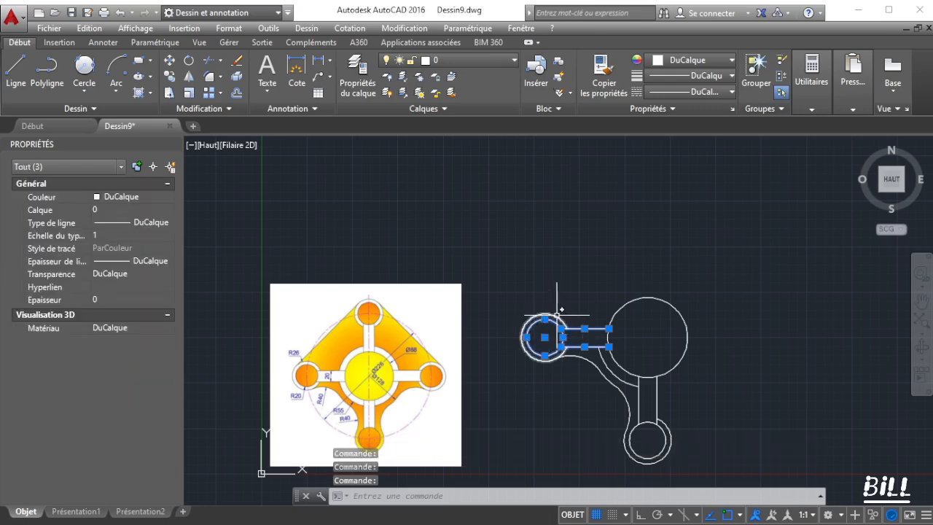
click(189, 76)
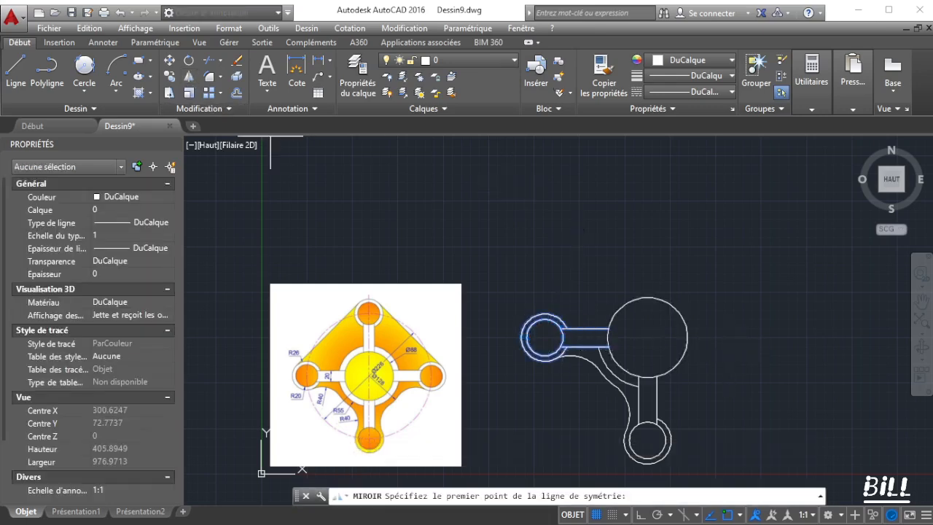
click(647, 337)
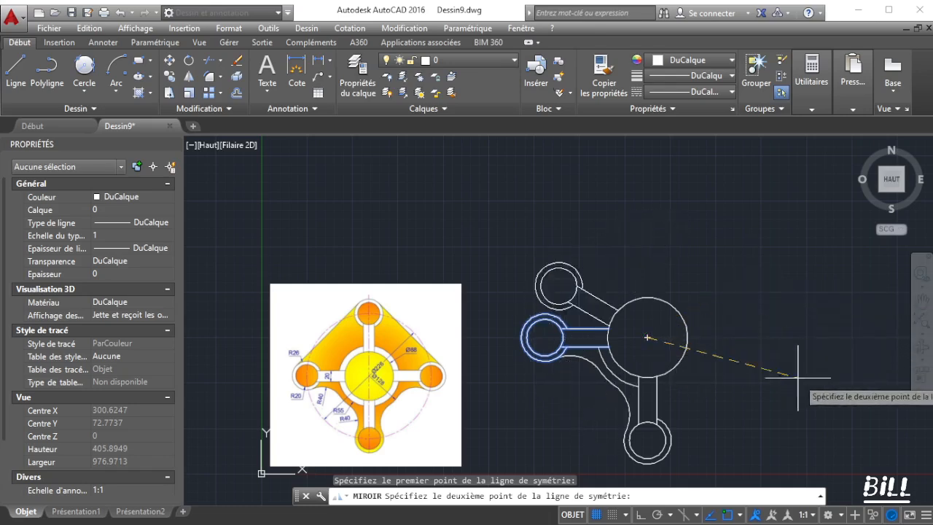
click(754, 443)
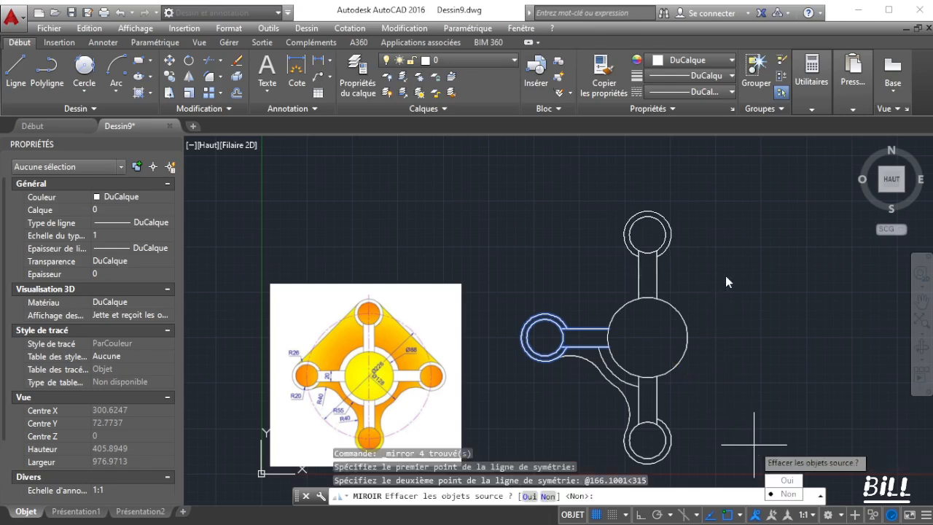
click(789, 494)
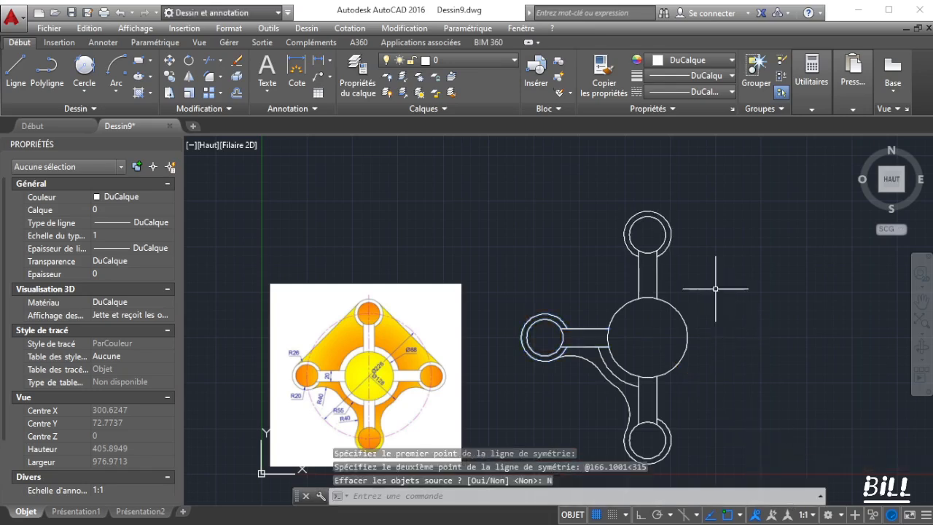
Mirror the left arm's lines, inner circle and outer arc about a vertical 90° line through the central circle's centre, keeping the source objects
click(591, 328)
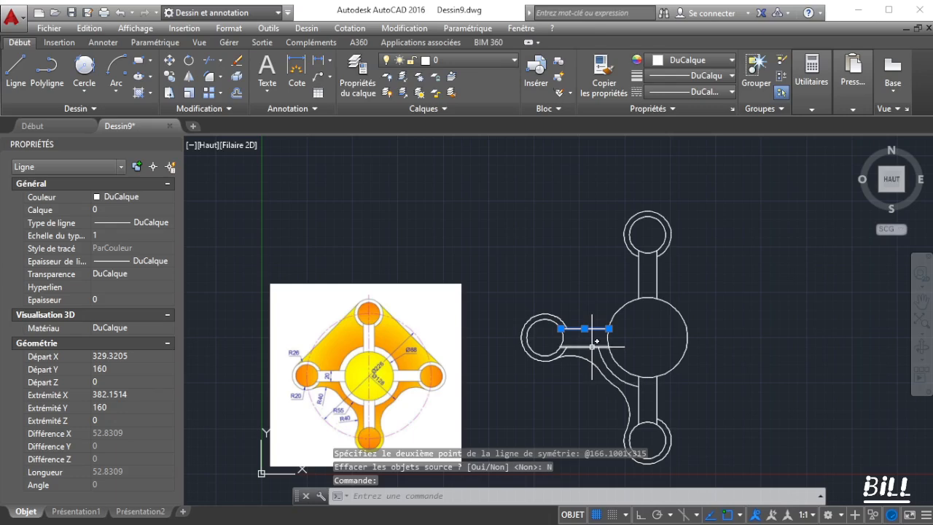
click(592, 346)
click(563, 338)
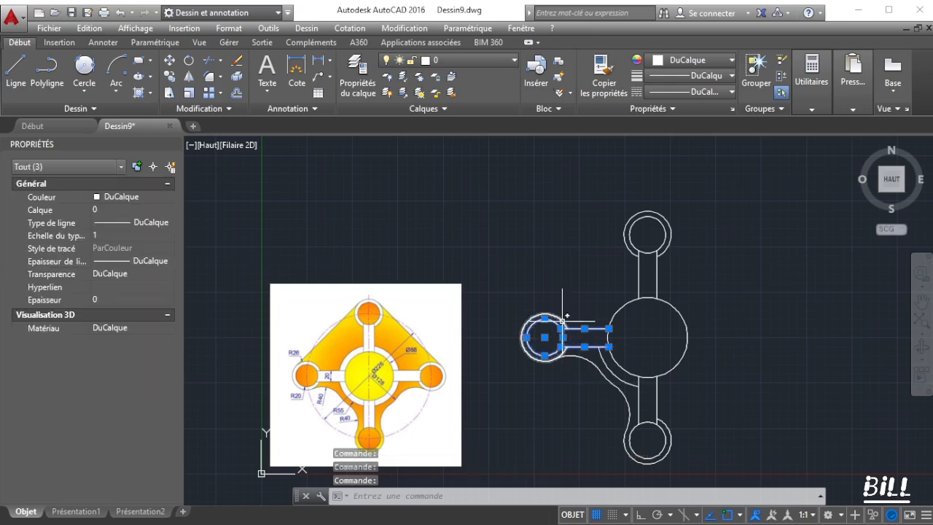
click(562, 322)
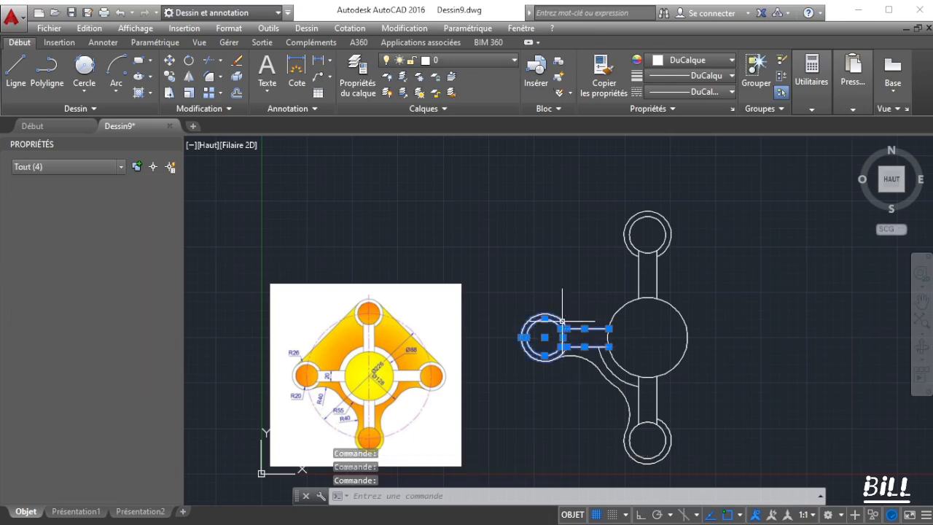
click(188, 79)
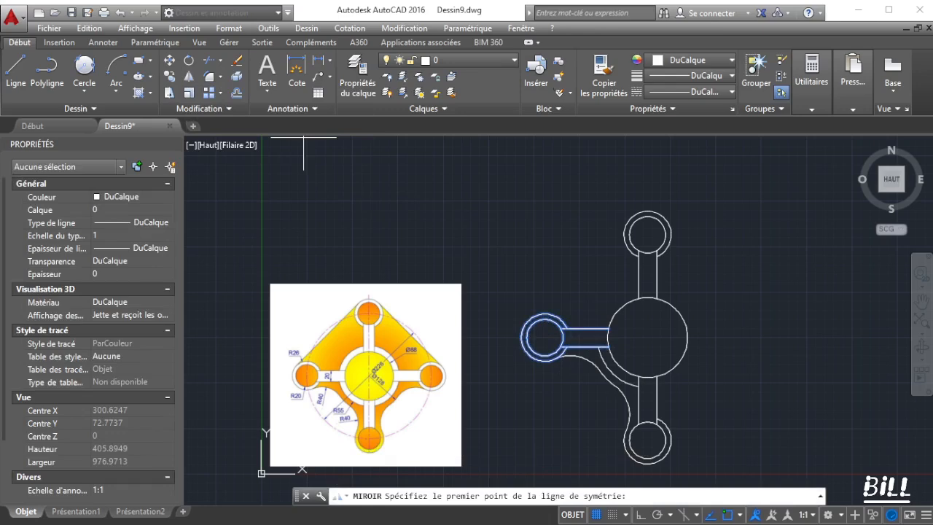
click(647, 337)
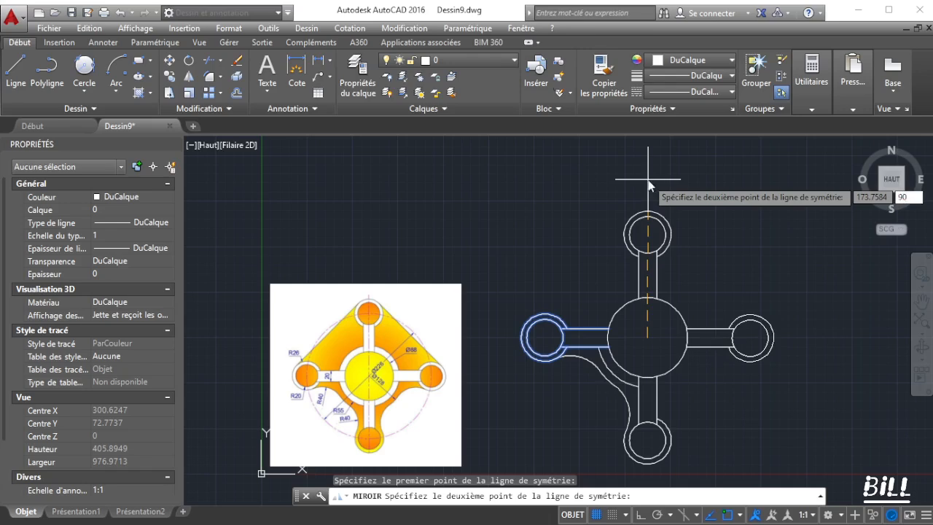
key(Return)
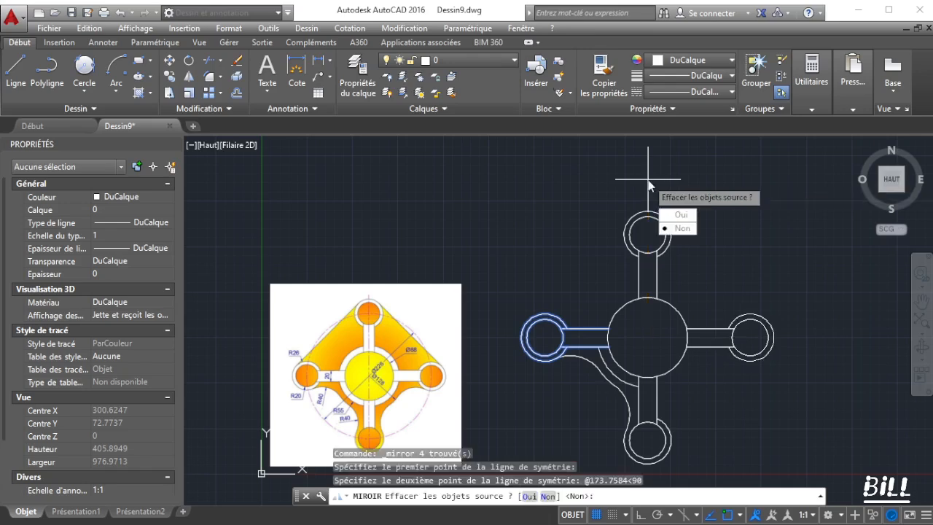
click(682, 228)
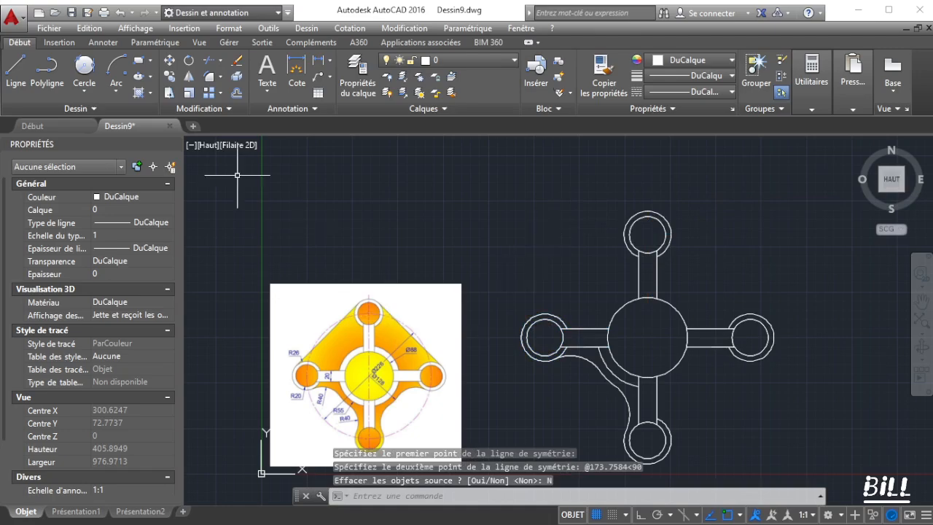
Draw a line tangent to the outer arcs of the left and upper arm ends, on their outer side
click(16, 70)
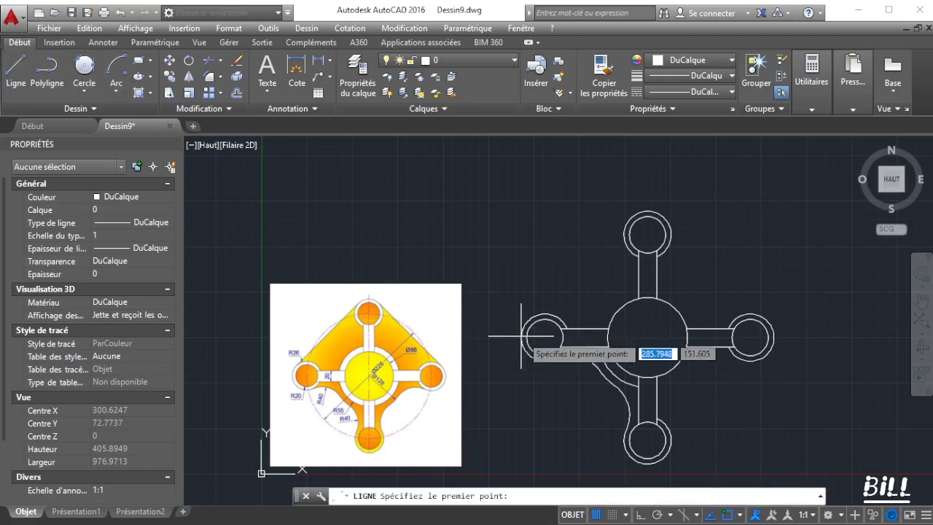
shift+right_click(532, 293)
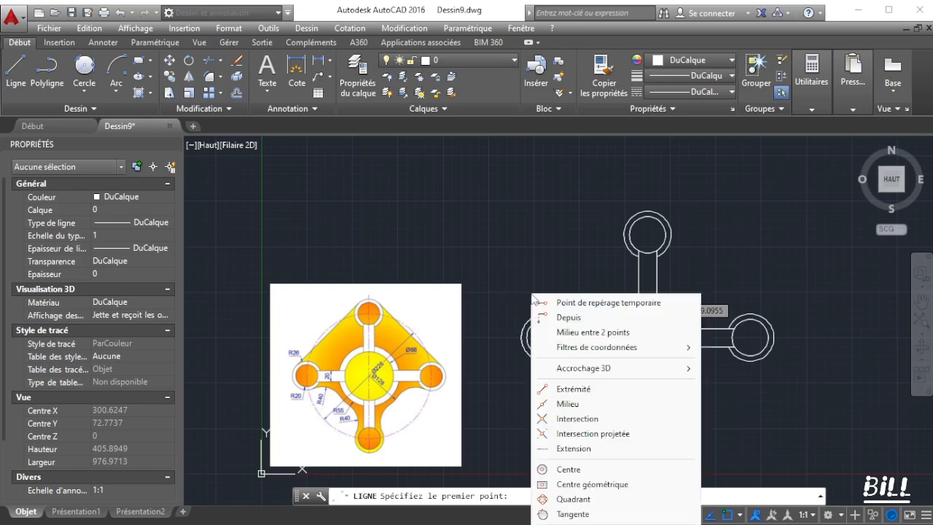
click(573, 515)
click(523, 326)
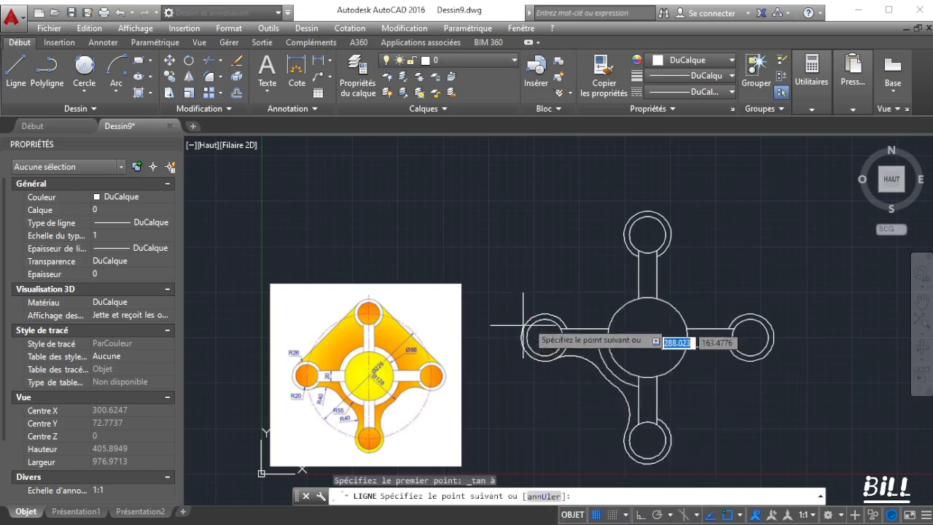
shift+right_click(609, 229)
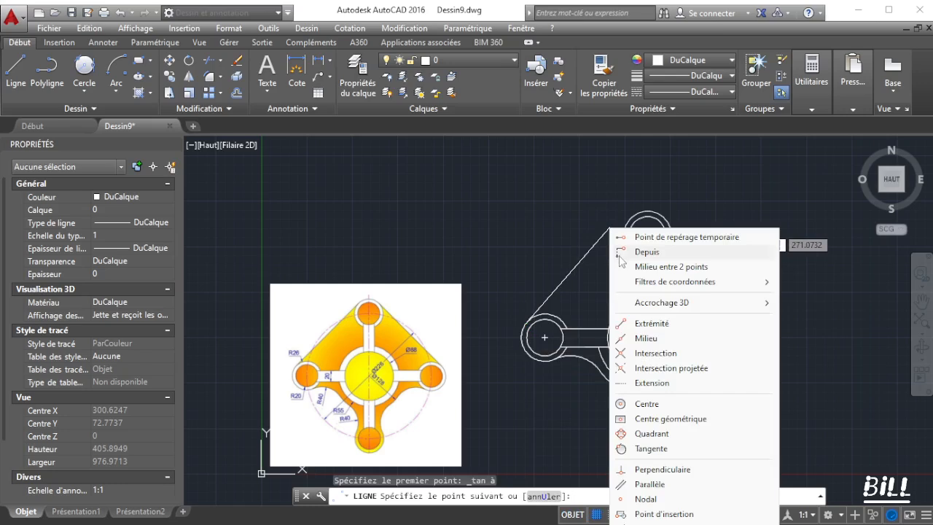
click(652, 448)
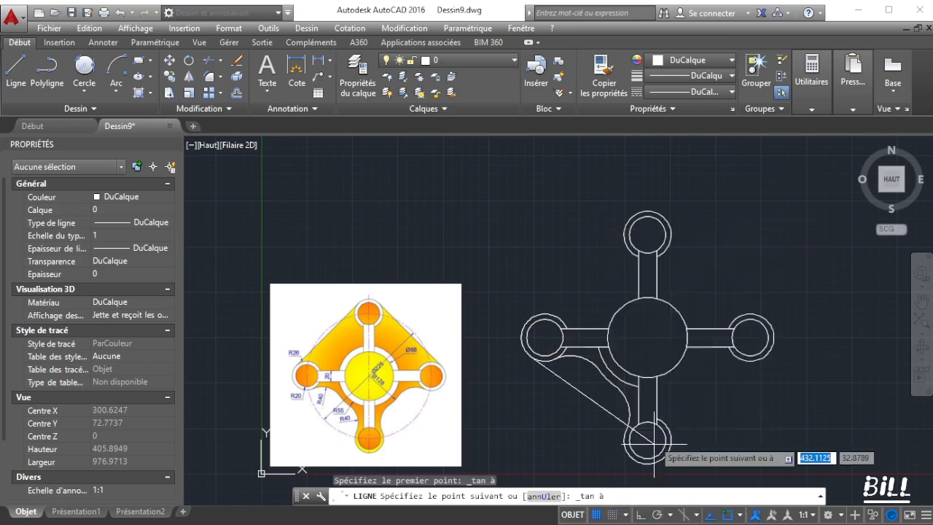
click(627, 222)
right_click(639, 202)
click(665, 205)
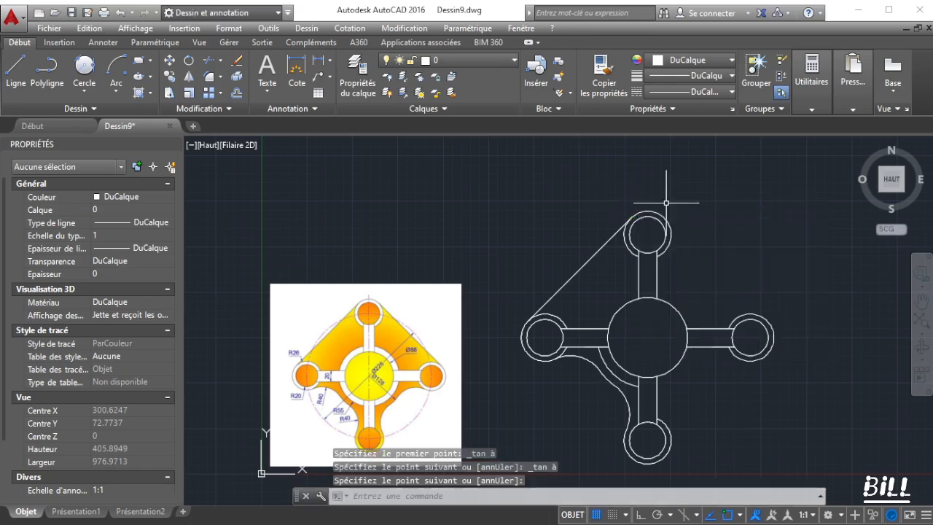
Draw a line tangent to the outer arcs of the upper and right arm ends, on their outer side
click(16, 69)
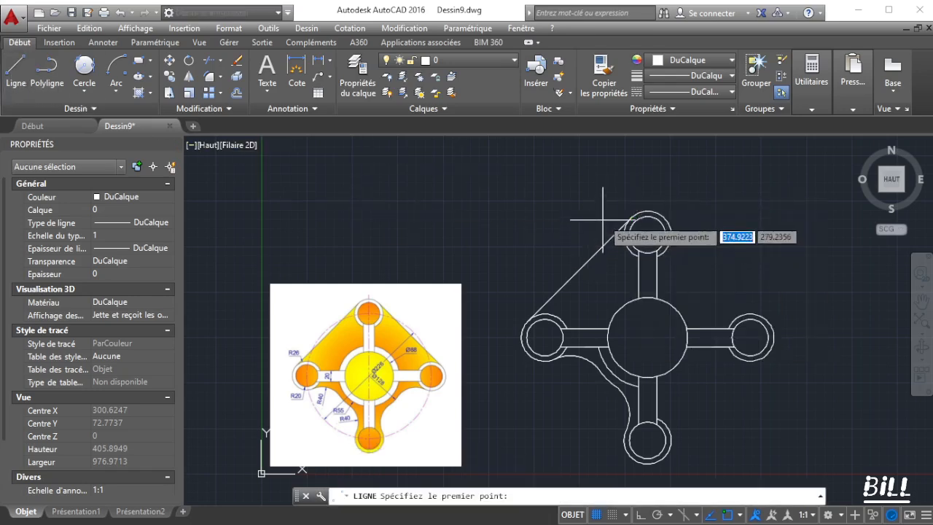
shift+right_click(669, 209)
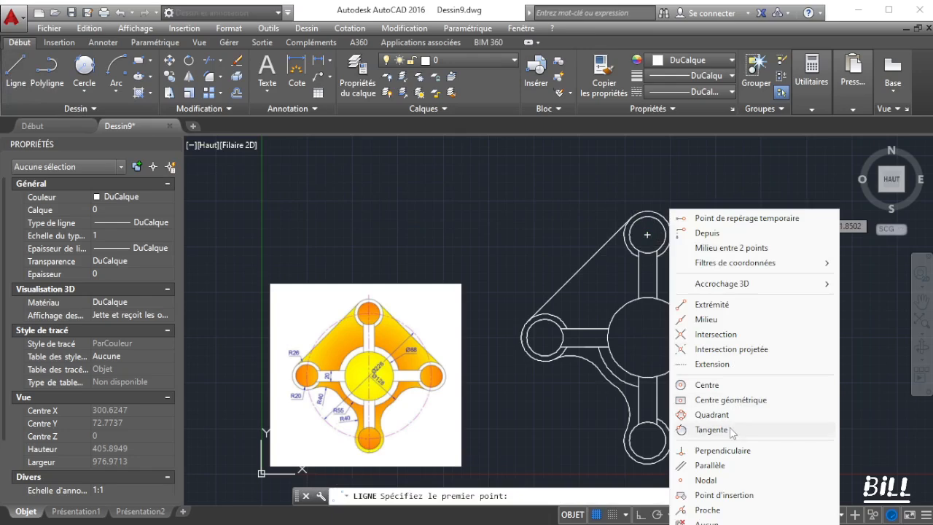
click(714, 370)
click(669, 218)
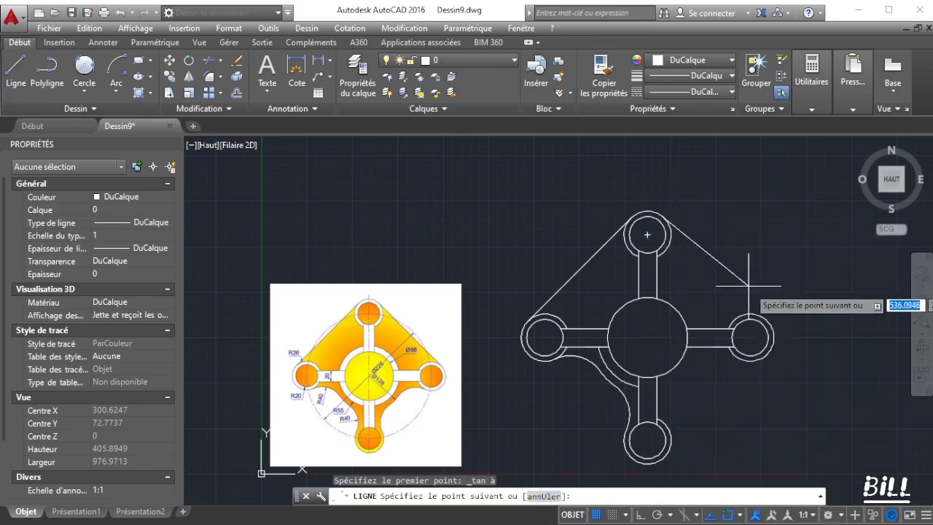
shift+right_click(759, 303)
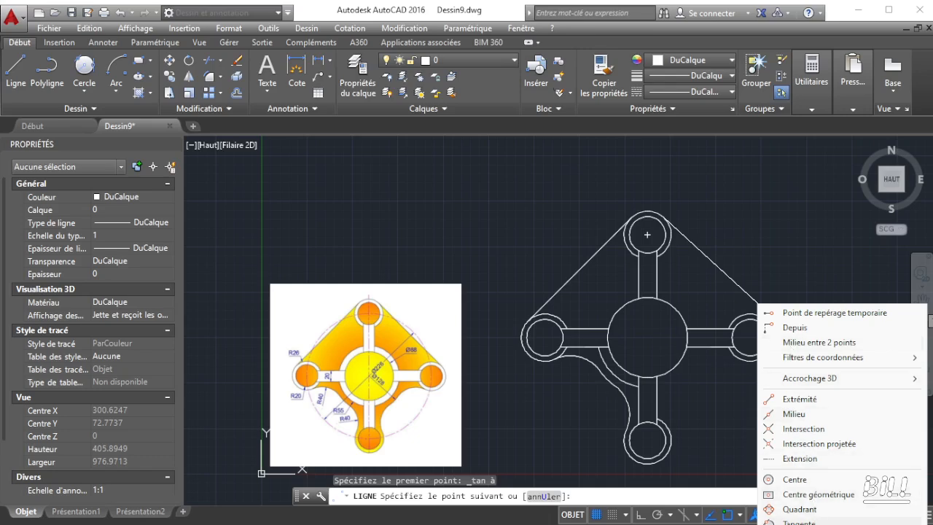
click(845, 515)
click(770, 319)
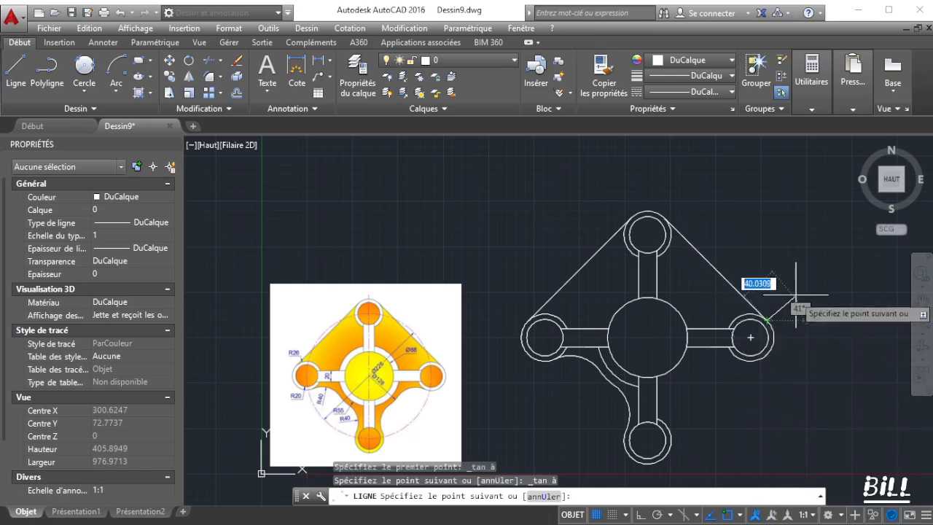
right_click(802, 287)
click(837, 291)
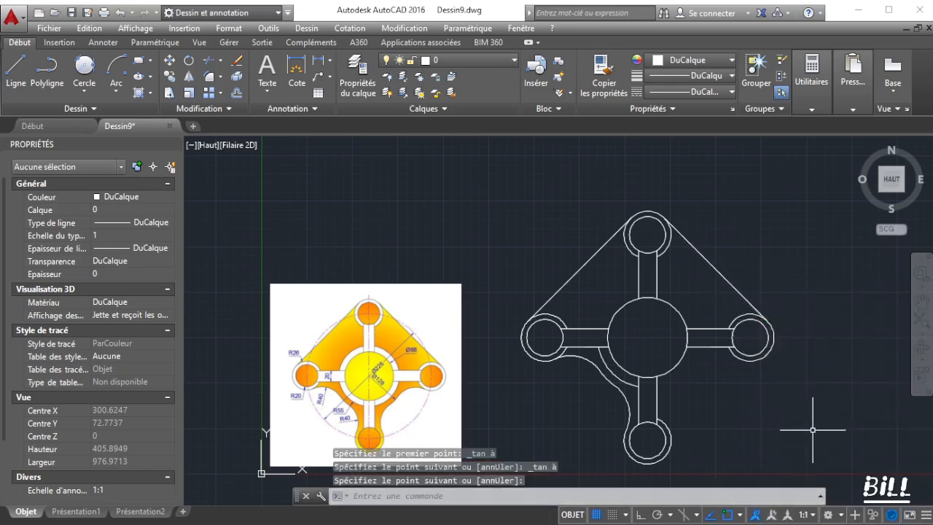
Mirror the radius 55 arc and the three blend arcs between the left and lower arms about a vertical 270° line through the central circle's centre, keeping the sources
scroll(711, 460, up, 2)
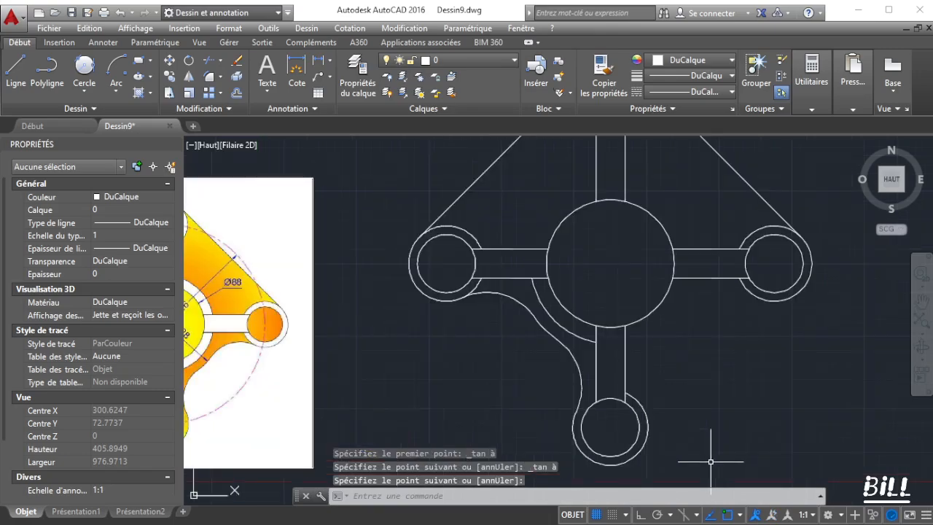
click(571, 334)
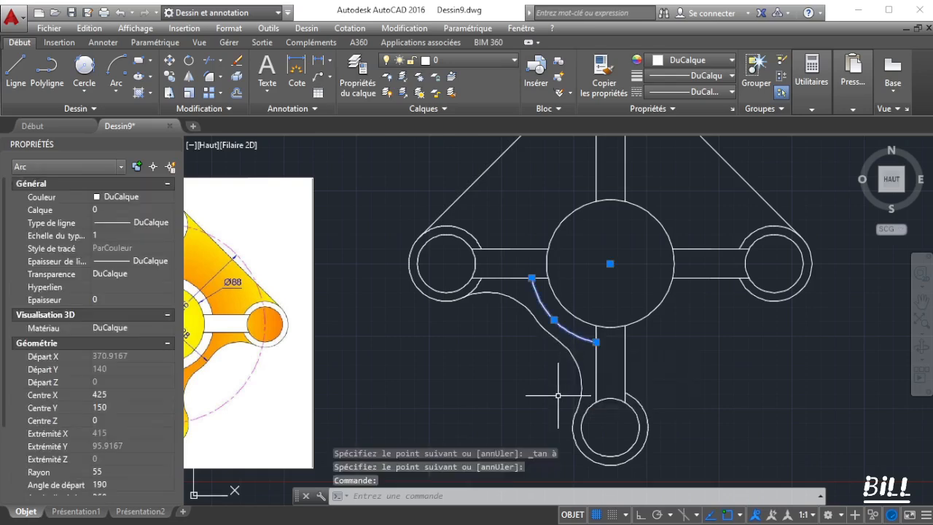
click(514, 299)
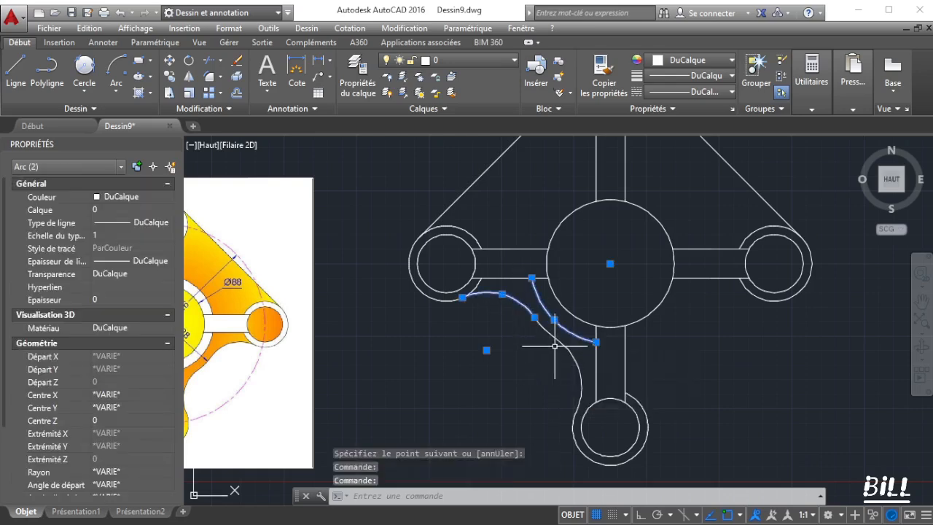
click(551, 337)
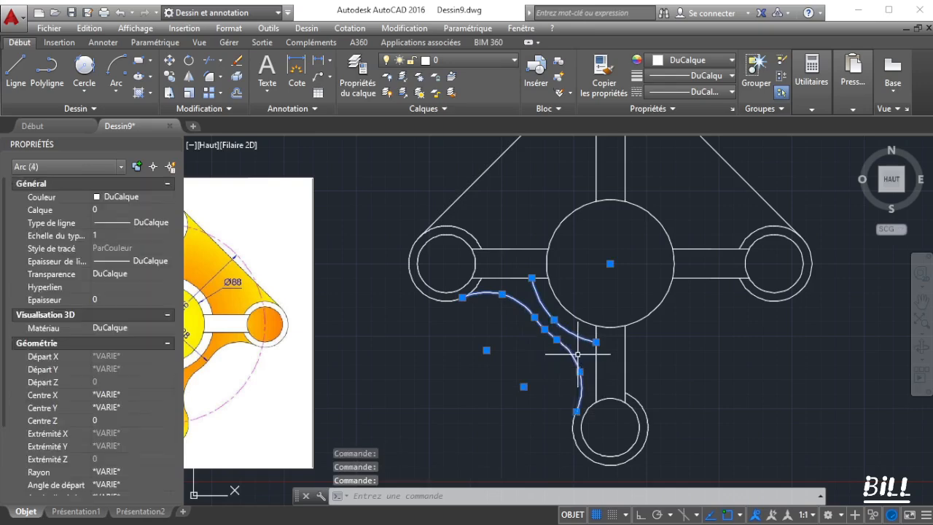
click(207, 80)
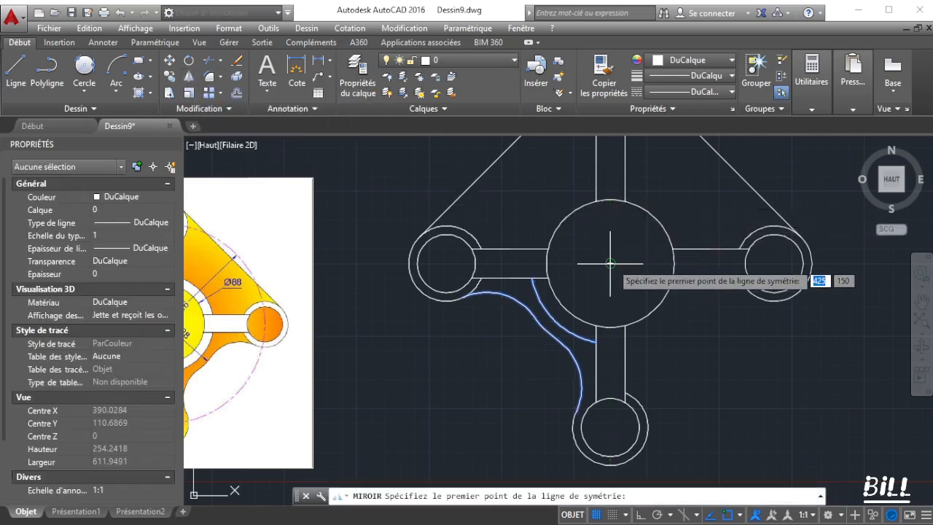
click(611, 263)
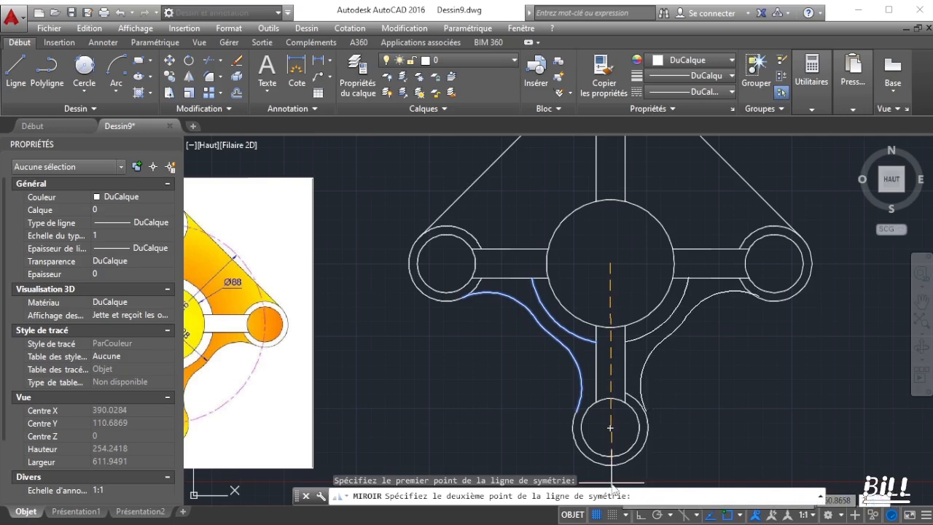
click(611, 482)
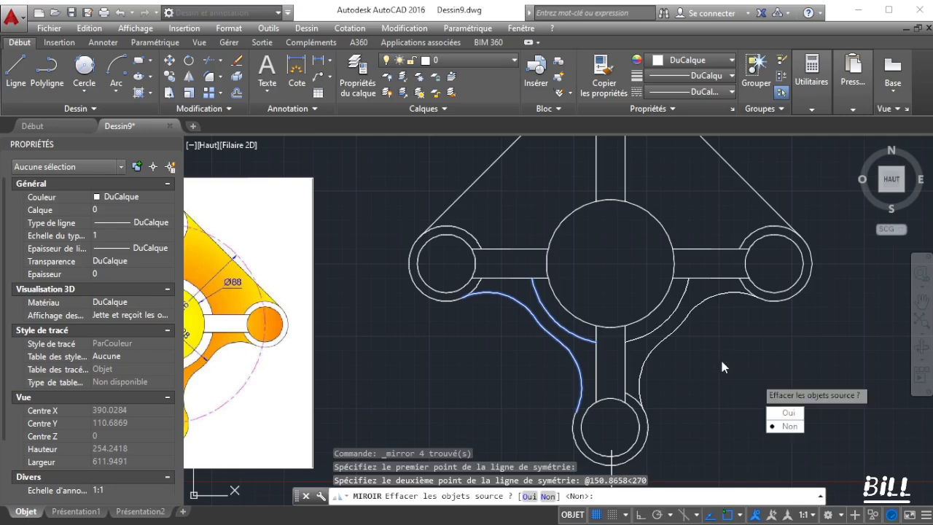
click(784, 425)
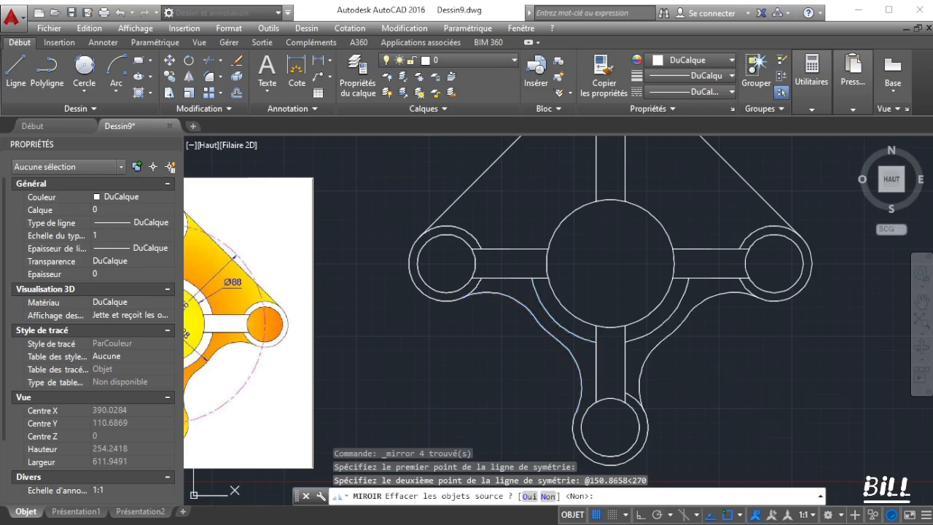
Mirror the two radius 55 arcs about a horizontal 0° line through the central circle's centre, keeping the source objects
click(677, 304)
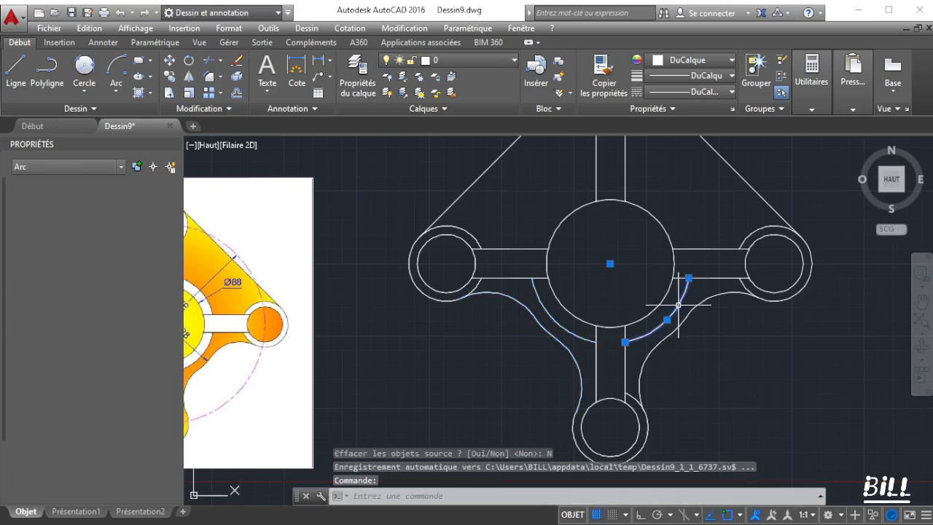
click(563, 321)
scroll(714, 336, down, 1)
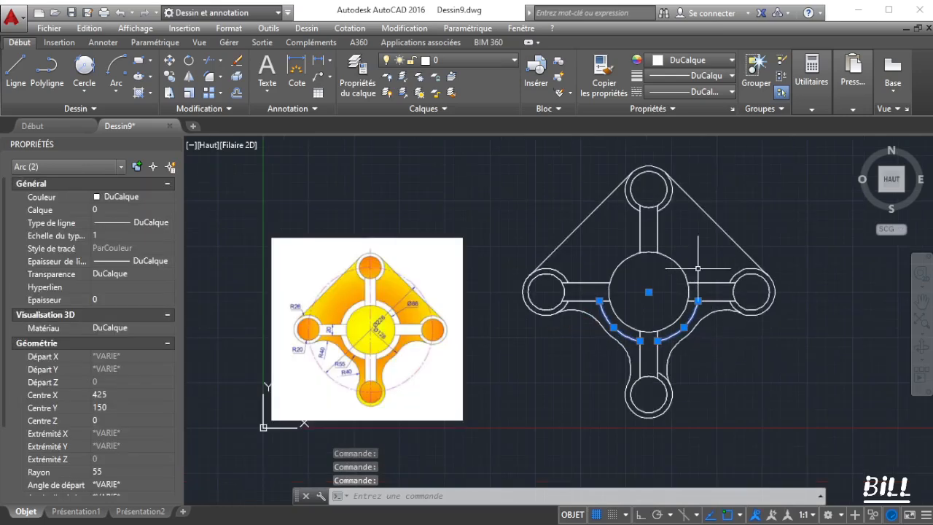
click(188, 78)
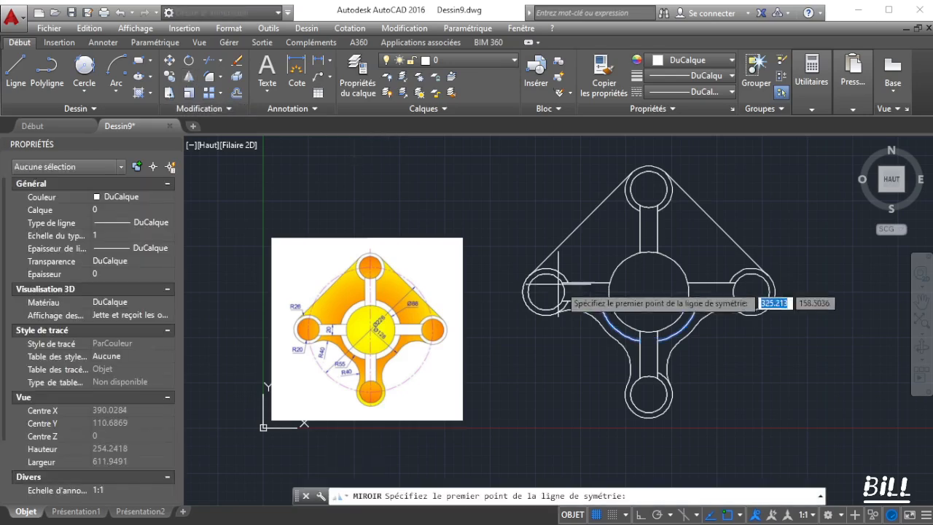
click(649, 291)
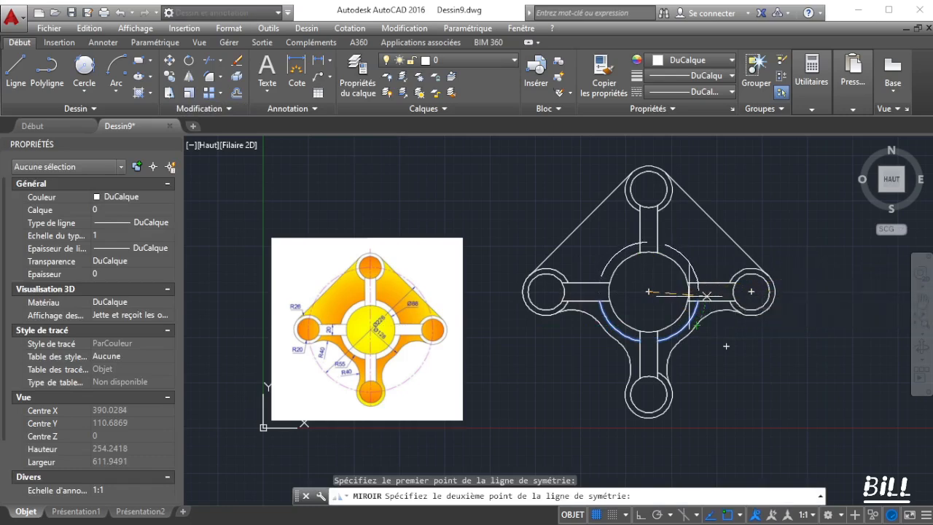
click(799, 291)
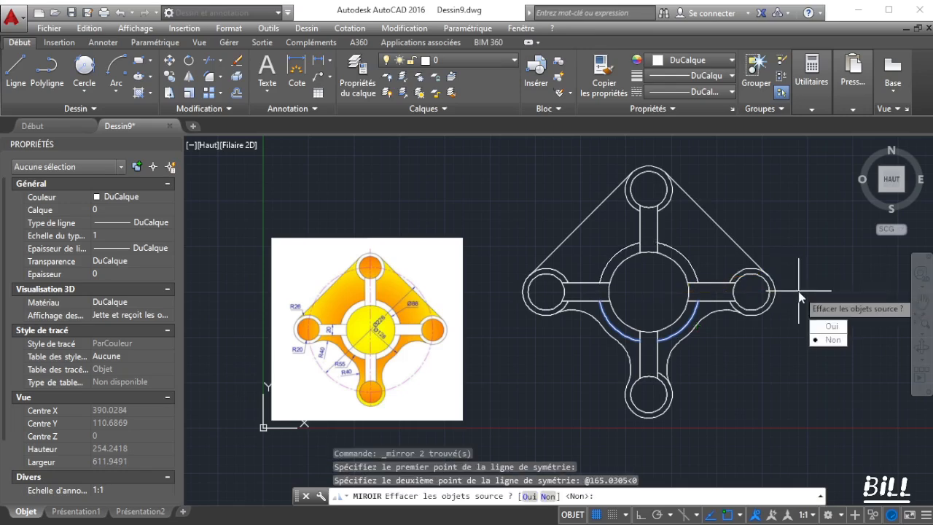
click(831, 340)
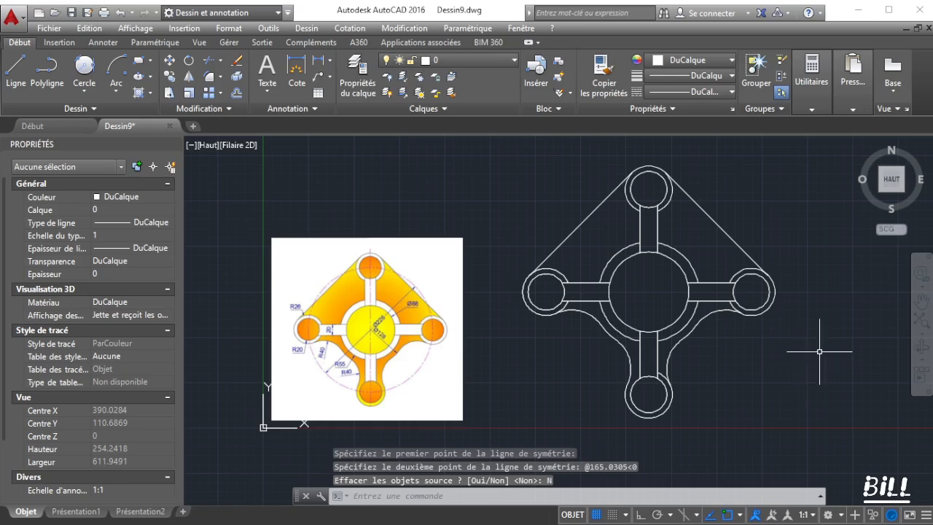
Trim the leftover outer arc piece at the lower arm end, between the arm's right edge line and the right blend arc
scroll(780, 361, down, 2)
scroll(751, 372, up, 4)
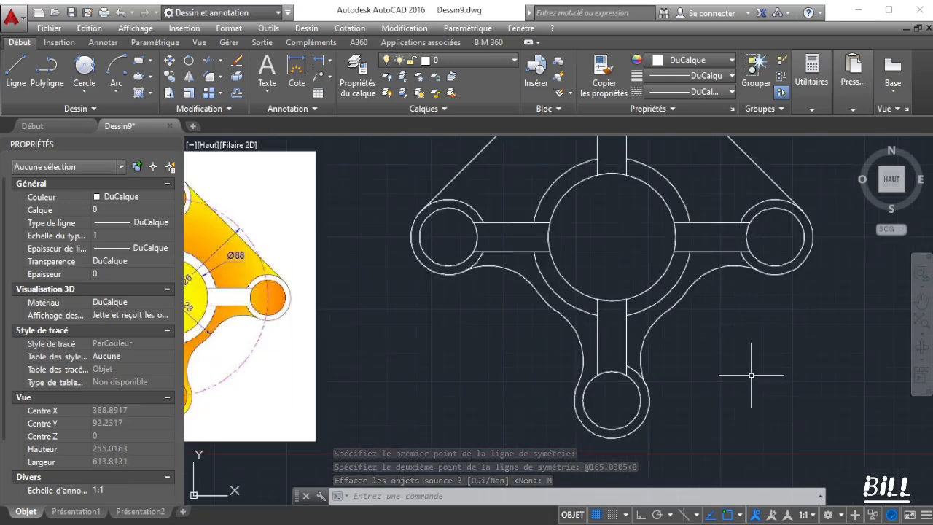
mouse_move(689, 349)
mouse_down()
mouse_move(596, 380)
mouse_move(619, 405)
mouse_up()
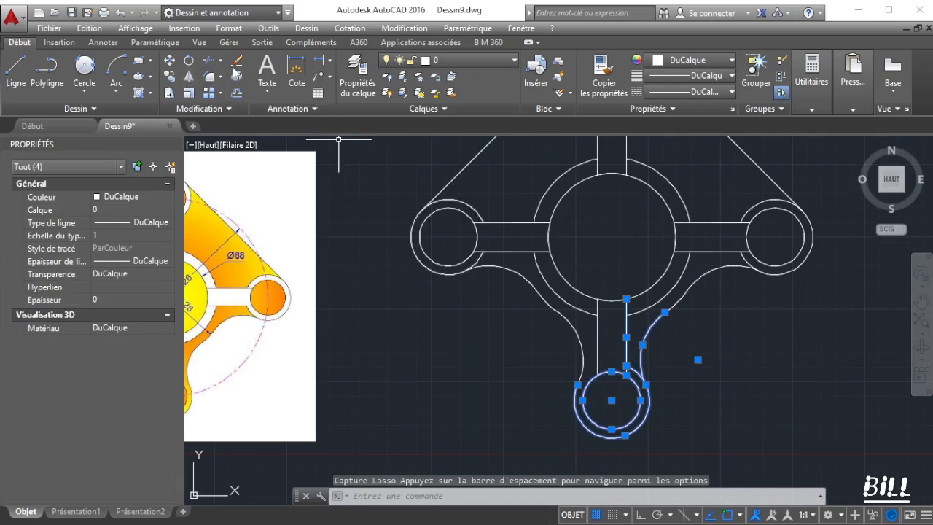
click(212, 61)
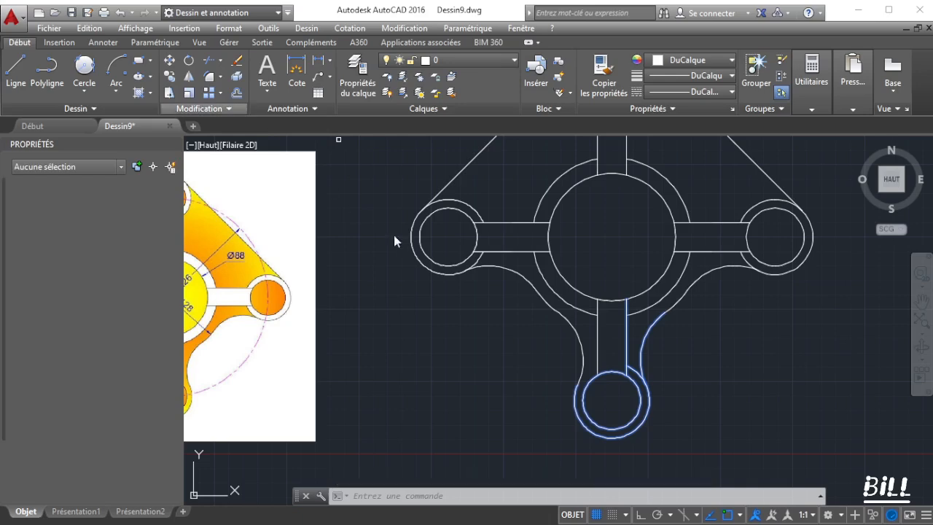
click(632, 371)
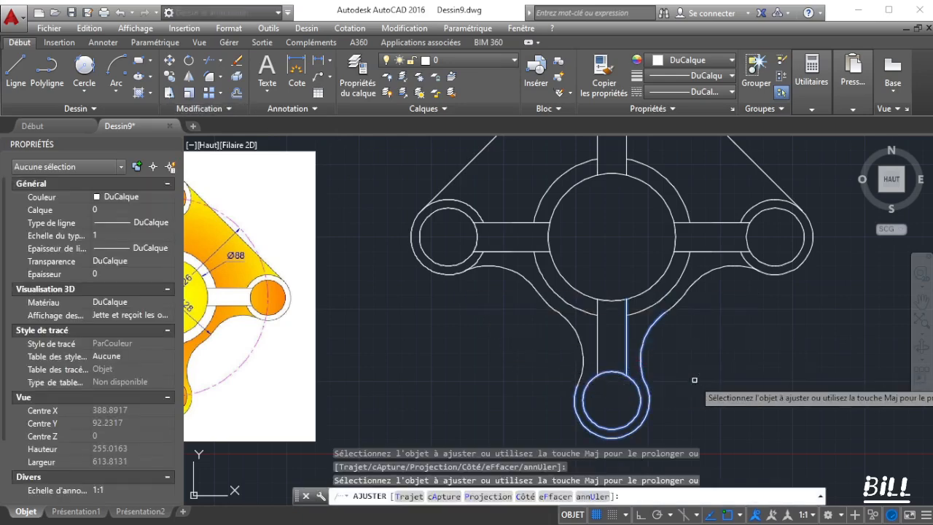
scroll(694, 378, down, 2)
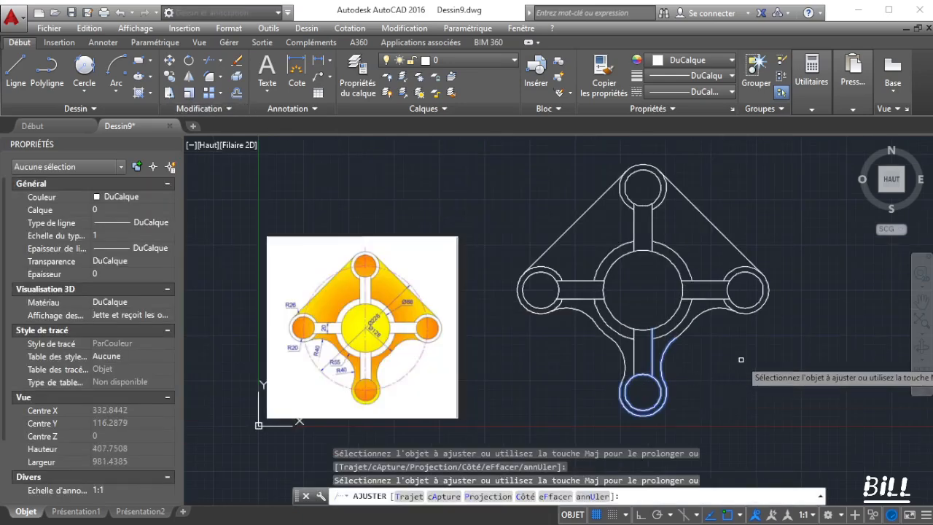
right_click(563, 348)
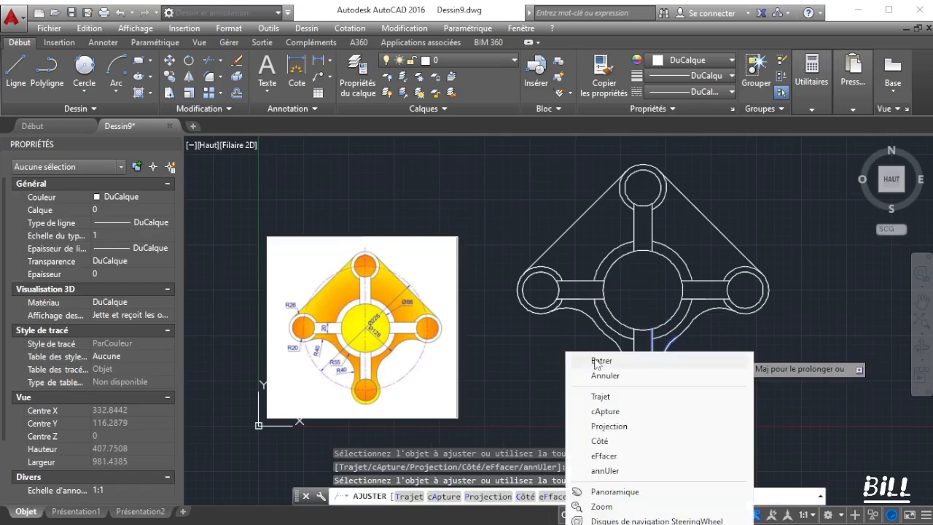
click(597, 358)
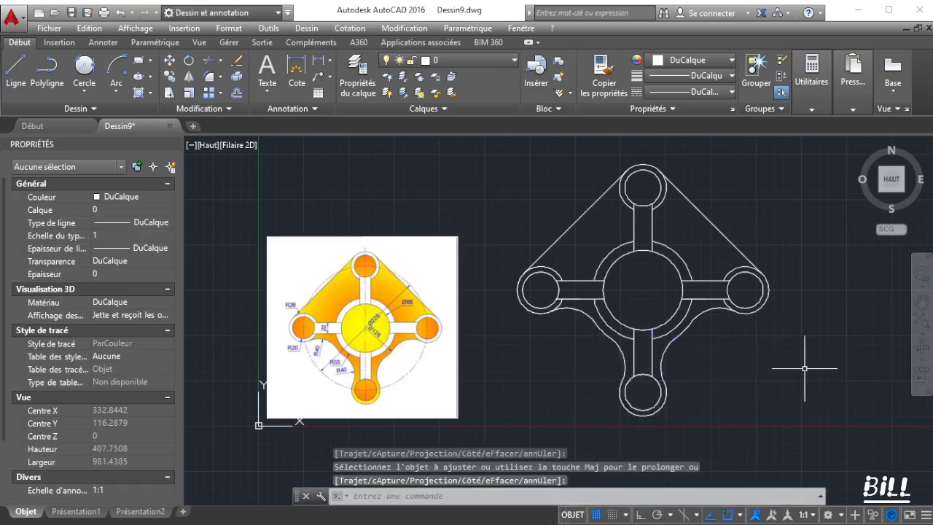
click(922, 301)
drag(877, 307, 844, 318)
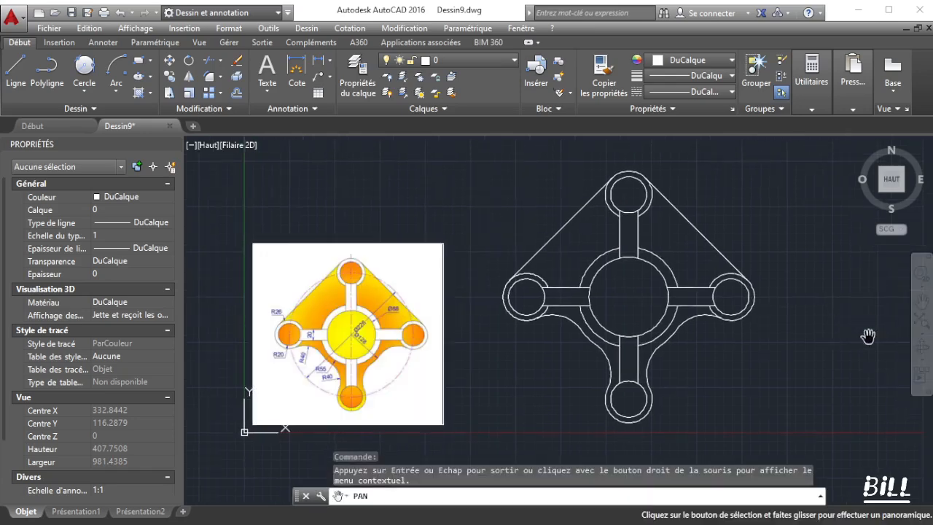